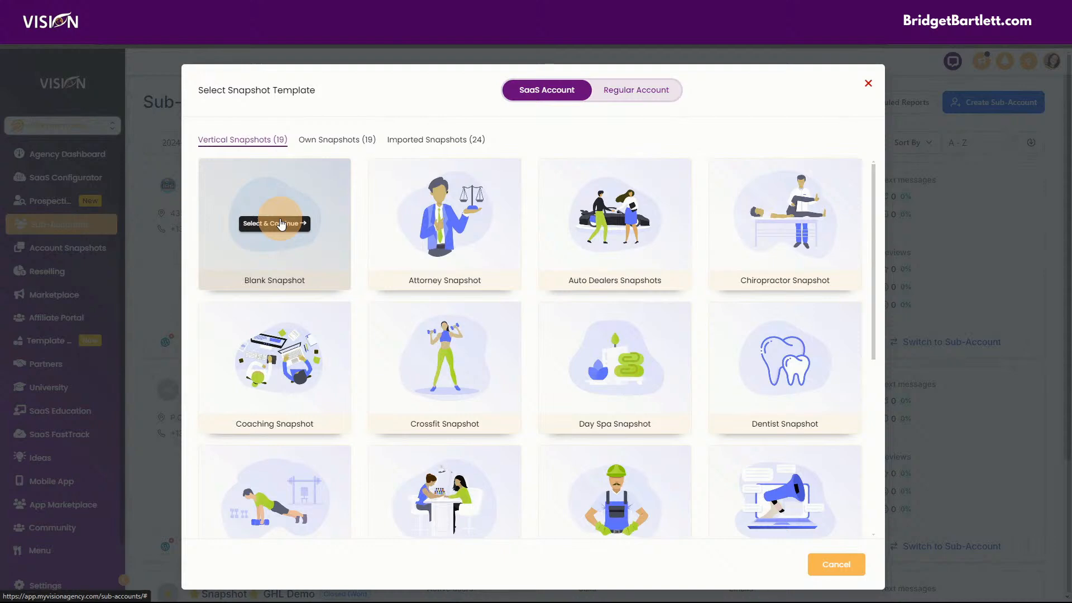
- Start from the Blank Snapshot, pick the My Vision Agency search result, then choose to add the account manually
click(281, 224)
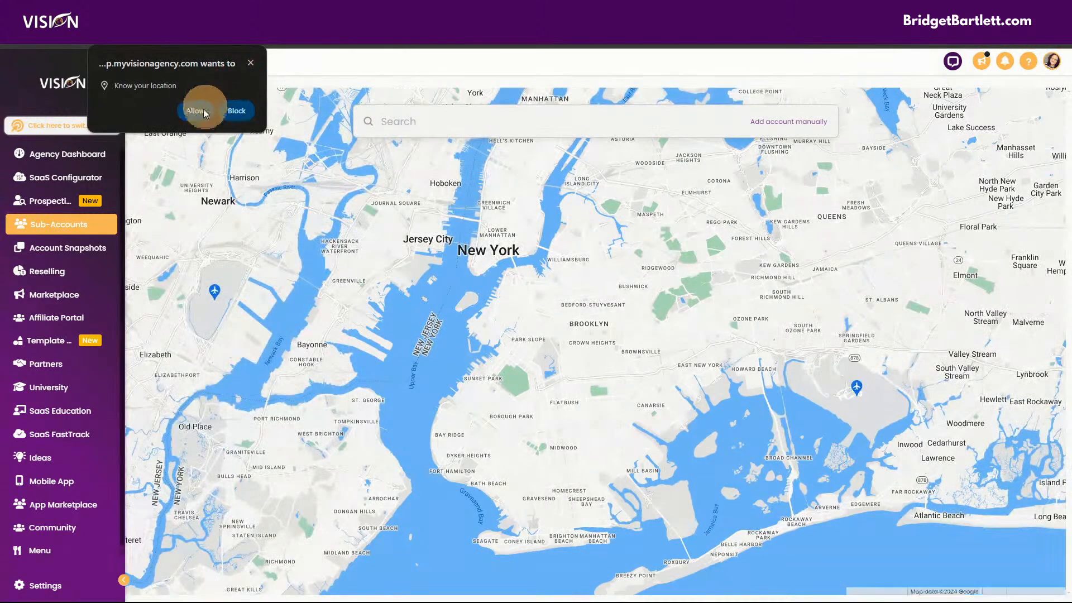
click(251, 63)
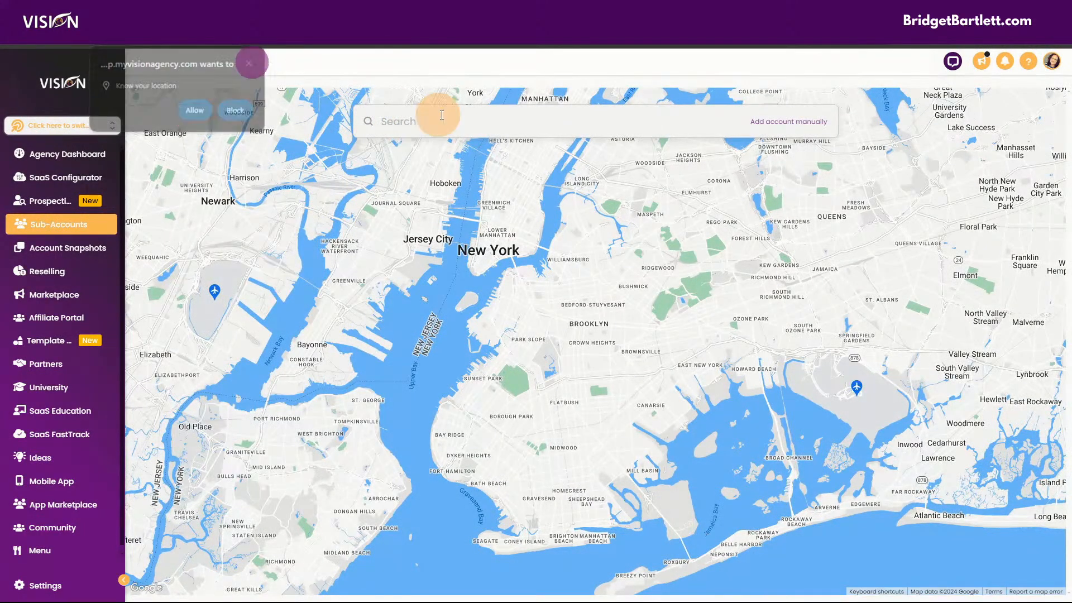
click(570, 121)
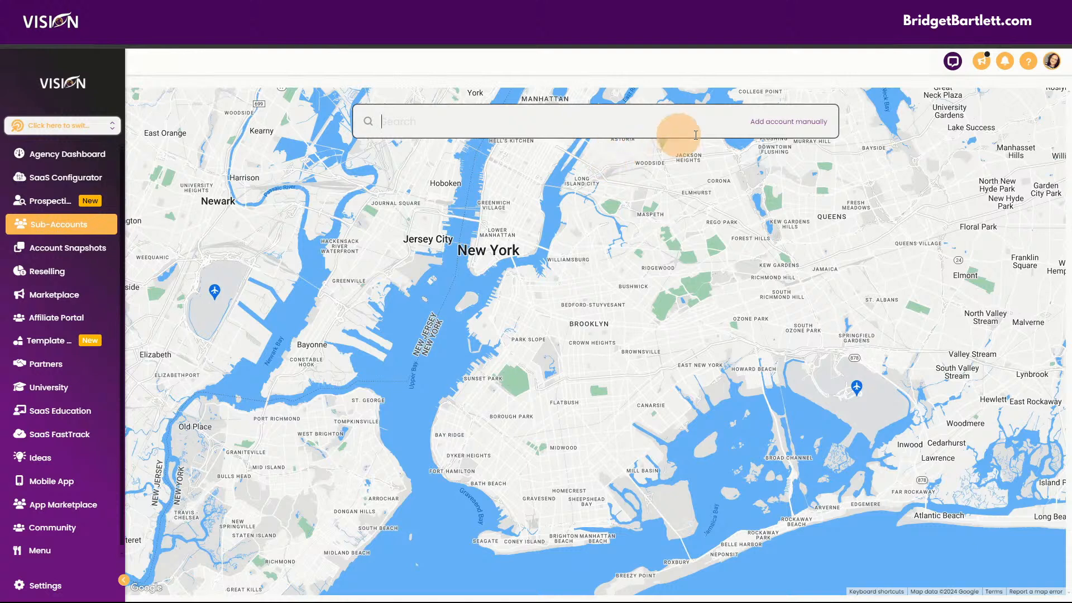
click(624, 124)
text(vision)
key(BackSpace)
key(BackSpace)
key(BackSpace)
key(BackSpace)
key(BackSpace)
key(BackSpace)
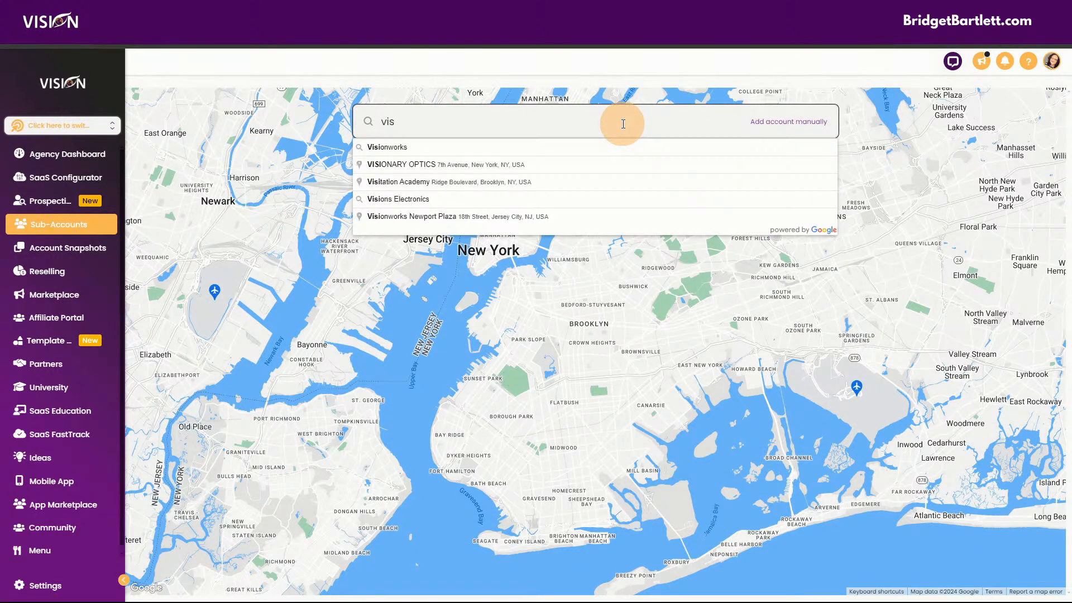
text(my visionagency)
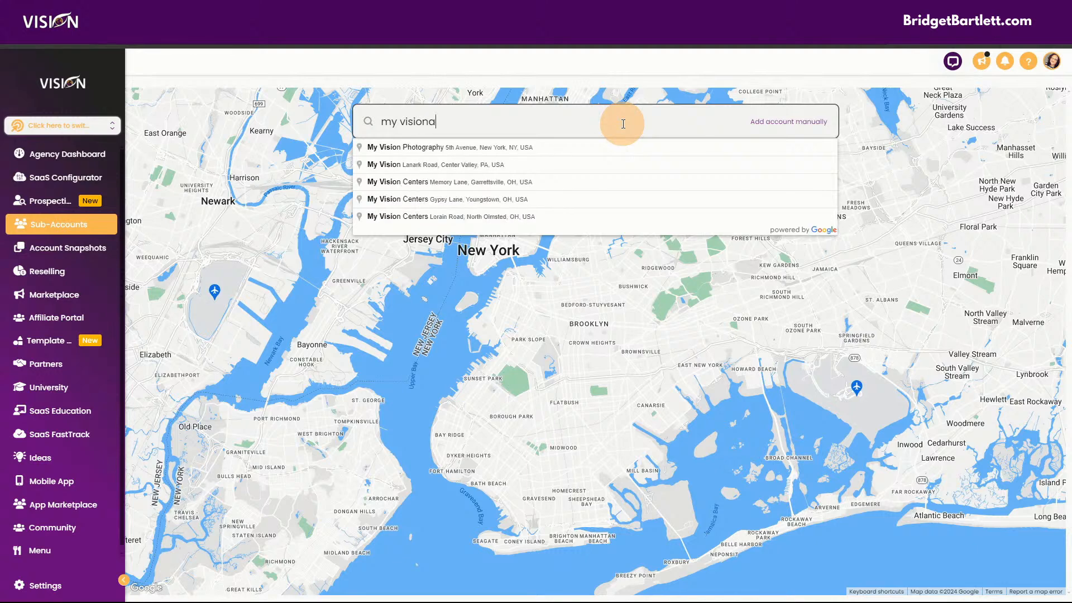
key(BackSpace)
key(BackSpace)
key(BackSpace)
key(BackSpace)
key(BackSpace)
key(BackSpace)
text(agency)
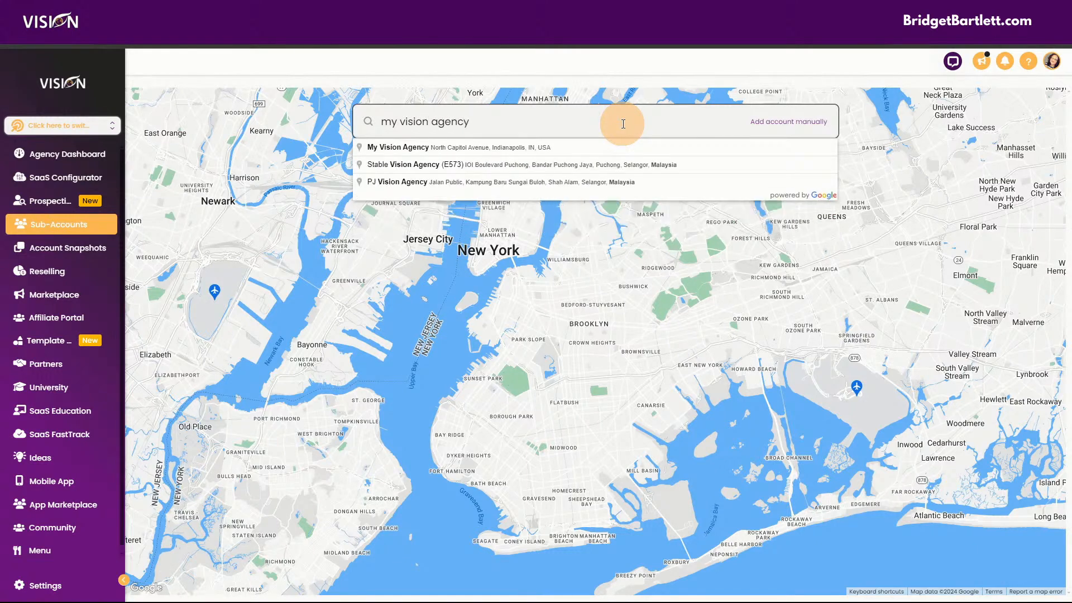
click(446, 148)
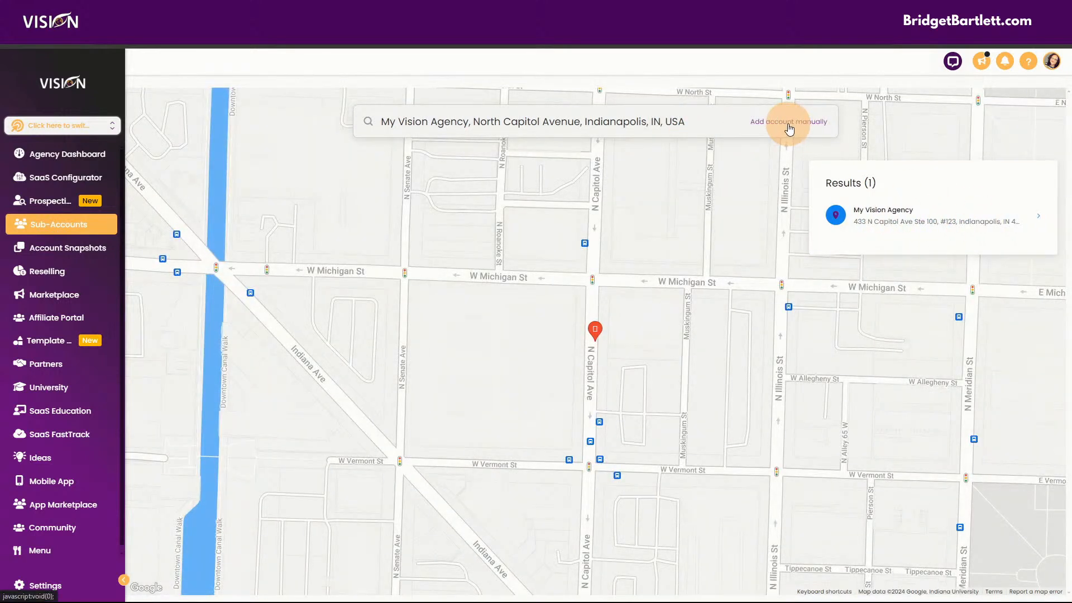
click(797, 125)
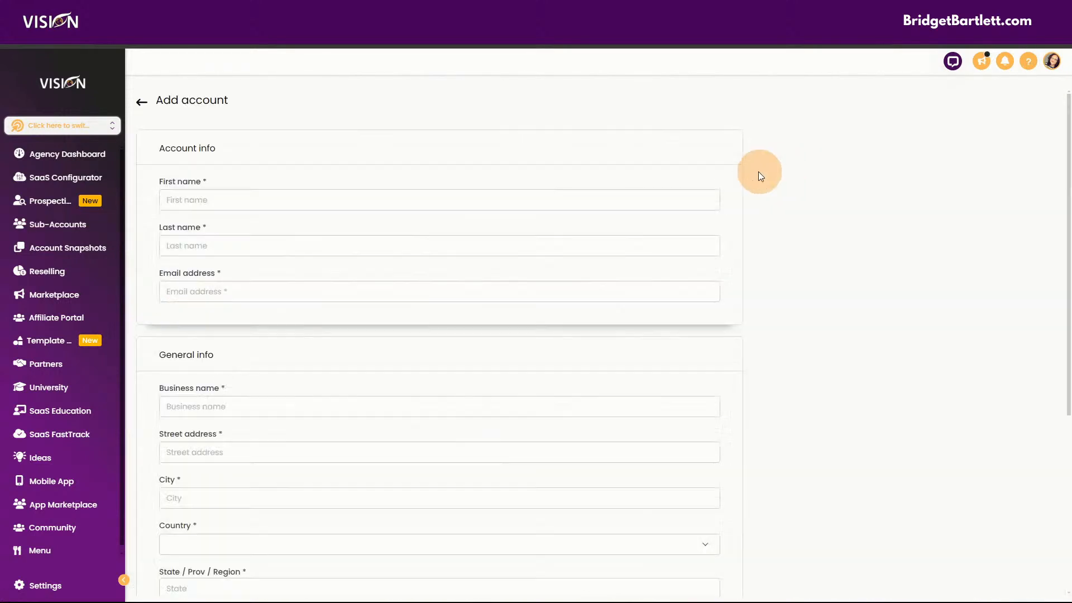
- Enter the contact's first name, last name and e-mail address
click(187, 202)
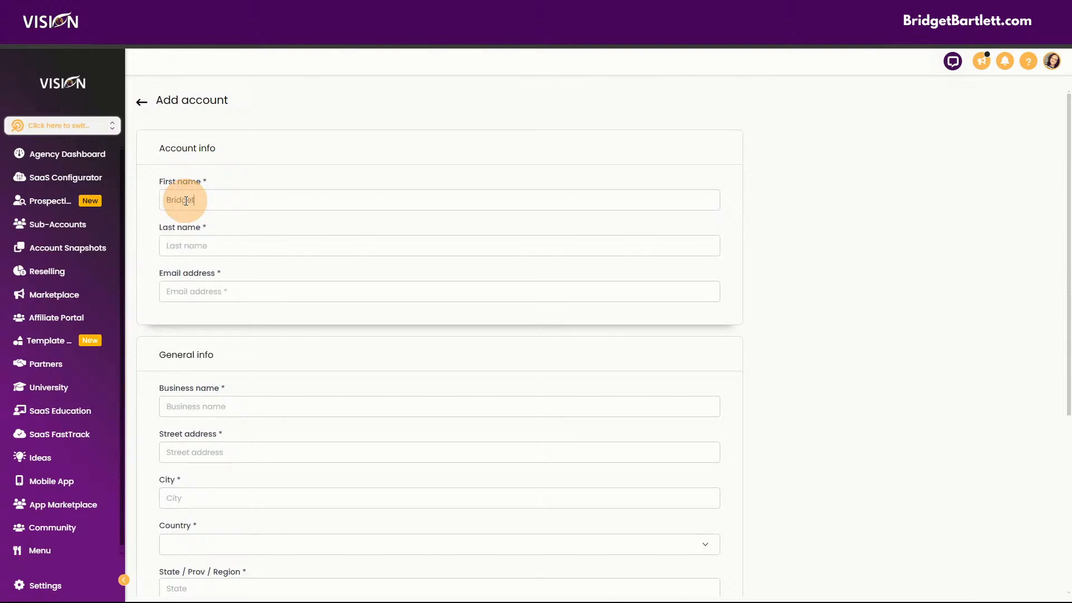
key(Tab)
key(Tab)
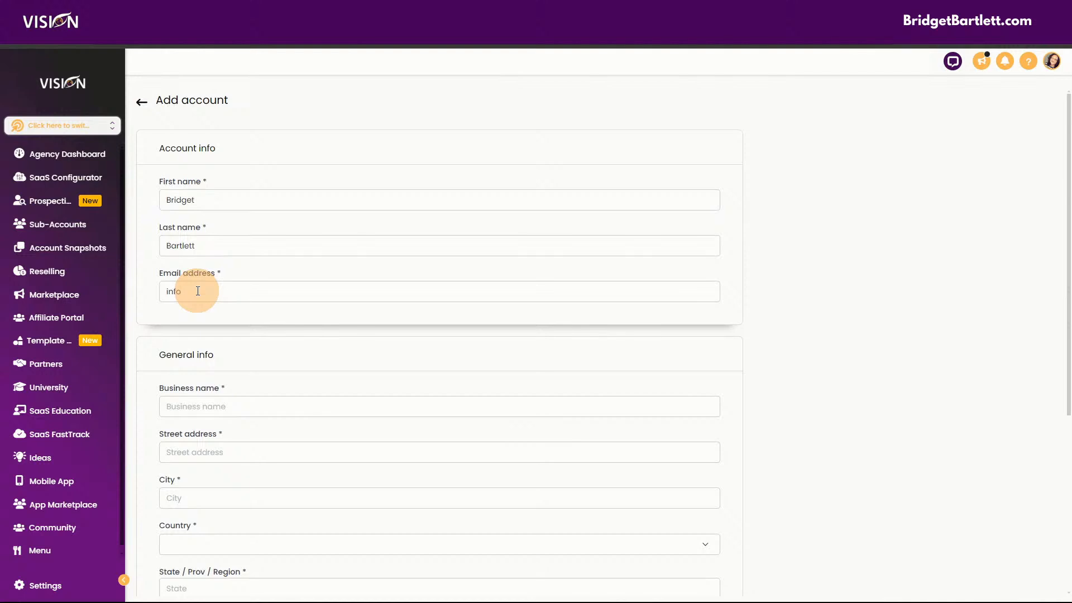
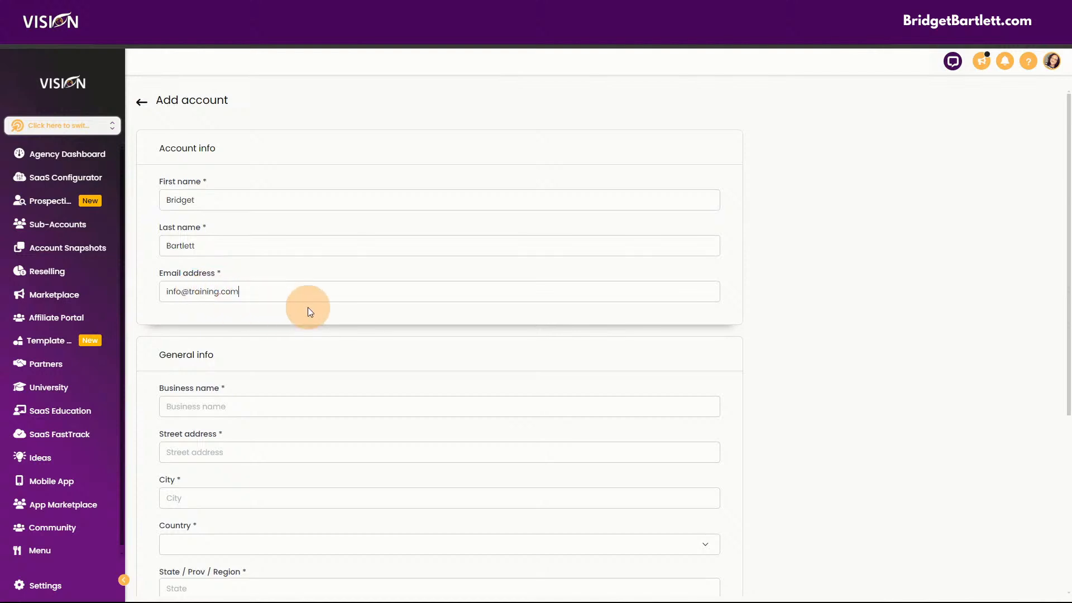
- Enter the business name 'Restaurant Ordering System', correcting its typos
scroll(314, 311, down, 1)
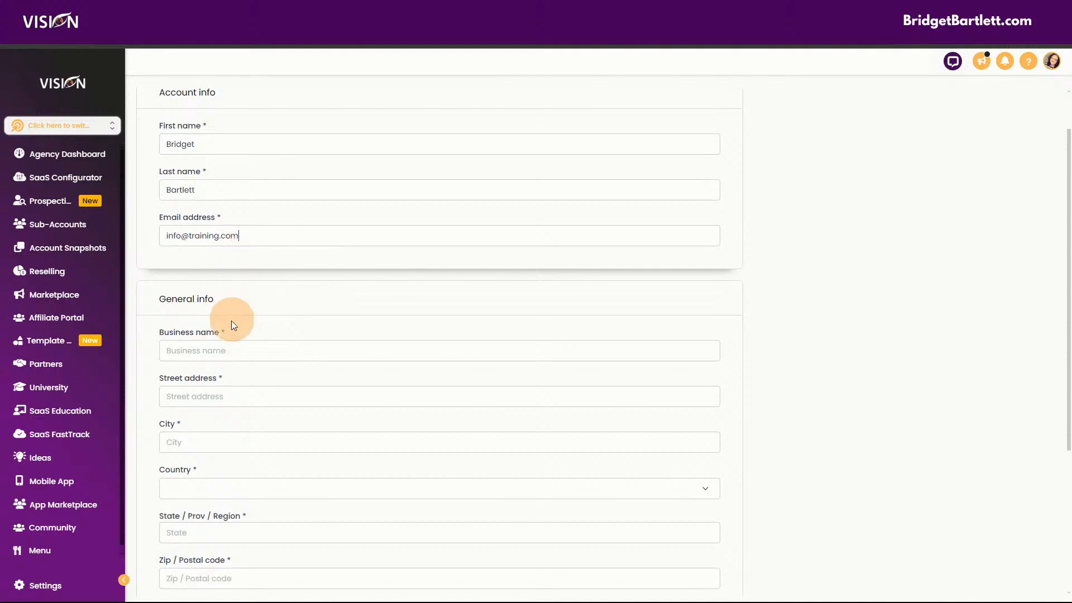
click(226, 347)
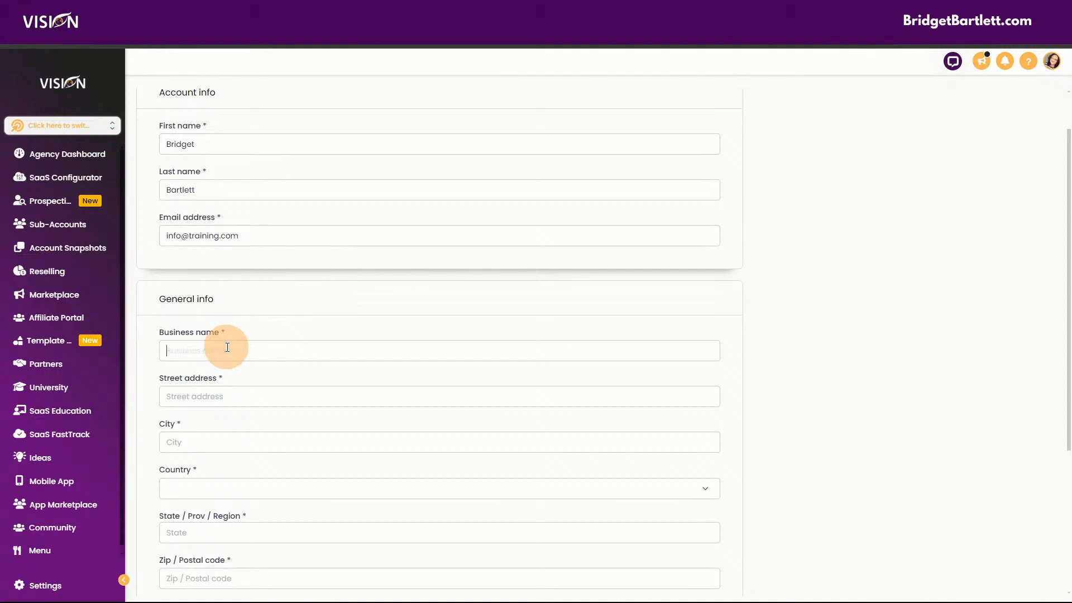
text(Restaurant Rodering YSytem)
click(258, 351)
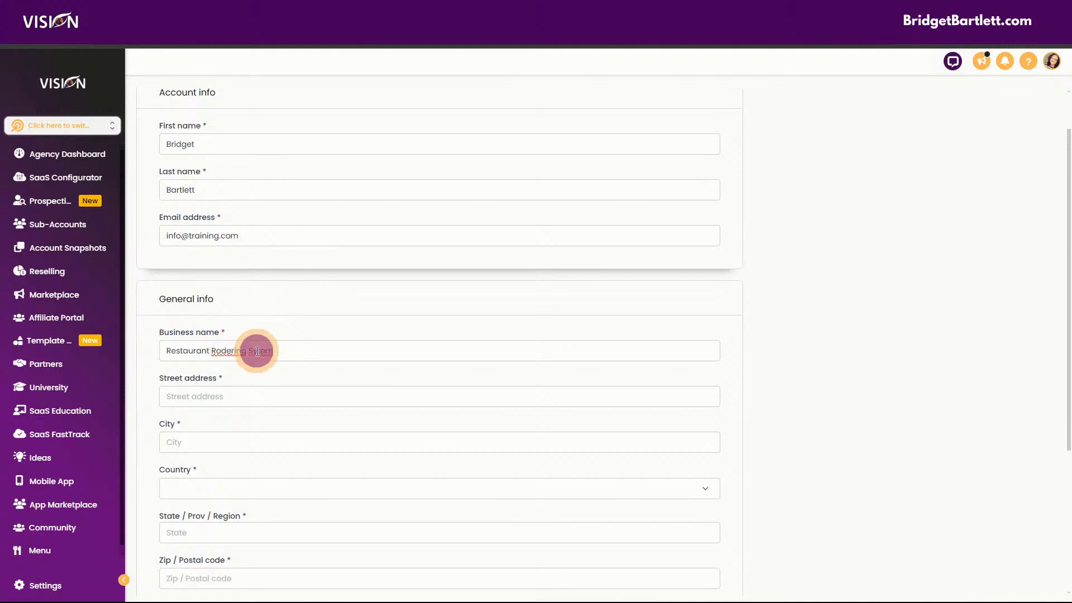
text(s)
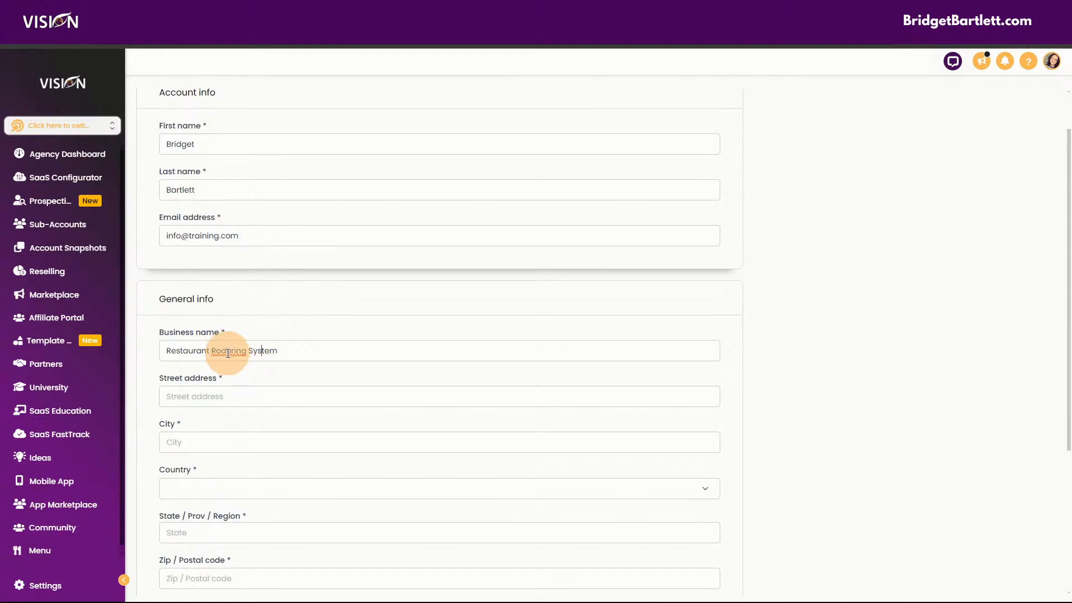
click(221, 350)
key(BackSpace)
key(BackSpace)
text(Orde)
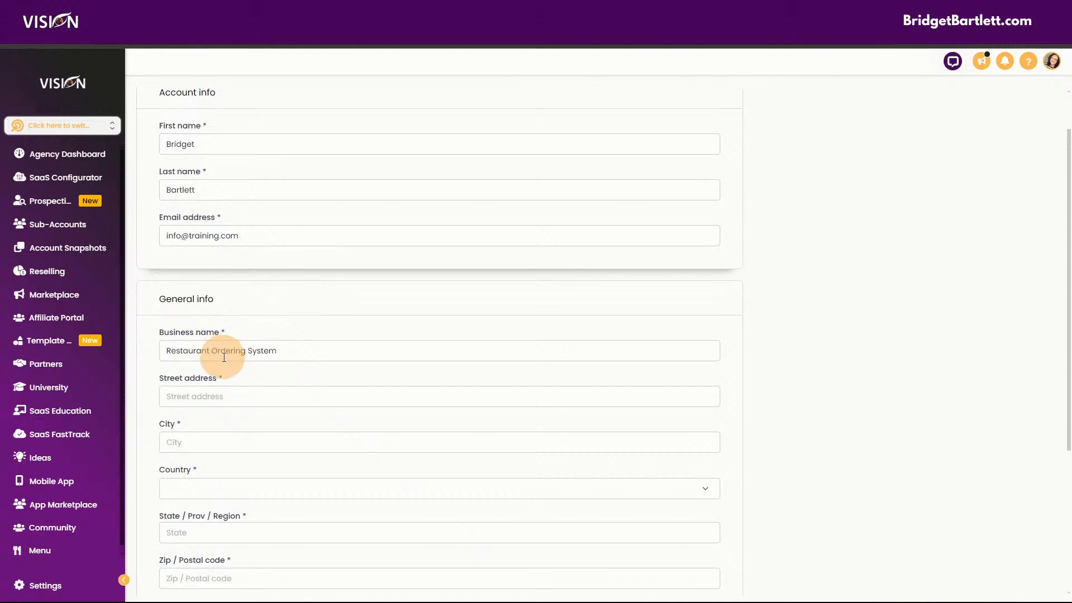
- Fill in the business's street address and city
click(239, 400)
text(123)
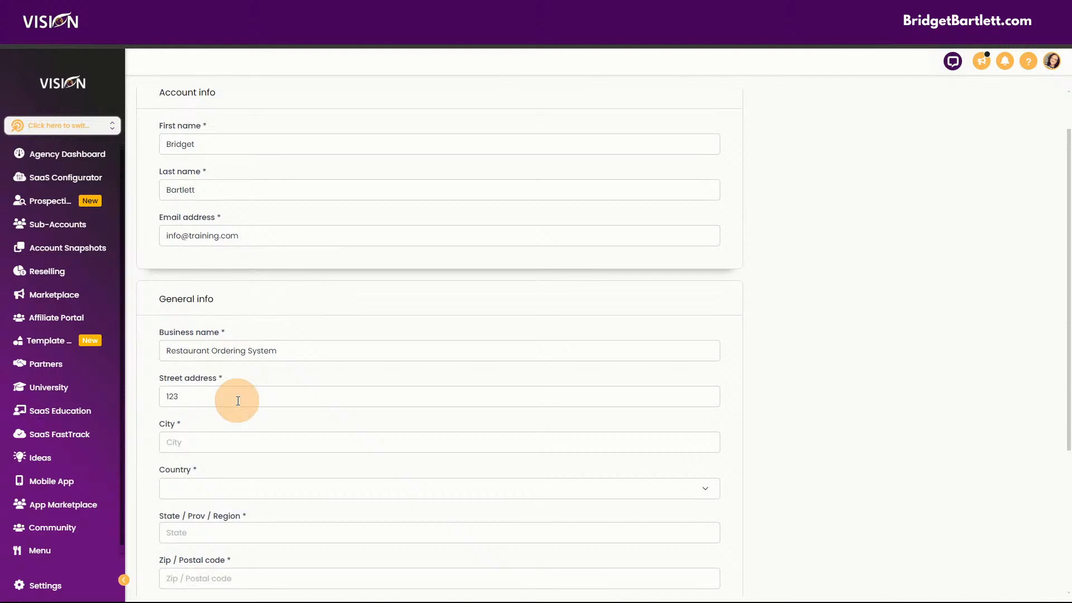
text(Main St)
click(209, 443)
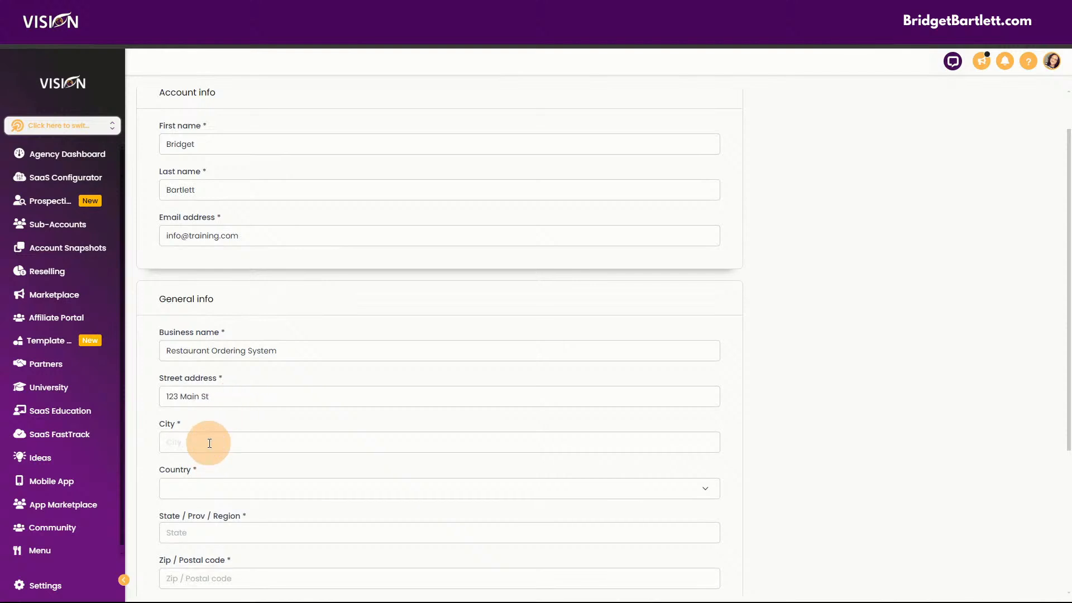
text(Whiteland)
scroll(207, 444, down, 3)
- Set the country to United States, the state to Indiana, and enter the zip code
click(180, 324)
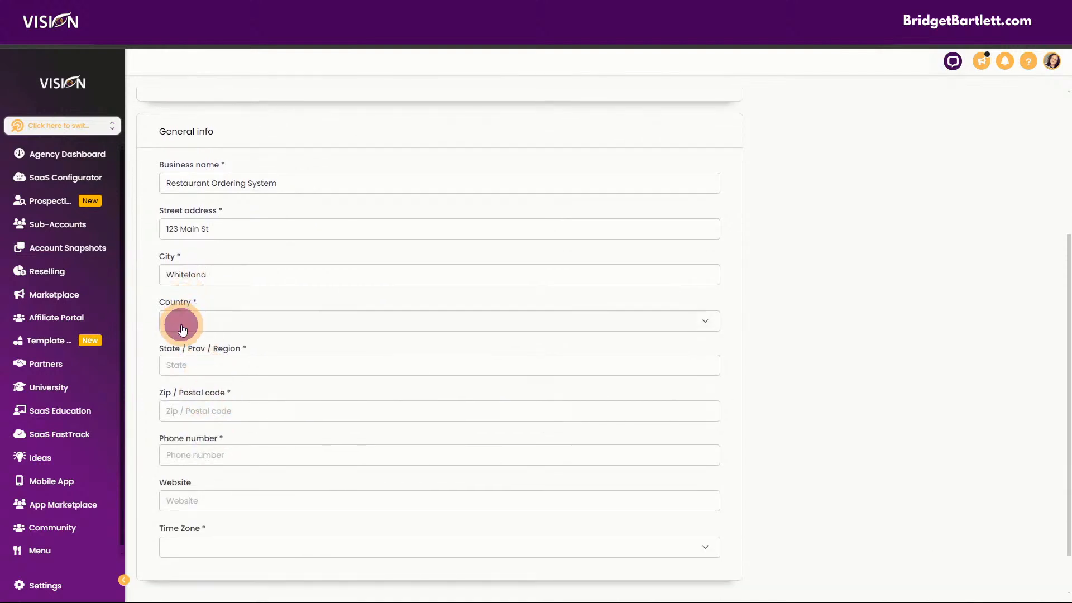
text(un)
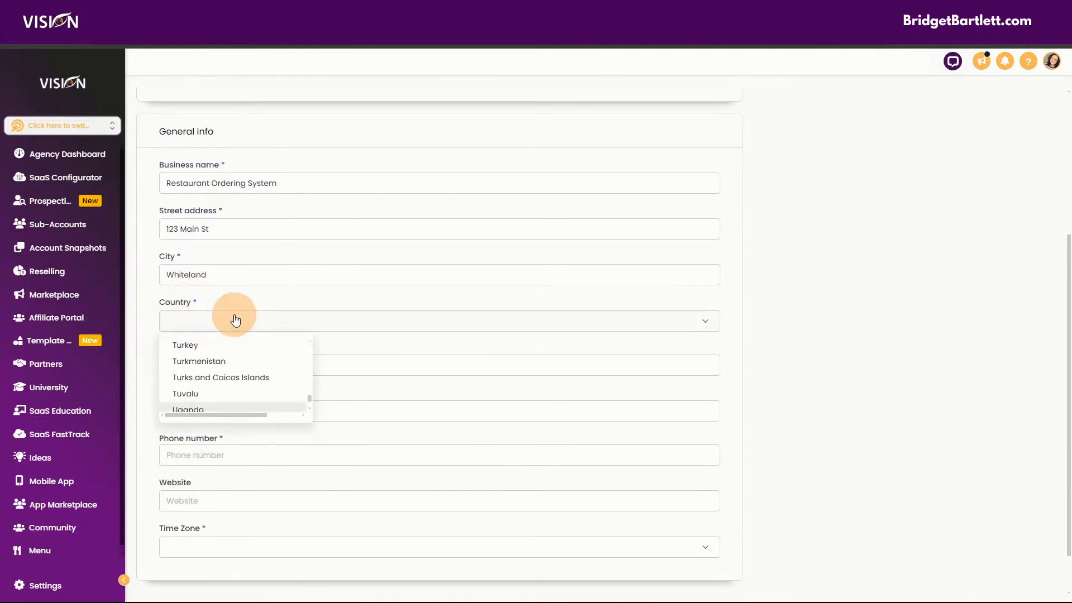
scroll(252, 397, down, 1)
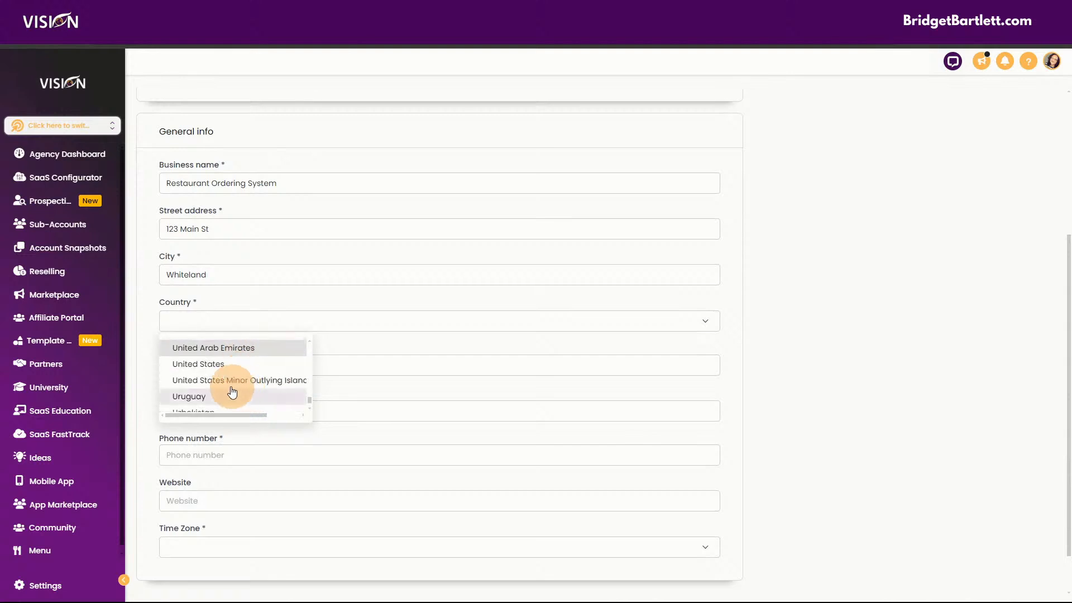
click(208, 364)
click(226, 368)
text(In)
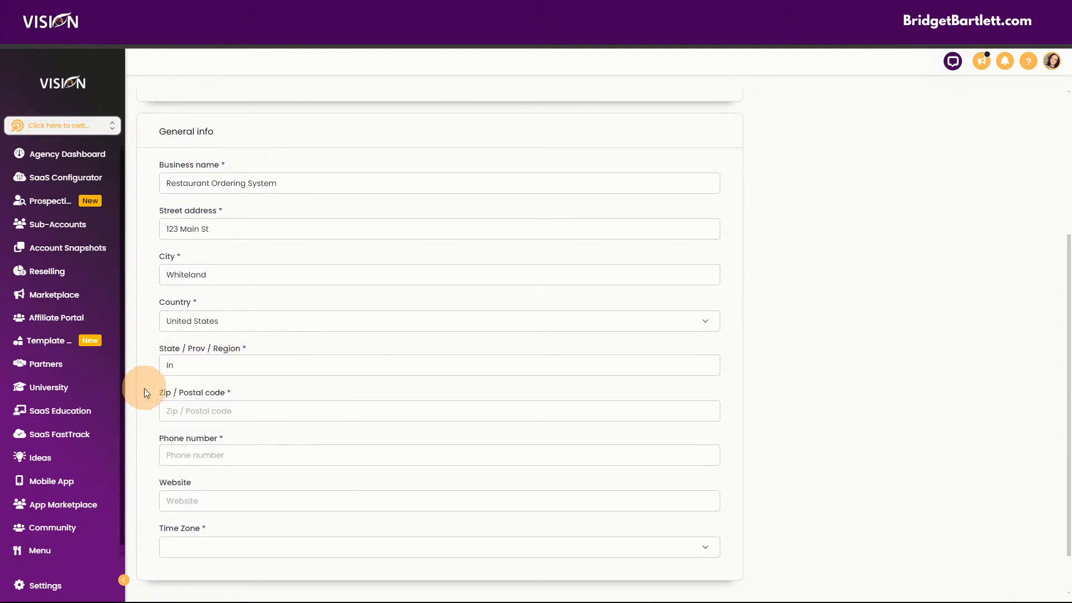
click(189, 417)
text(46184)
- Enter the phone number, choose the America/Indiana/Indianapolis (EST) time zone, and save the account
scroll(198, 421, down, 1)
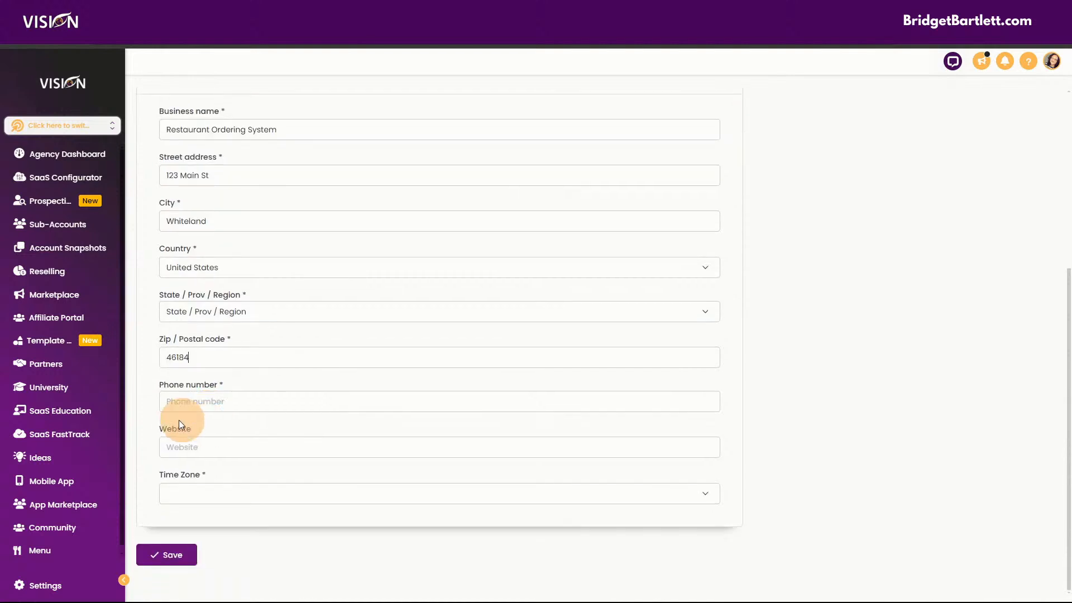
click(196, 397)
text(+188)
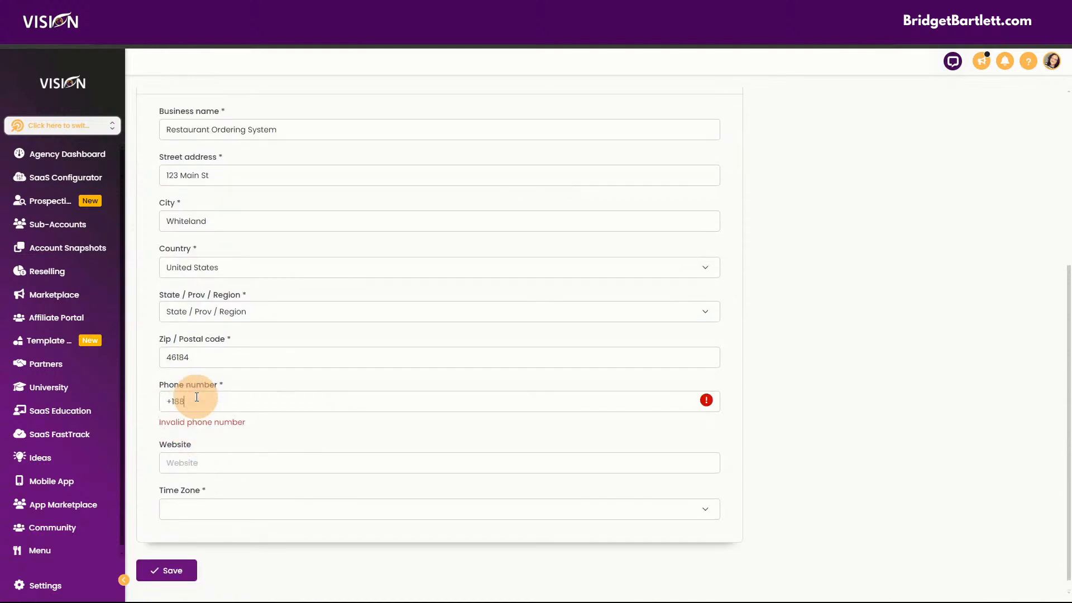
text(85551234)
click(184, 447)
click(210, 497)
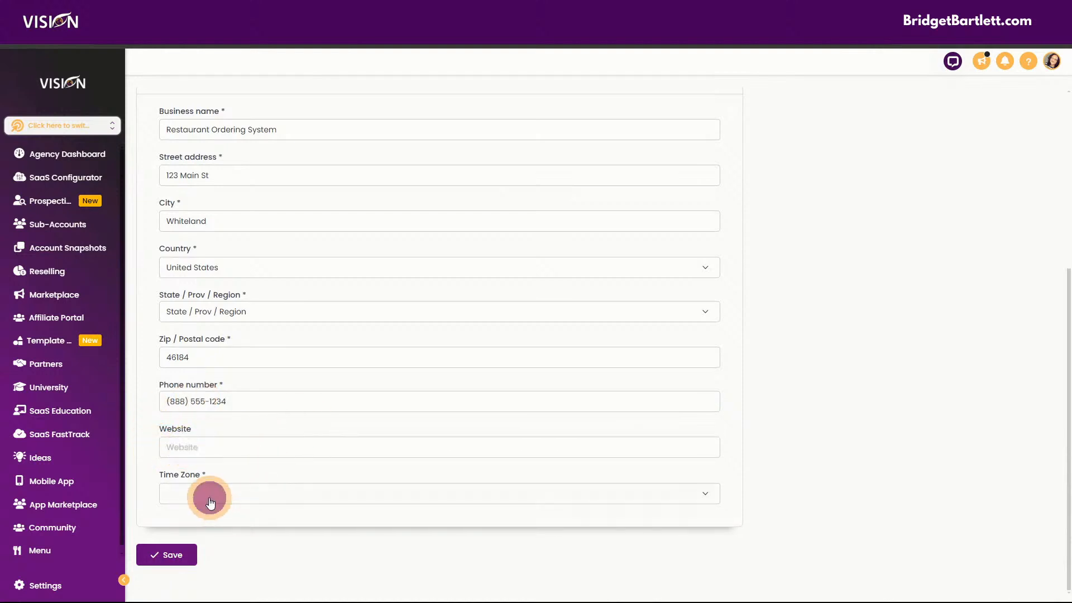
scroll(279, 452, down, 5)
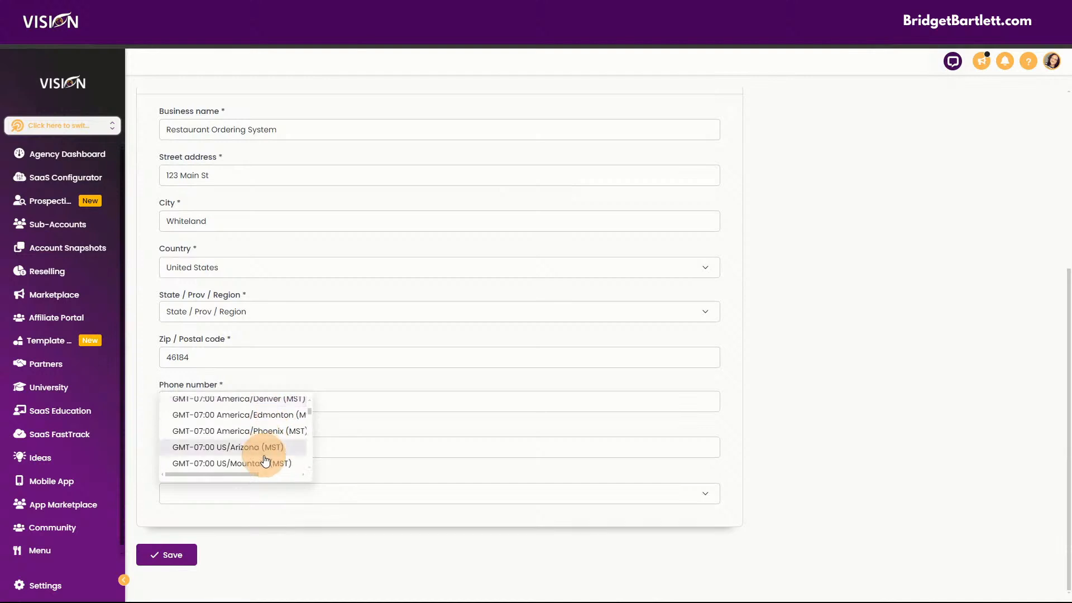
scroll(262, 461, down, 3)
scroll(264, 464, down, 3)
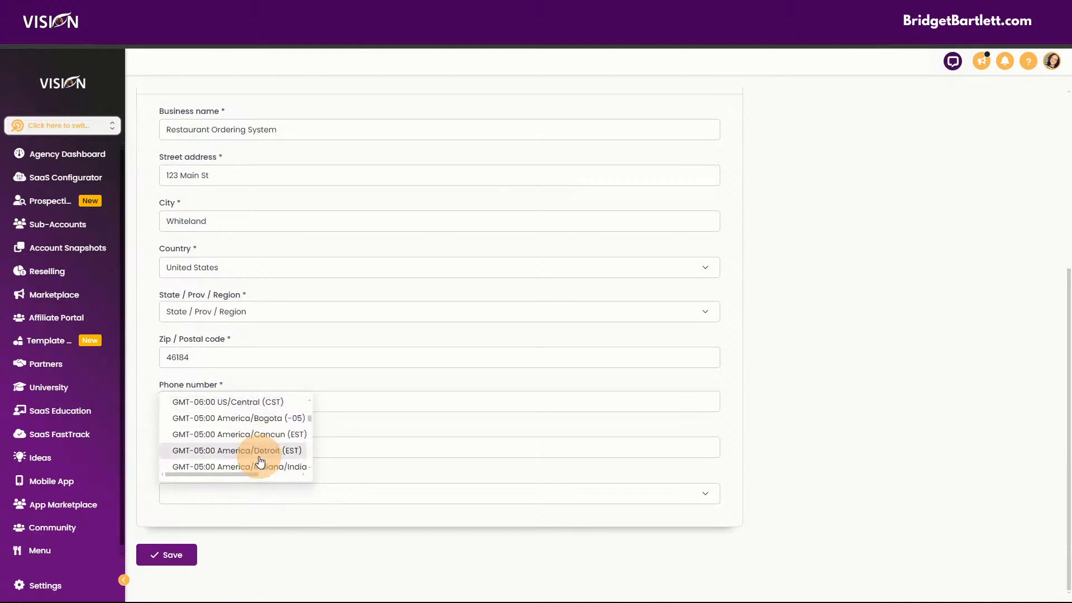
click(275, 467)
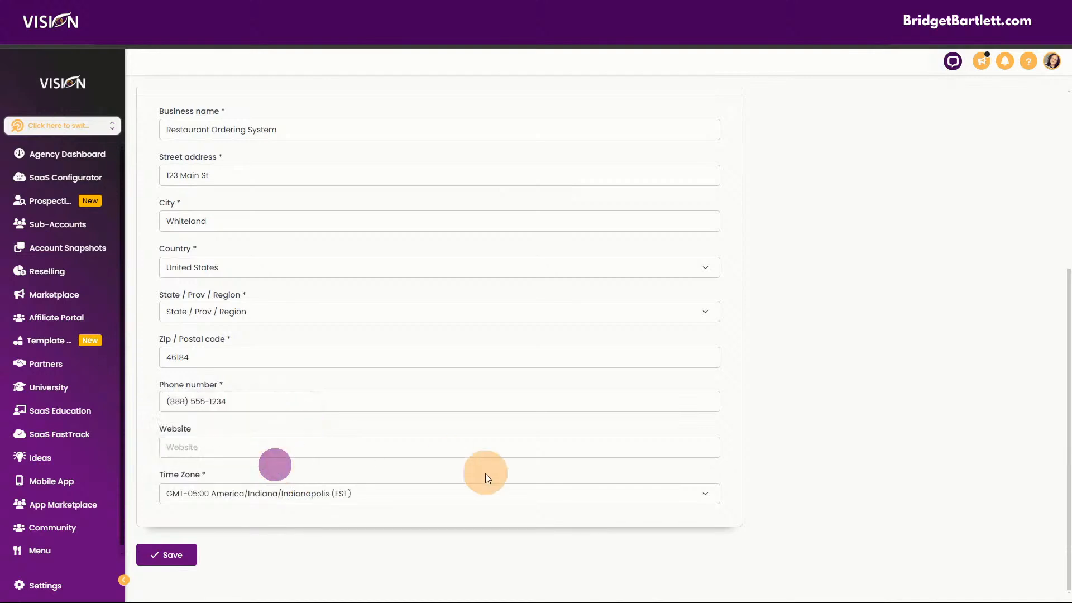
click(156, 556)
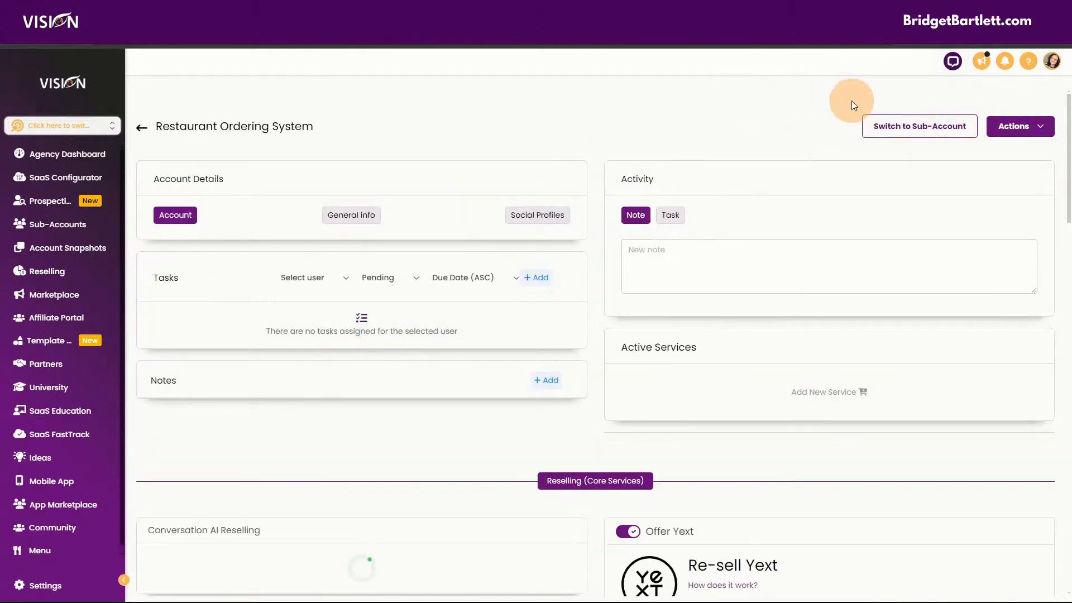
- Switch into the Restaurant Ordering System sub-account's dashboard, then go to the Cloudflare tab
click(926, 127)
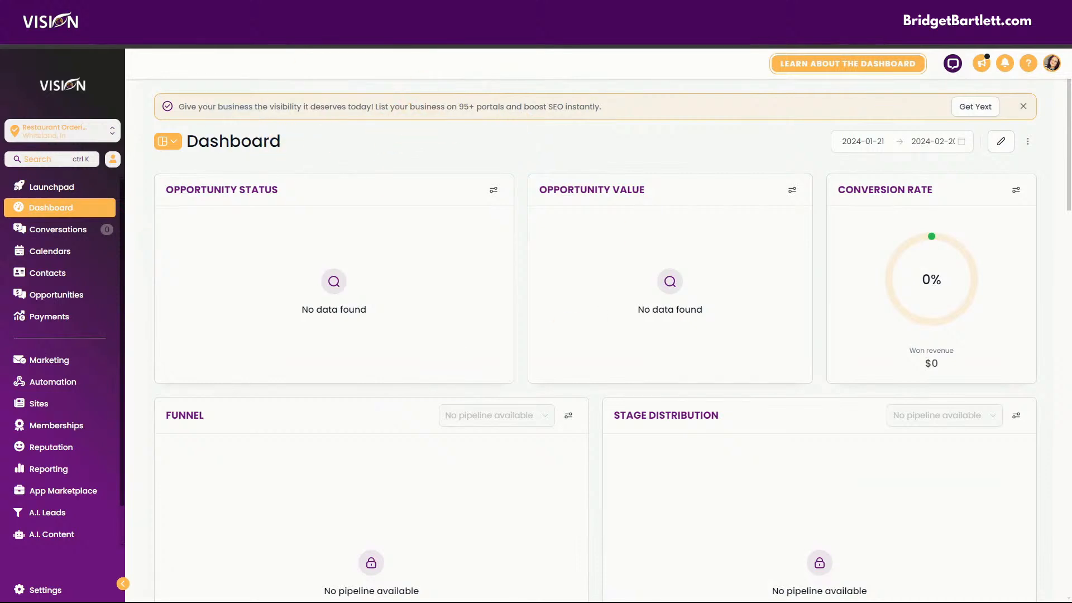
click(492, 17)
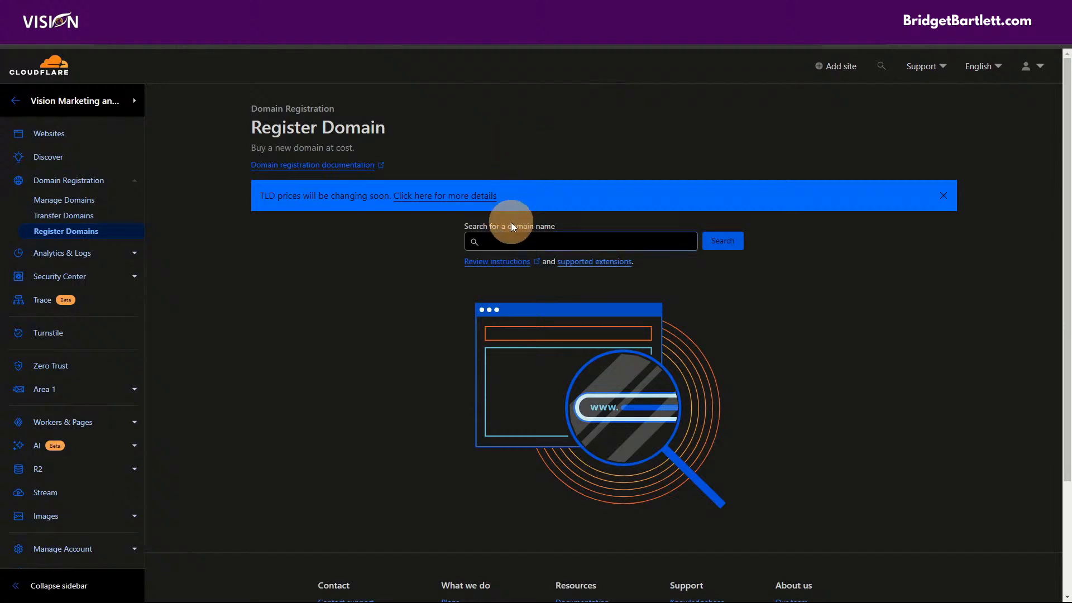
- Search Cloudflare for menus.com and review the unavailable result and suggested alternatives
click(509, 238)
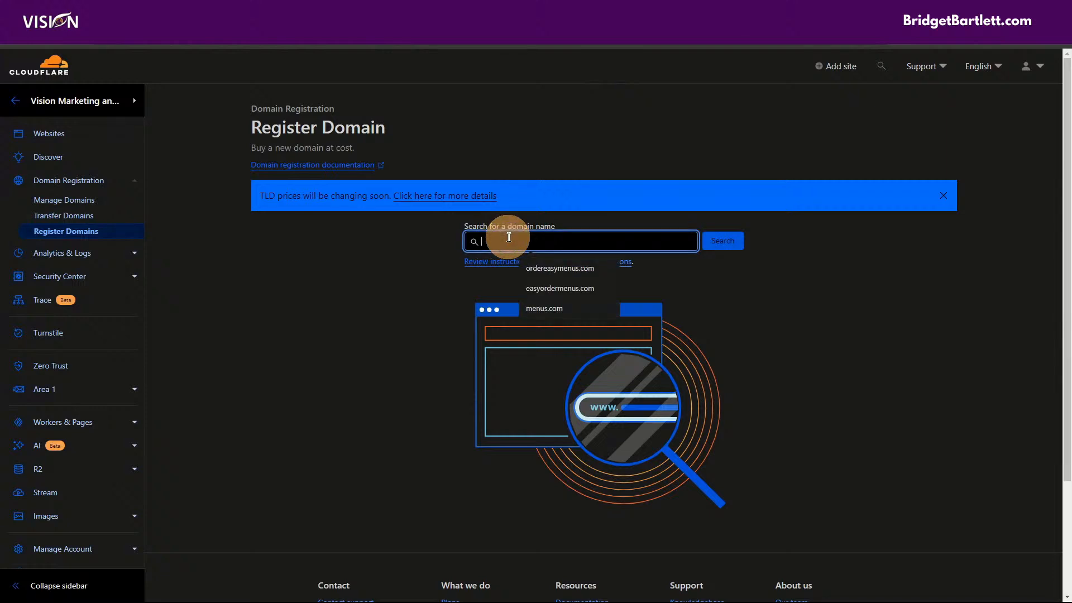
text(menus.c)
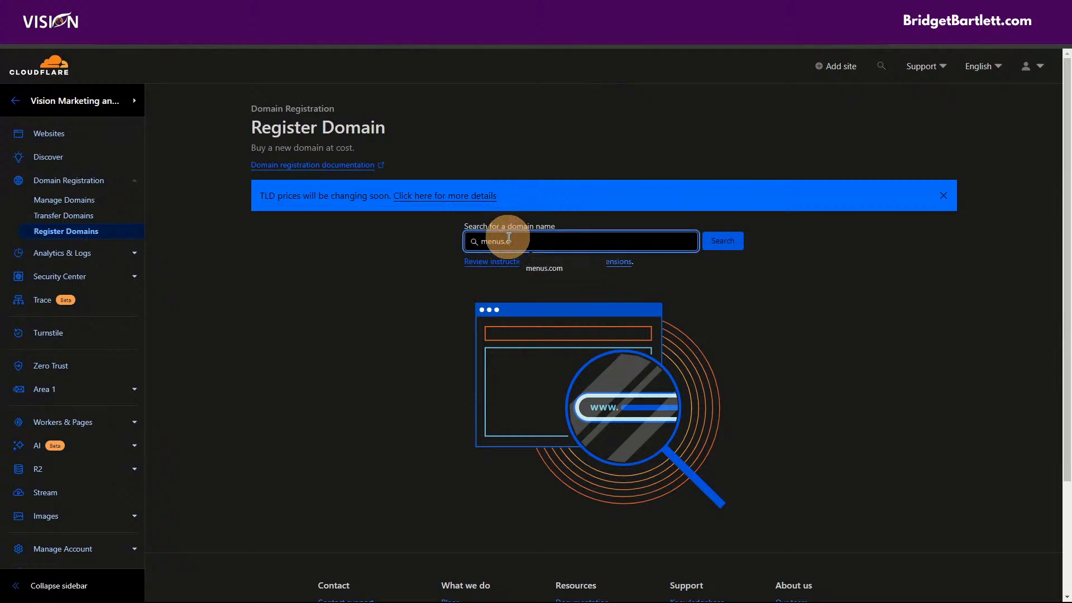
text(om)
click(736, 239)
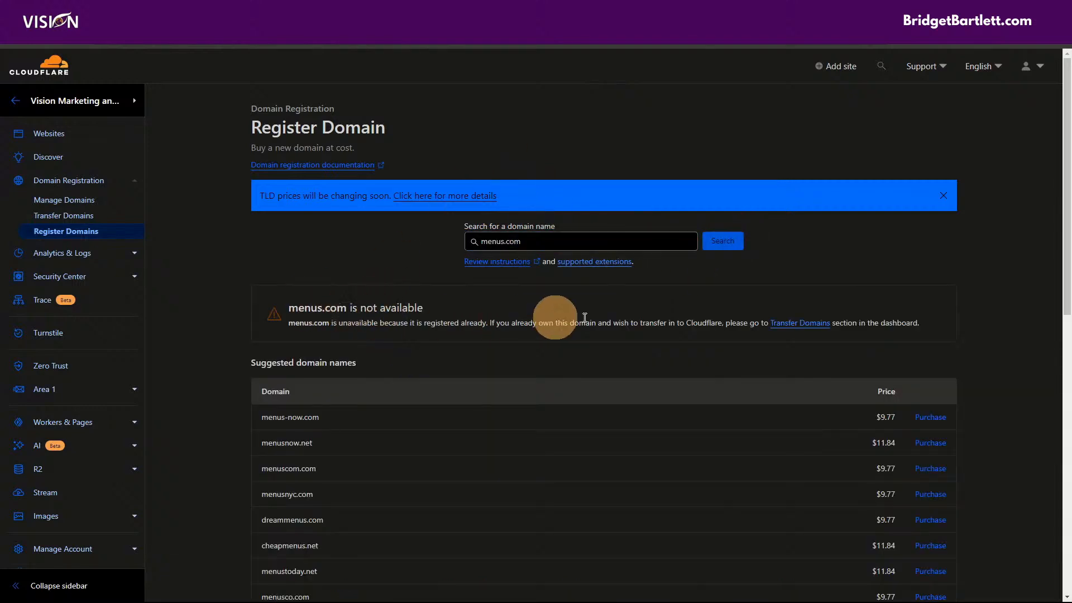
scroll(568, 428, down, 1)
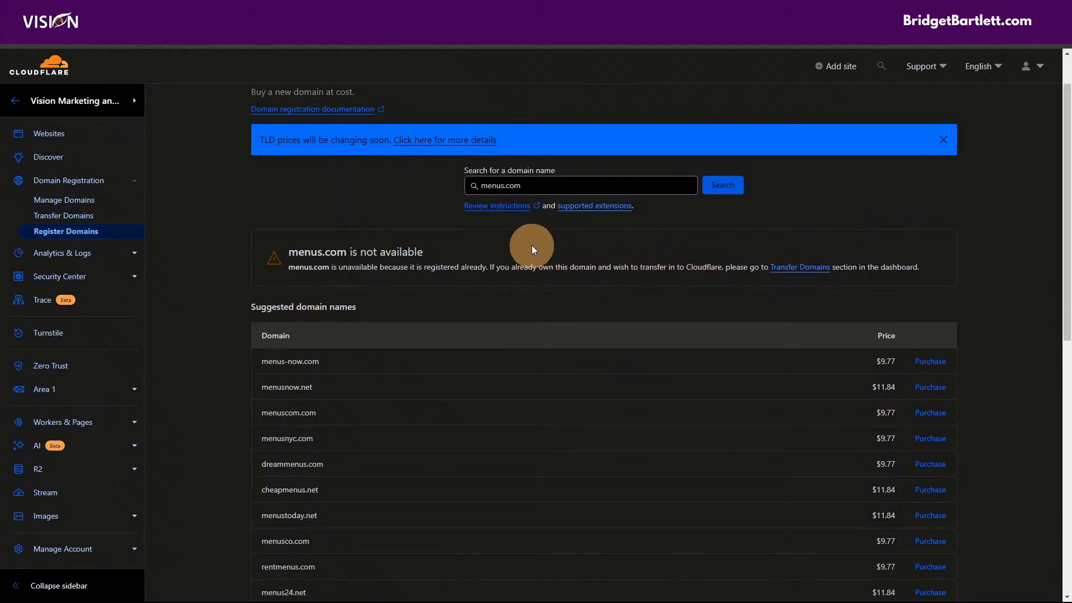
- Reselect the menus.com text in the search field and place the cursor after 'menus'
click(525, 186)
drag(471, 185, 567, 186)
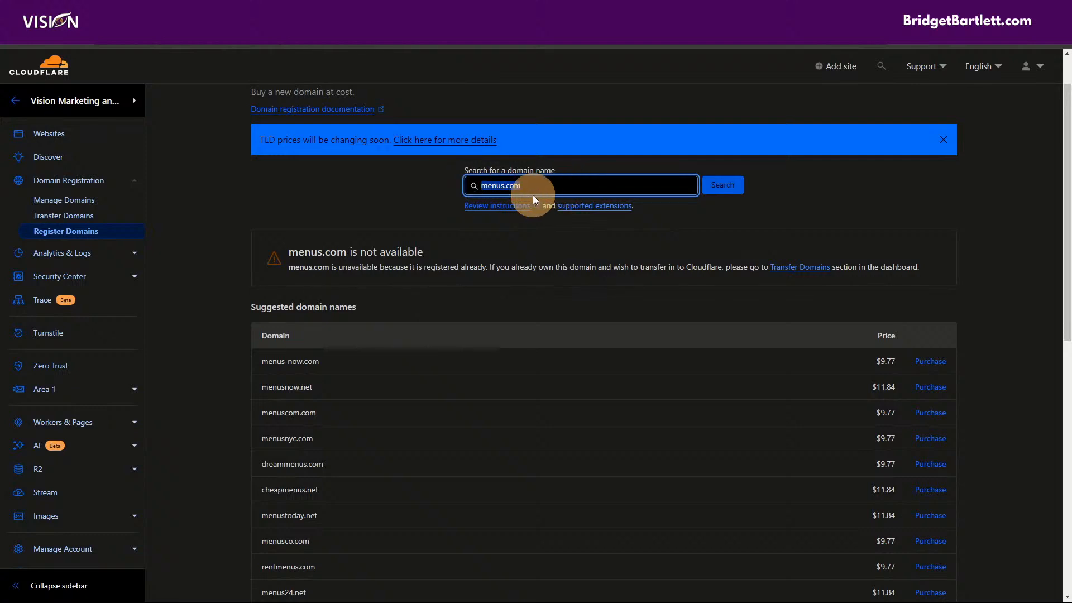
click(537, 183)
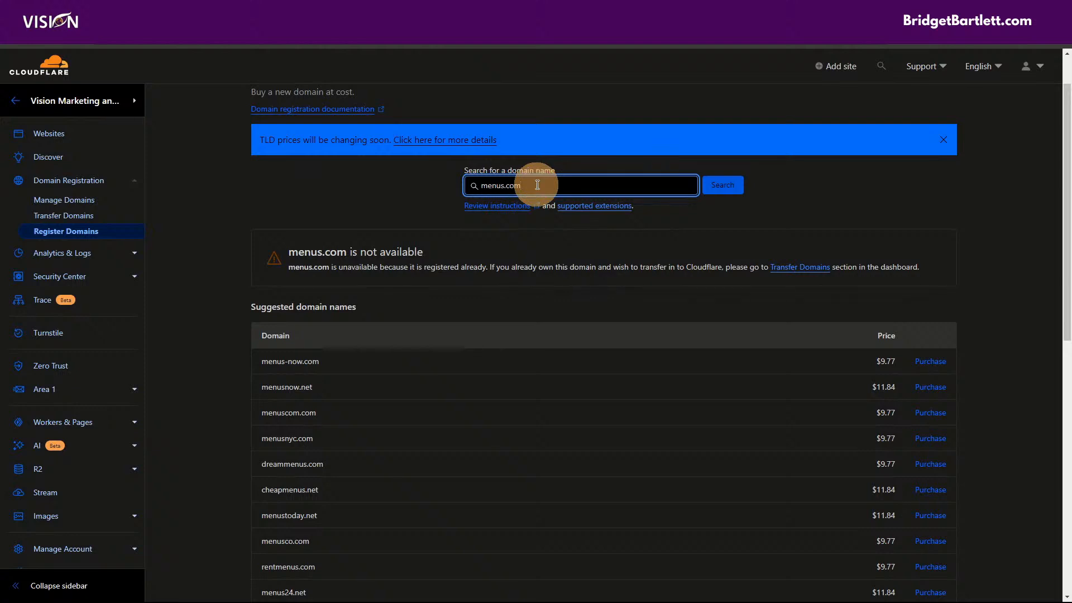
drag(537, 185, 477, 177)
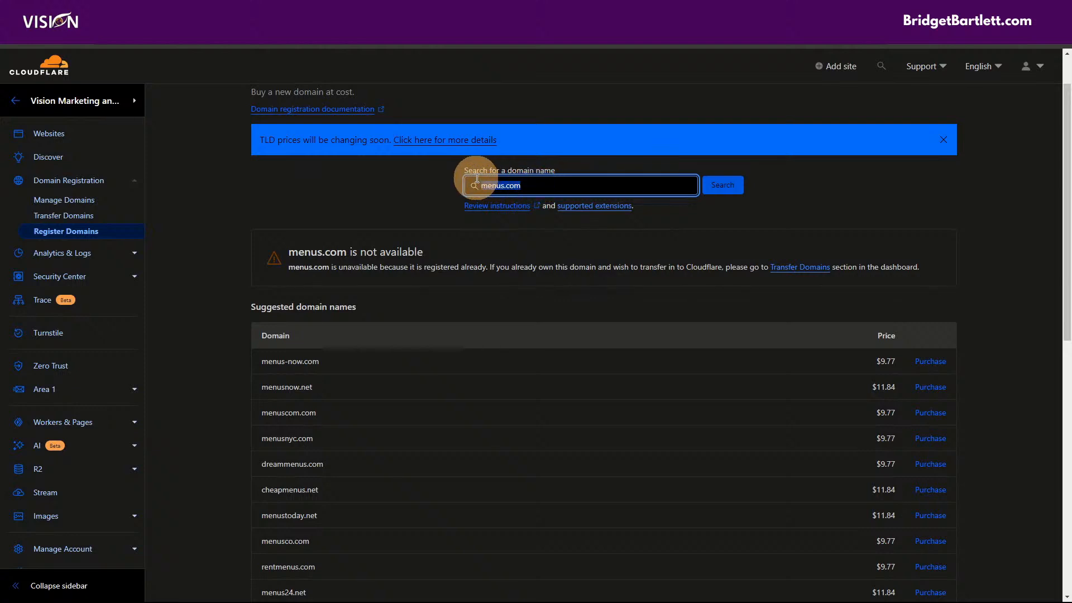
click(498, 185)
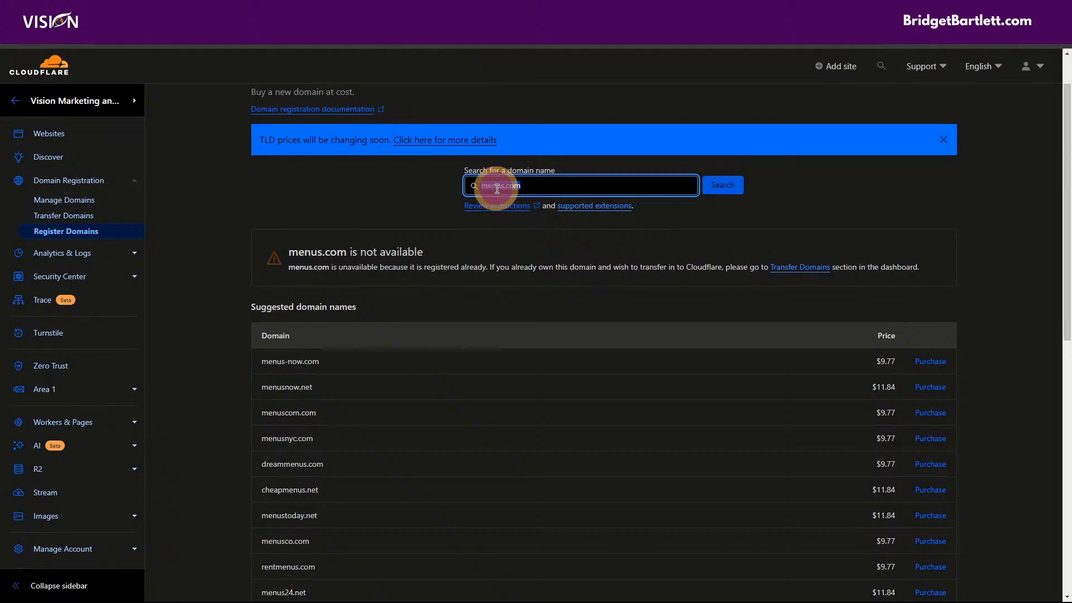
click(503, 185)
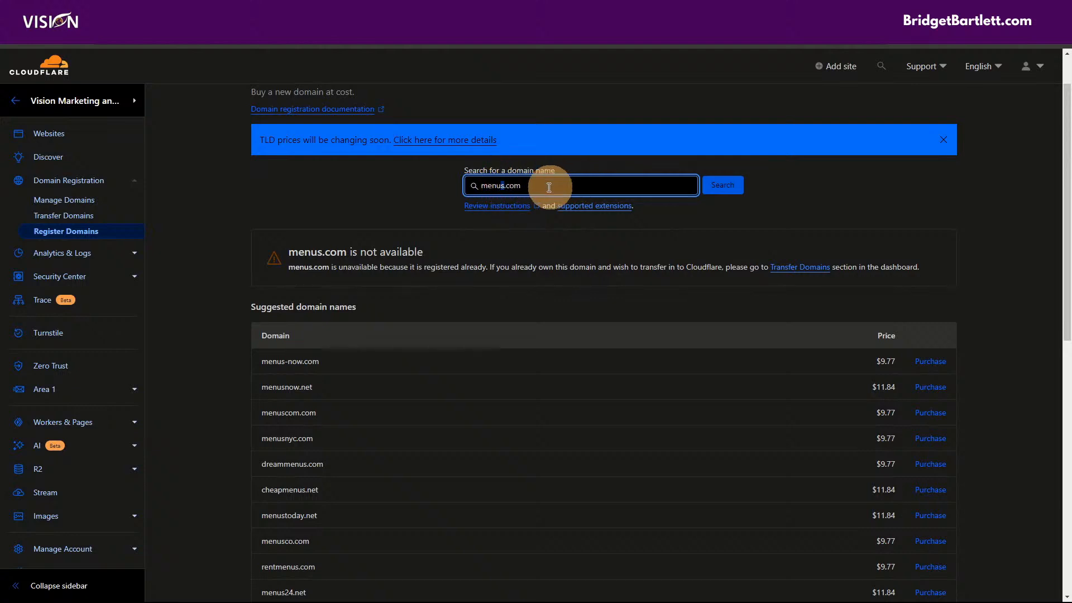
click(506, 186)
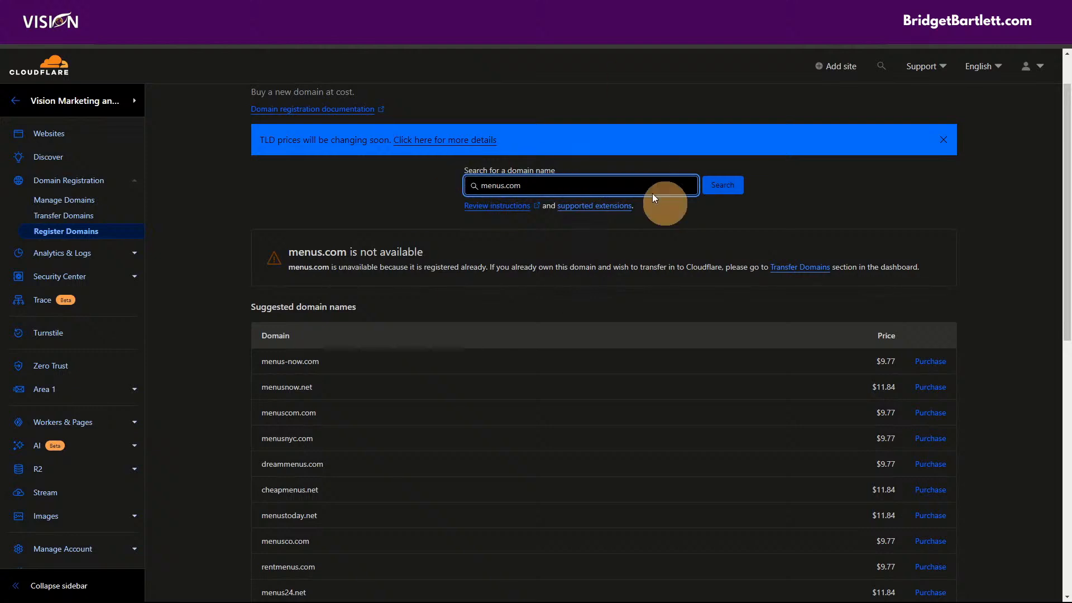
- Open mybizlink.us from Manage Domains and go to its DNS configuration
click(71, 208)
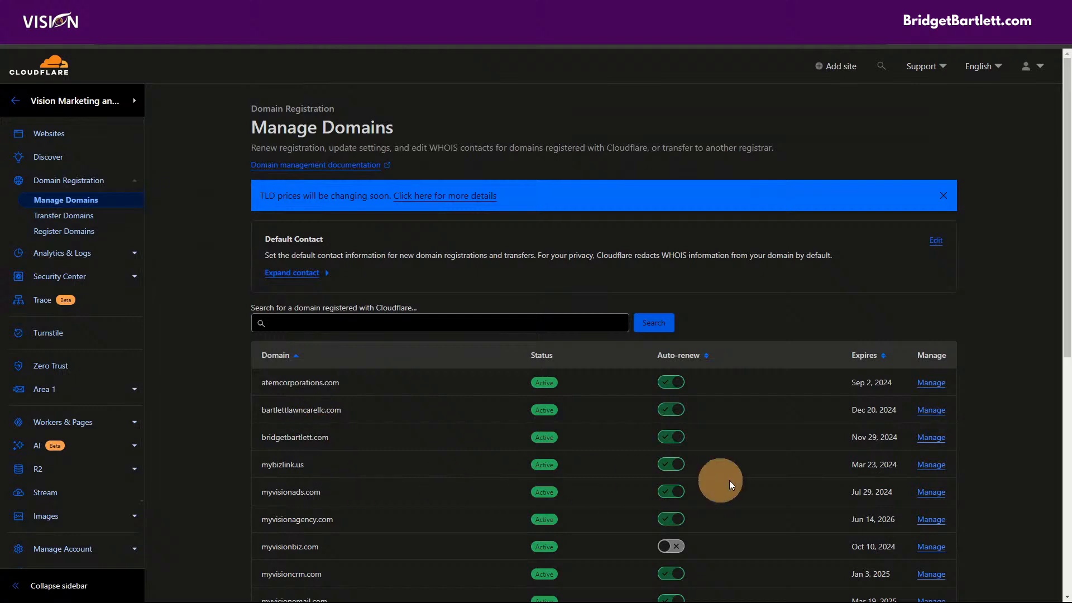
click(931, 465)
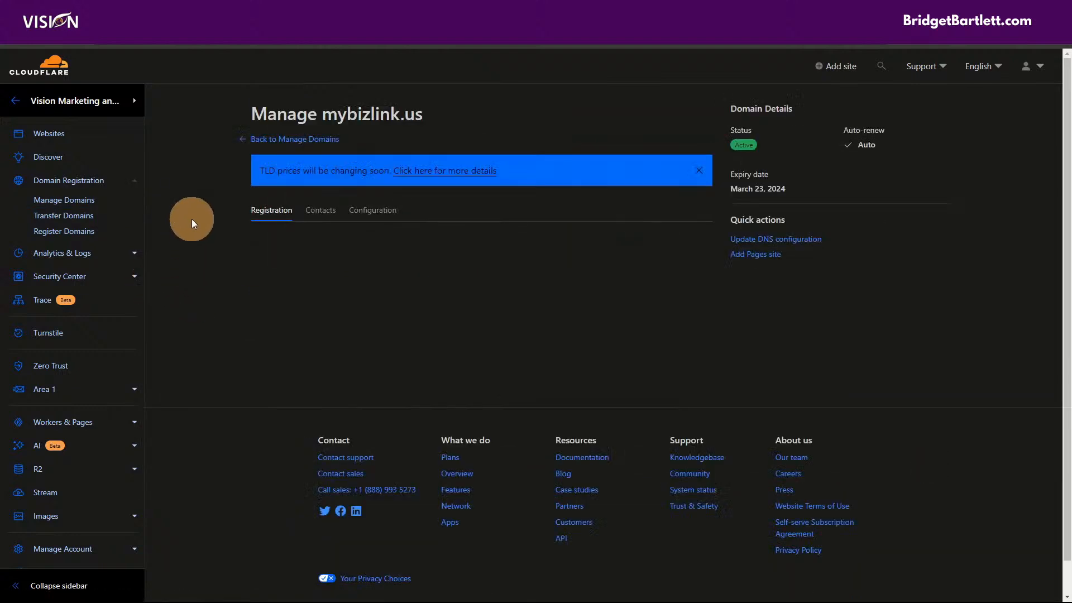
click(67, 200)
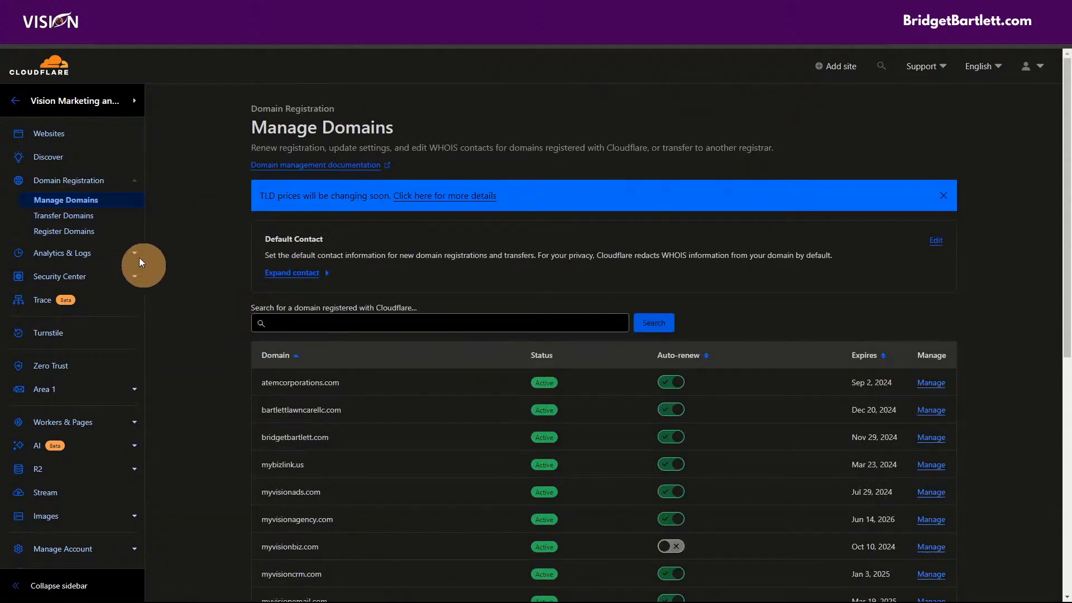
scroll(347, 296, down, 6)
scroll(335, 335, up, 4)
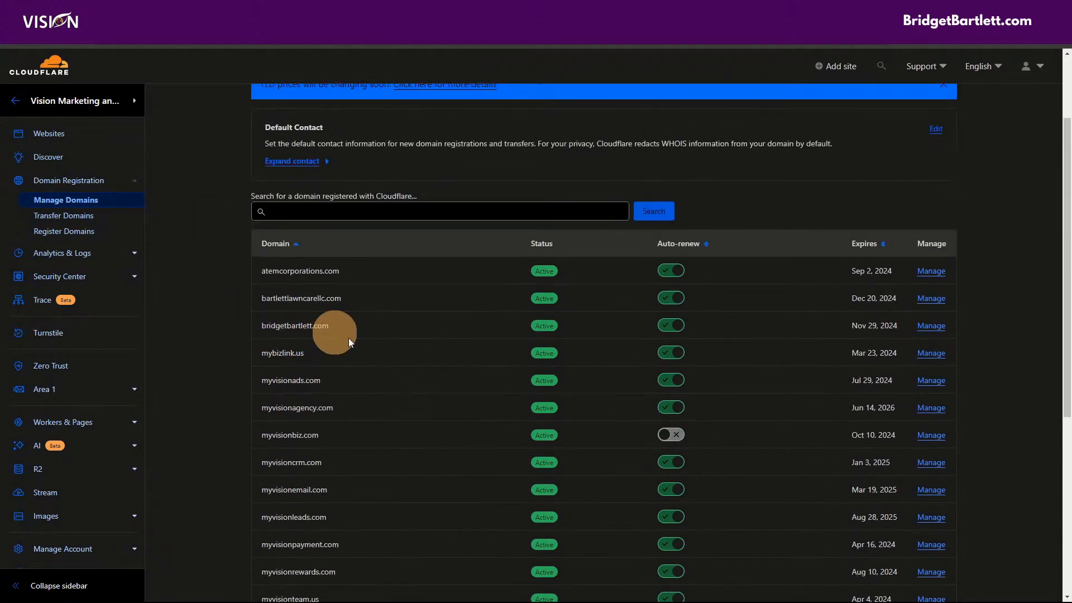
click(931, 353)
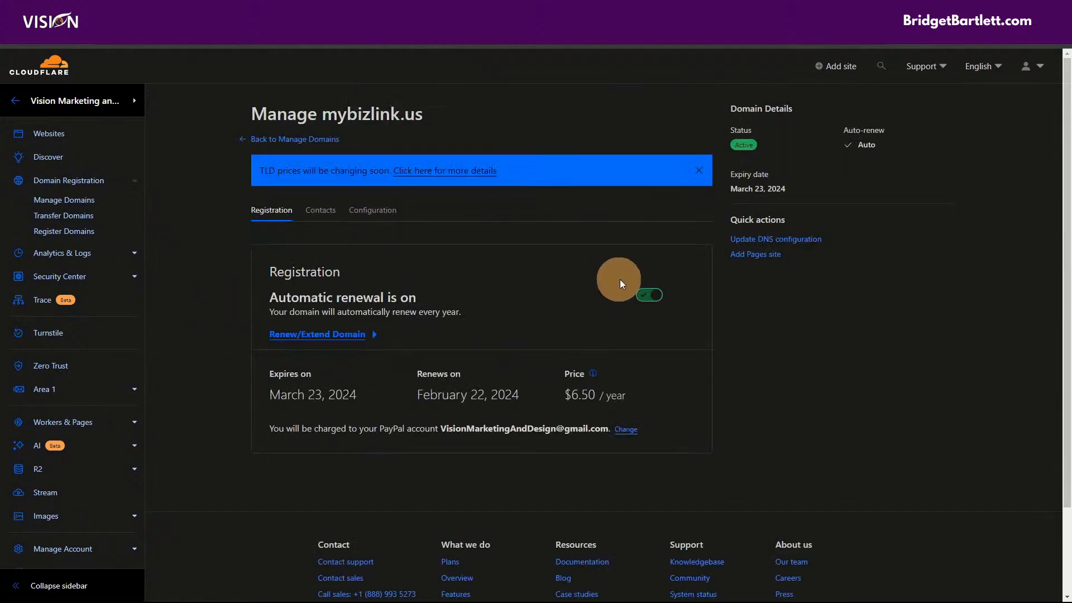
click(749, 239)
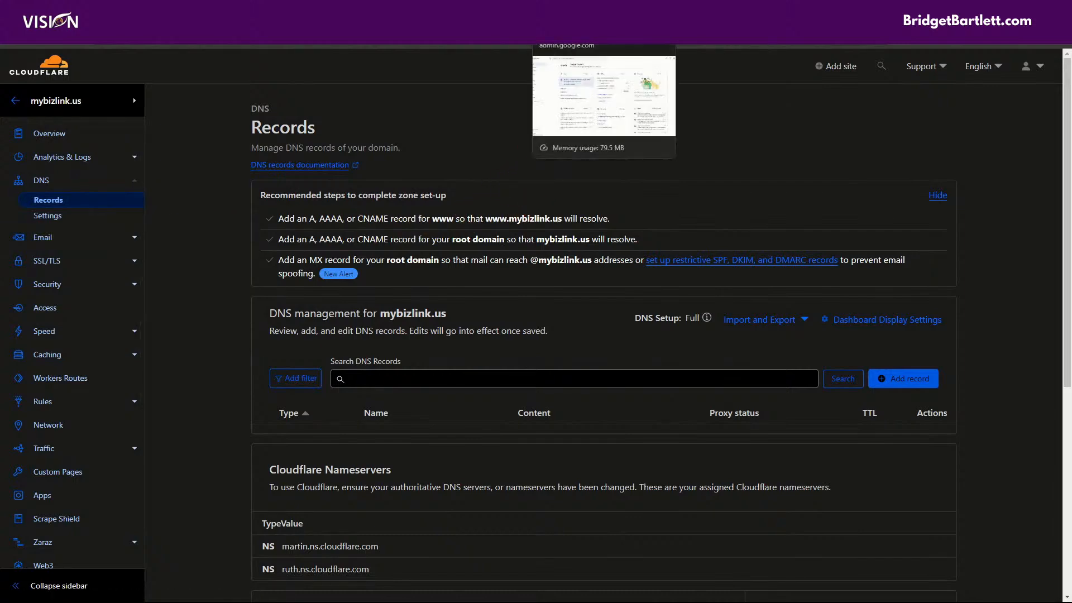
- In Google Admin, start adding a domain and paste mybizlink.us into the domain field
click(581, 11)
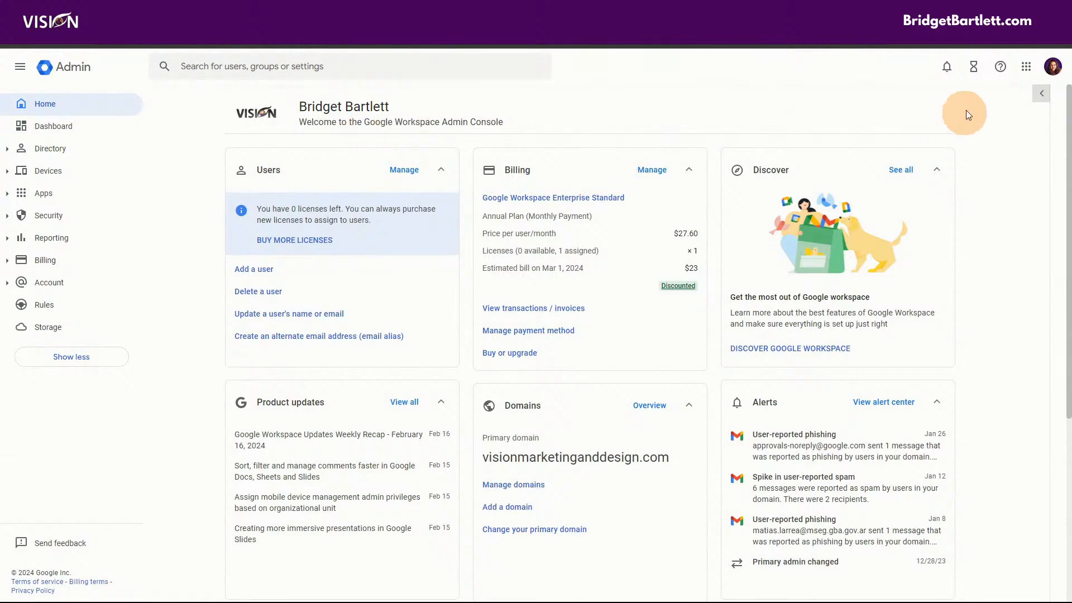
click(1053, 68)
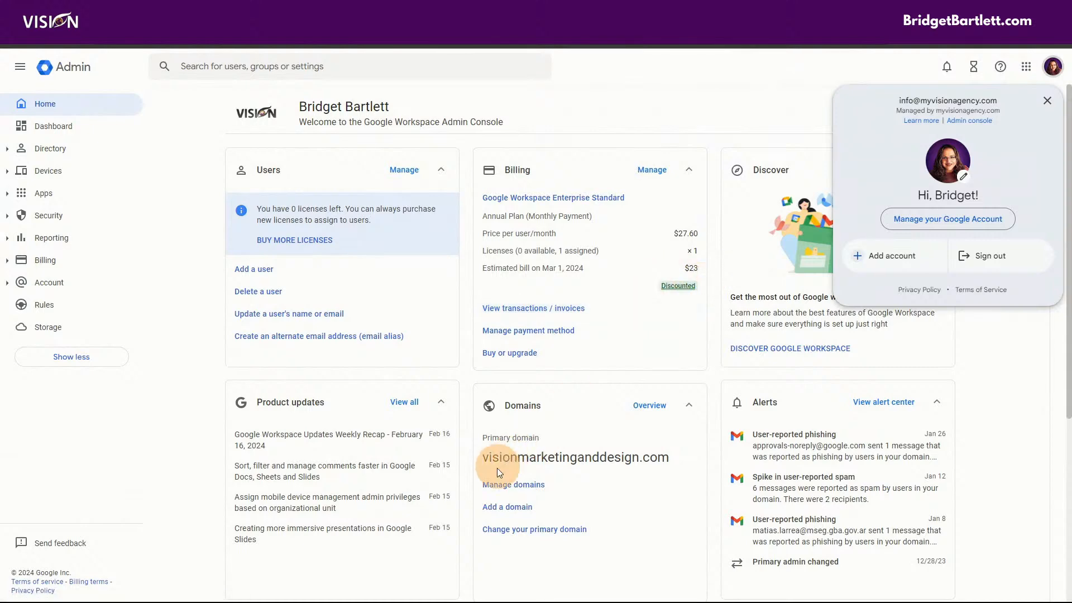
click(503, 507)
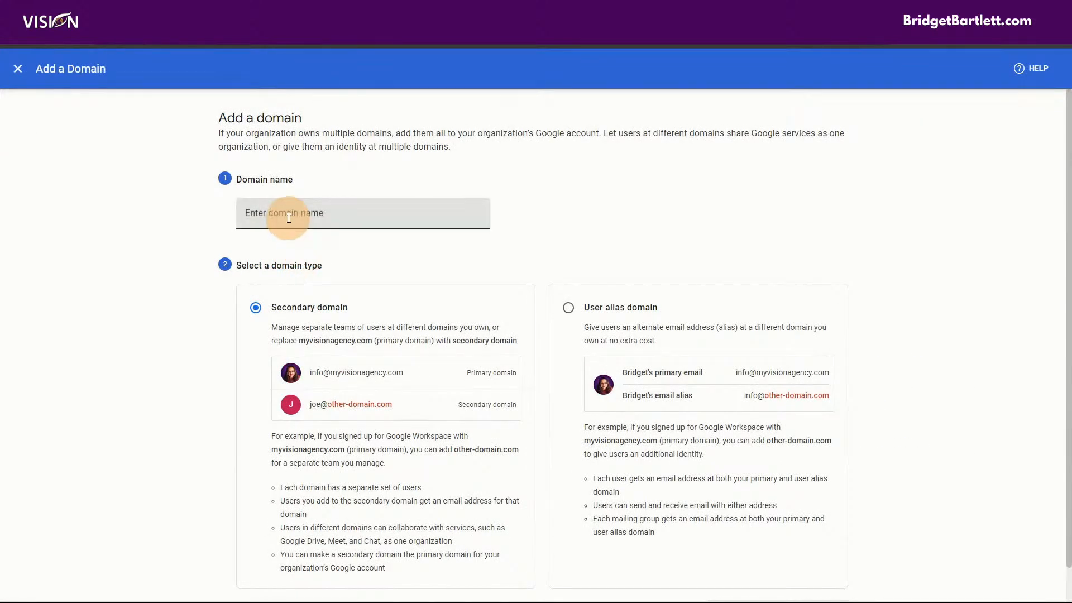
click(289, 218)
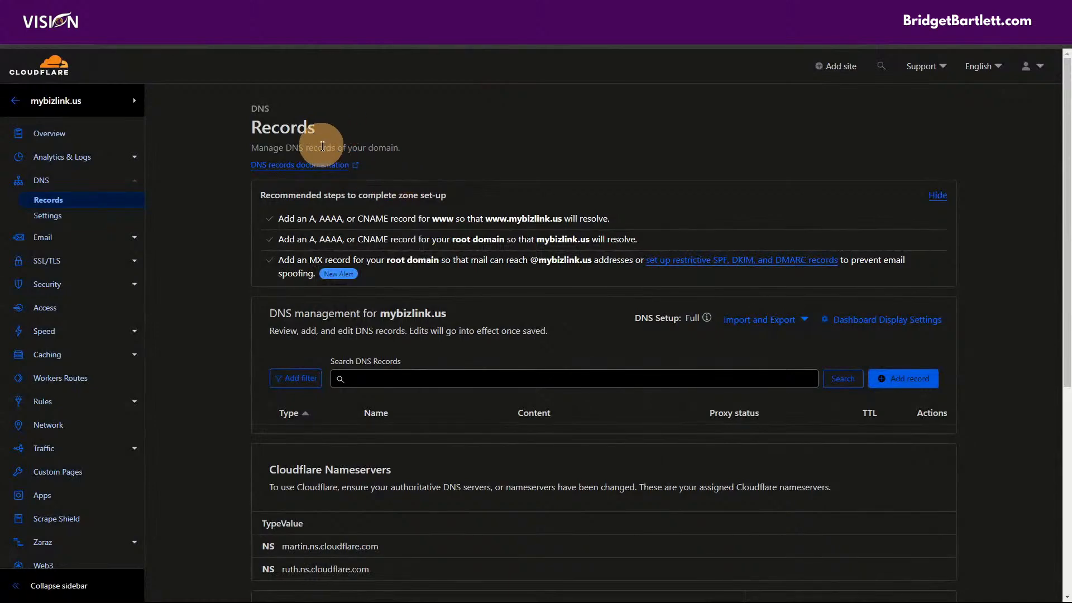
drag(448, 313, 382, 316)
key(ctrl+c)
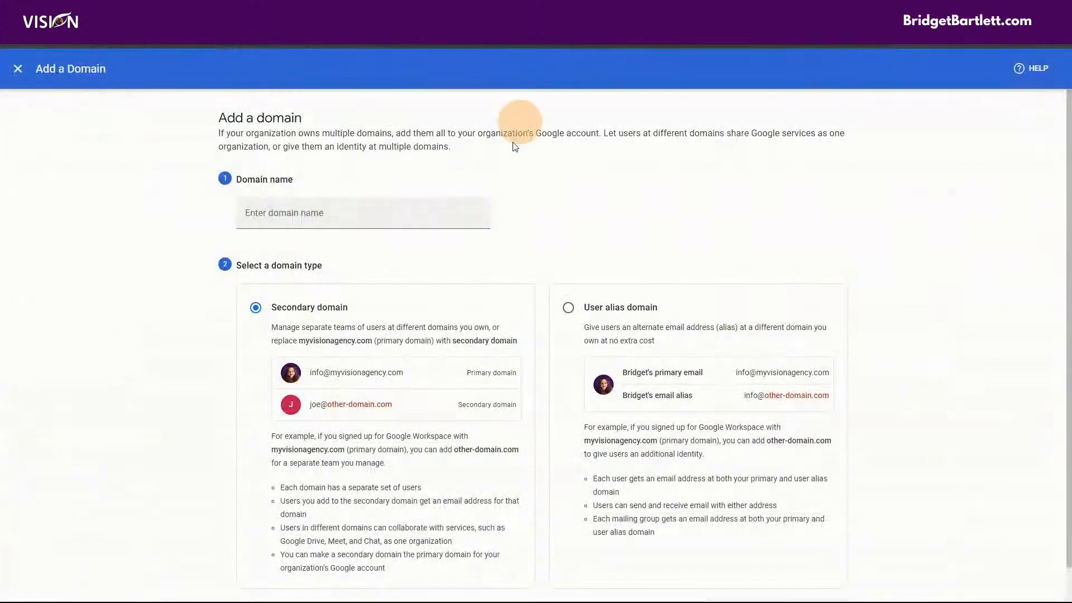
click(360, 209)
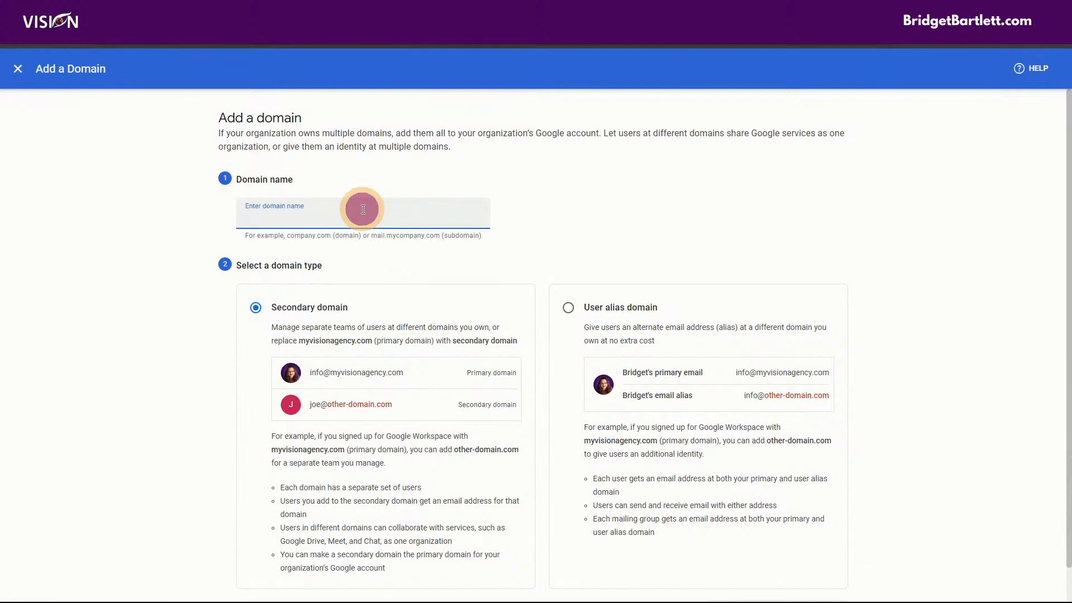
key(ctrl+v)
- Submit mybizlink.us as a secondary domain, close the already-in-use form, and return Home
scroll(567, 235, down, 1)
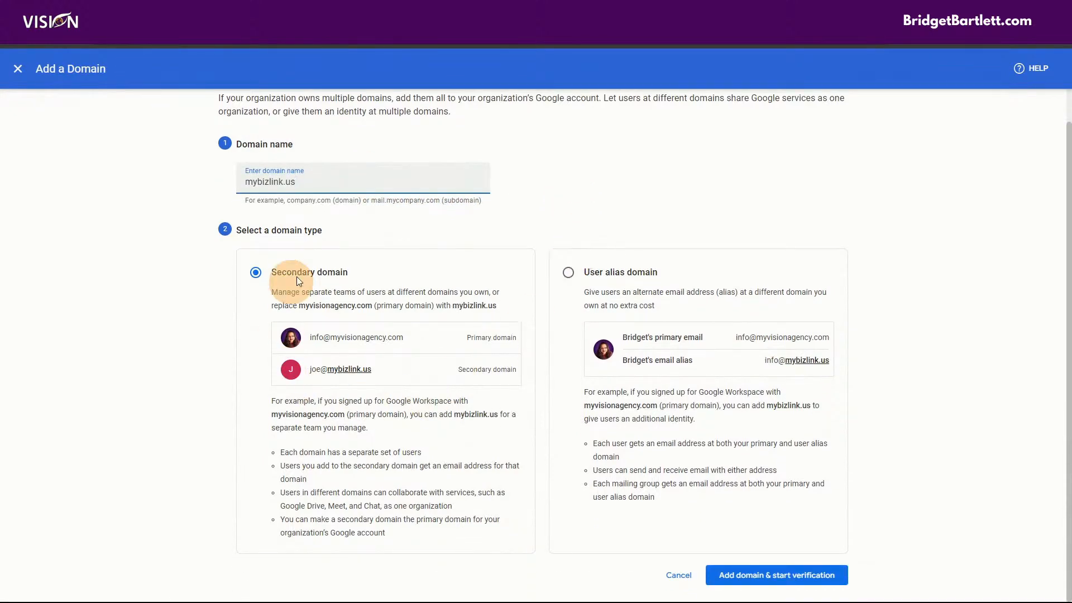
click(320, 281)
click(751, 575)
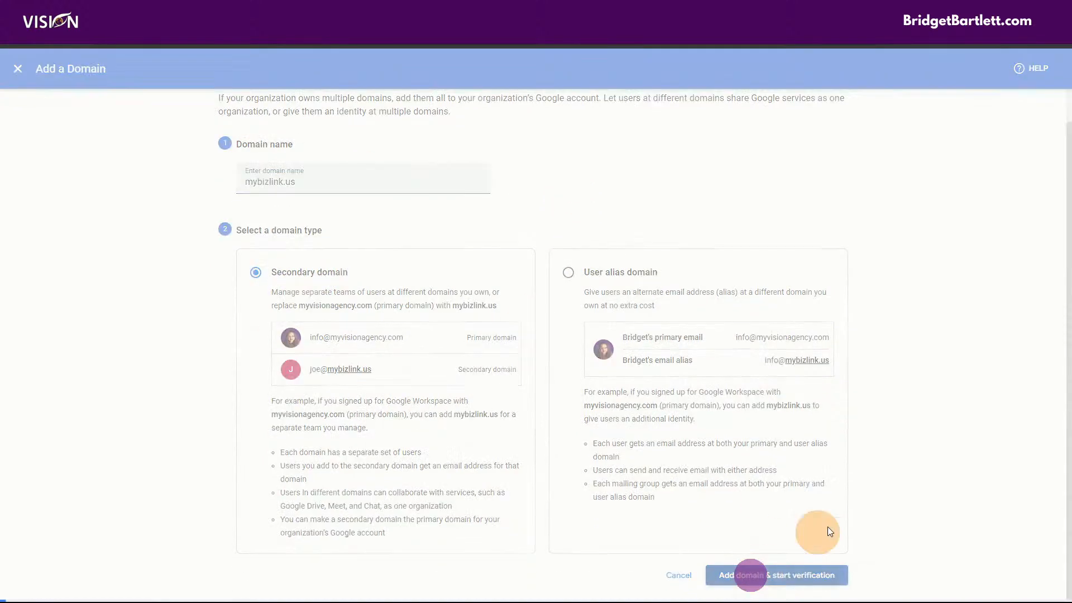
click(352, 179)
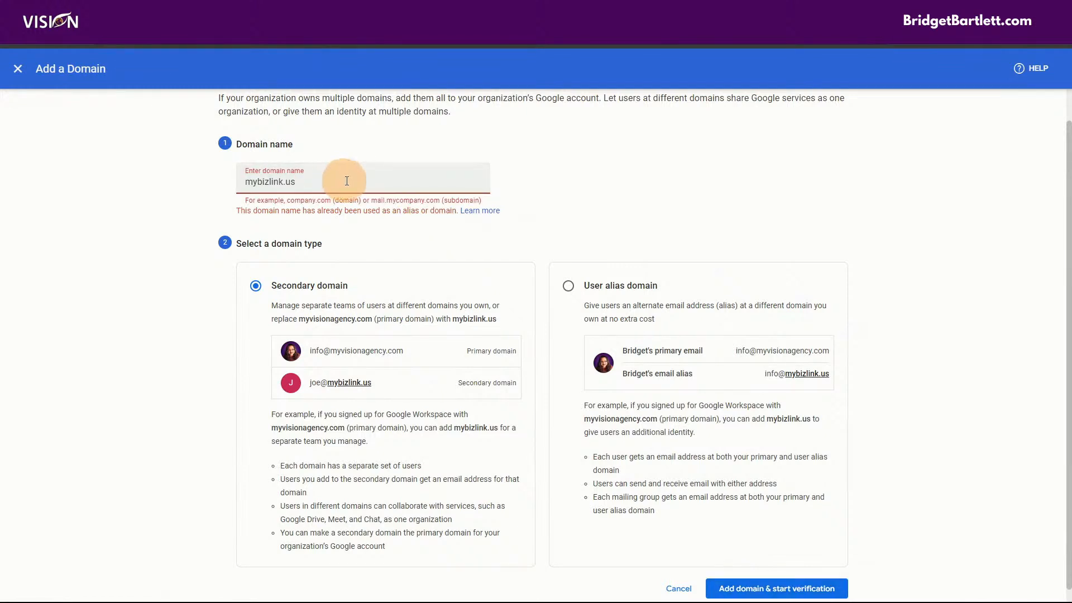
click(27, 74)
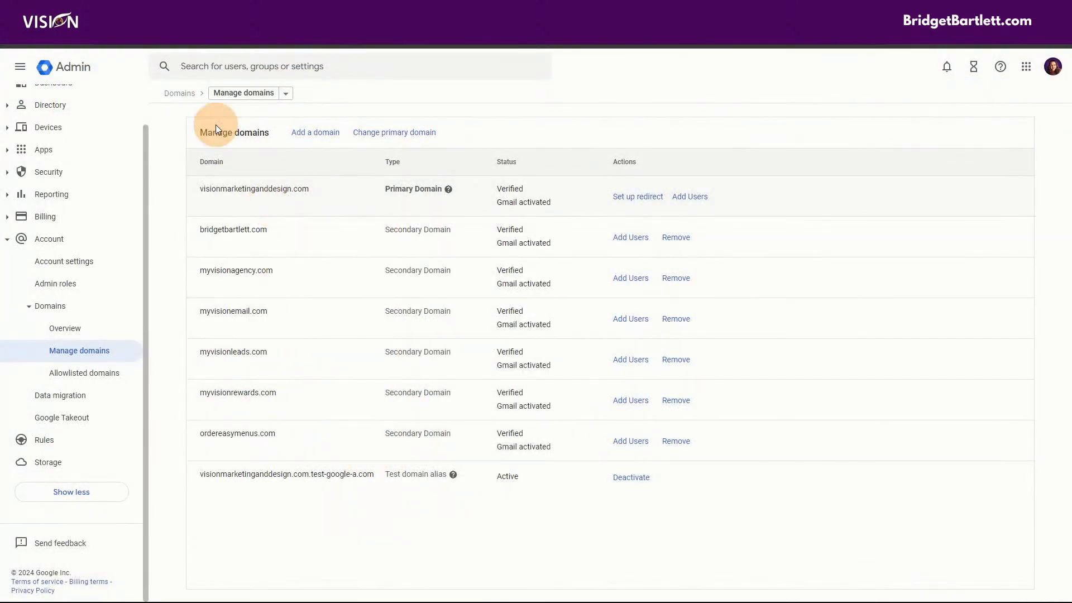
scroll(56, 268, up, 1)
click(43, 112)
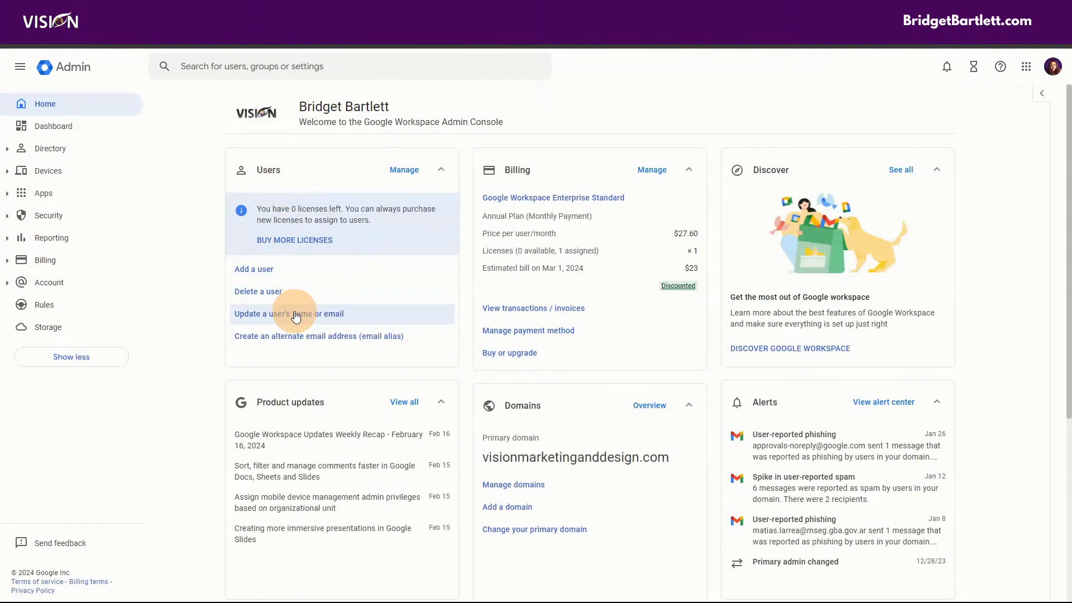
- Open the update form for the matching user, then close it without changes
click(296, 316)
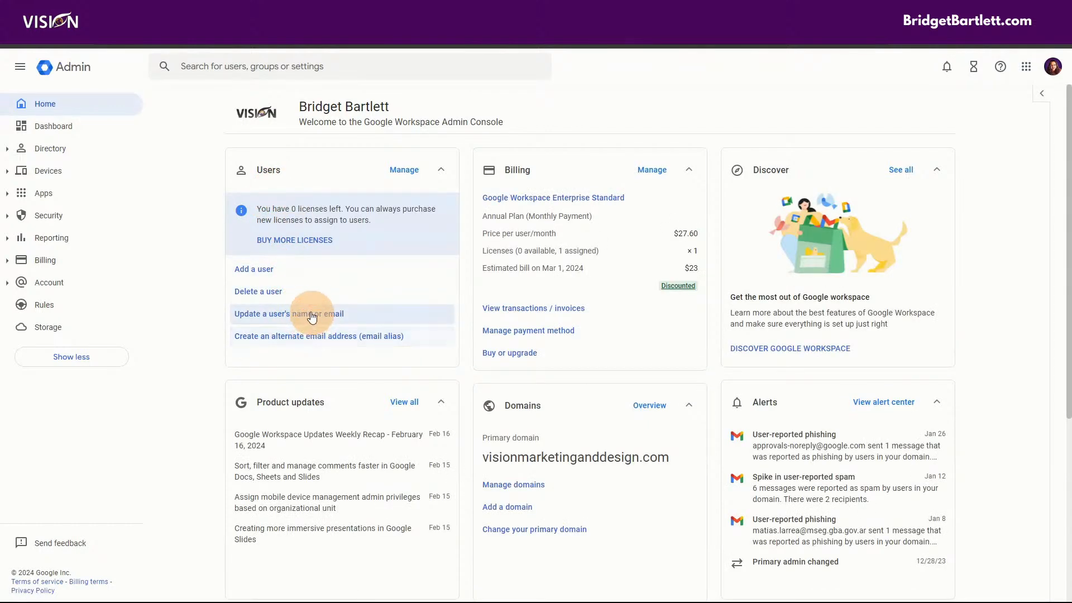
click(309, 312)
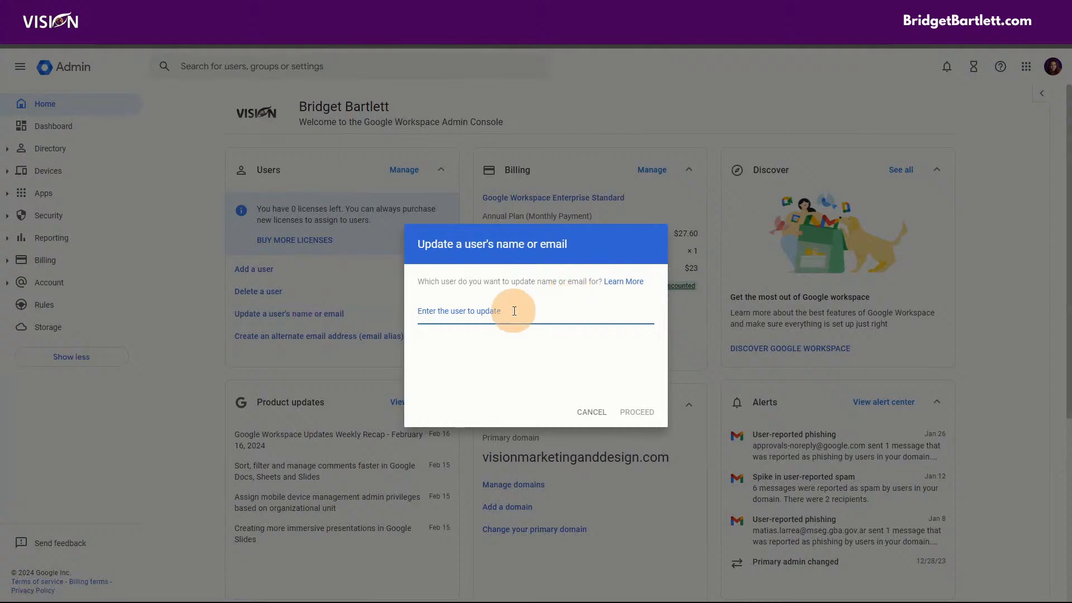
text(info)
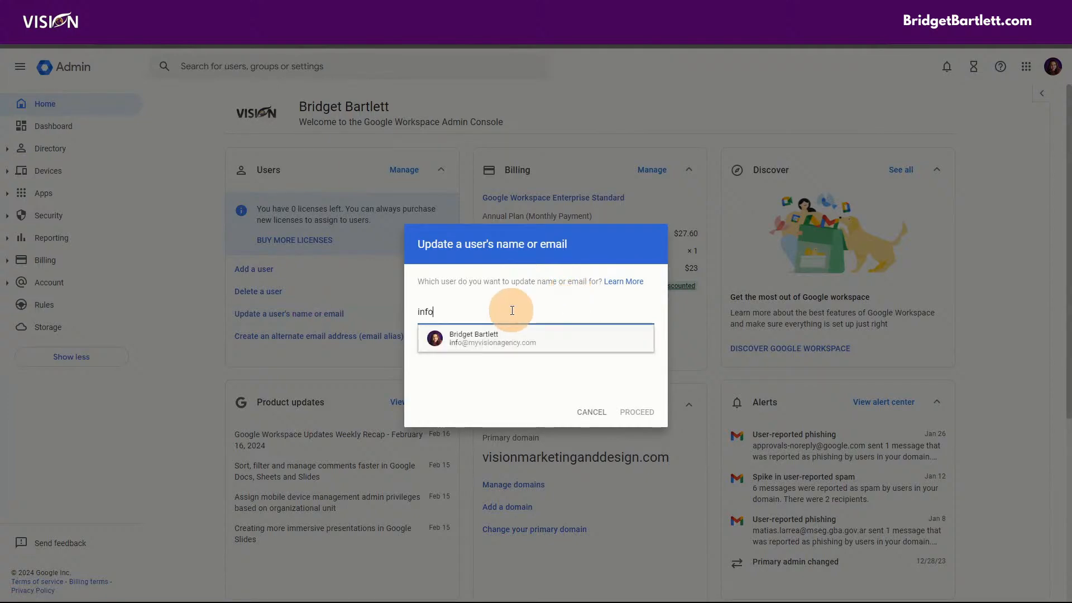
click(495, 337)
click(630, 412)
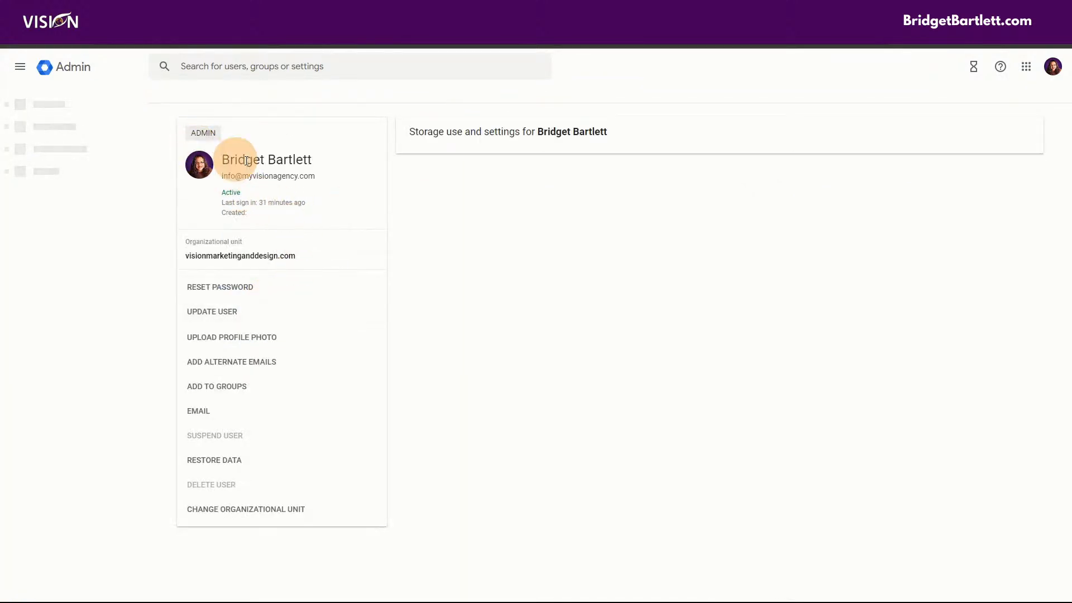
click(237, 361)
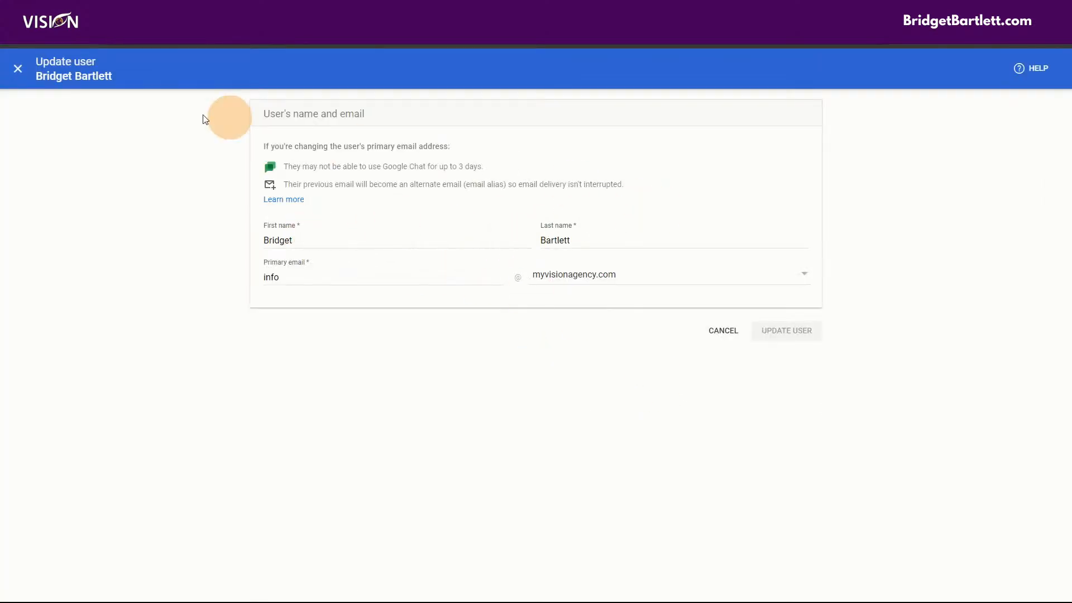
click(19, 69)
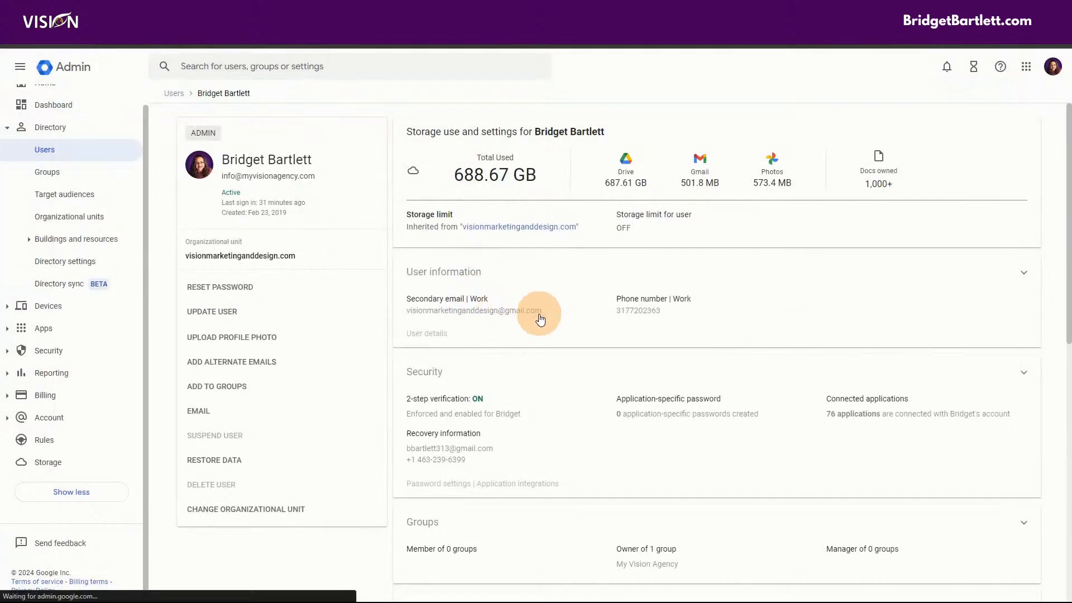
scroll(504, 373, down, 1)
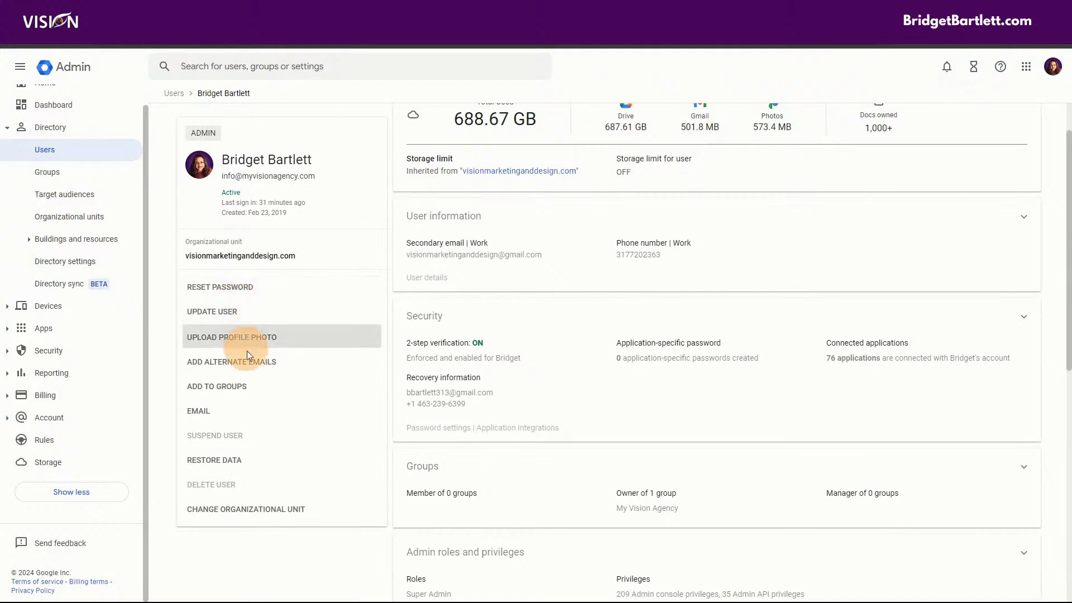
- Start an email to the user in a separate window, then open managed domains from Admin Home
click(220, 411)
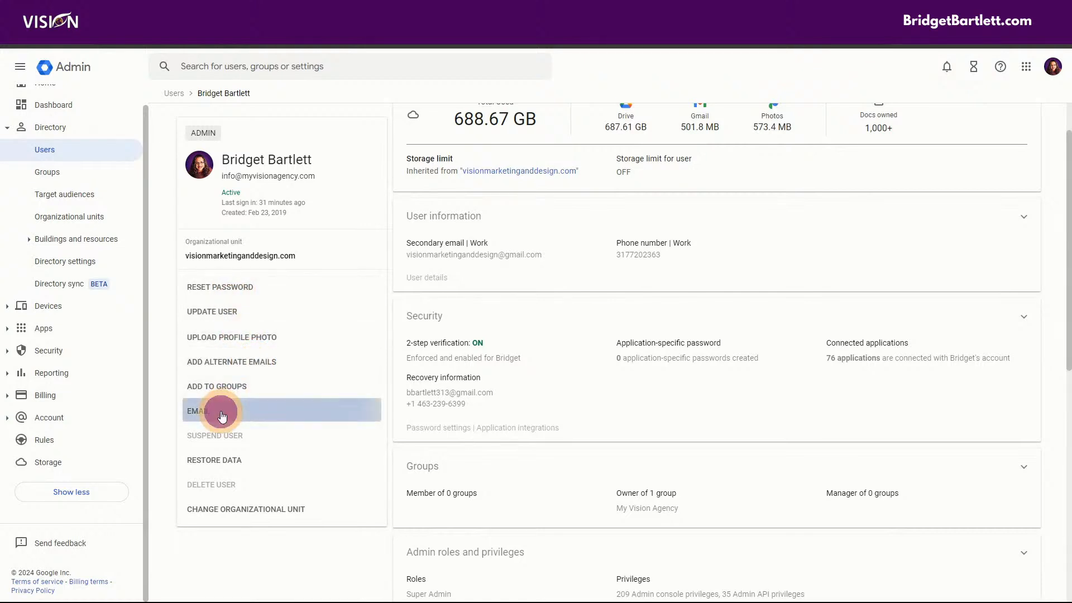
drag(531, 11, 1071, 180)
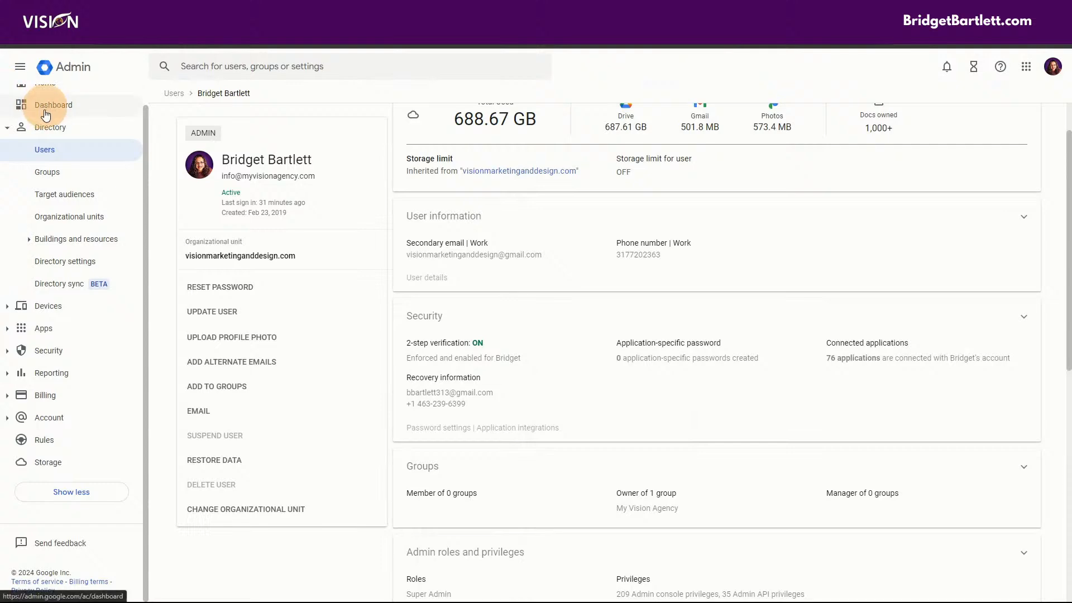
scroll(44, 103, up, 1)
click(48, 104)
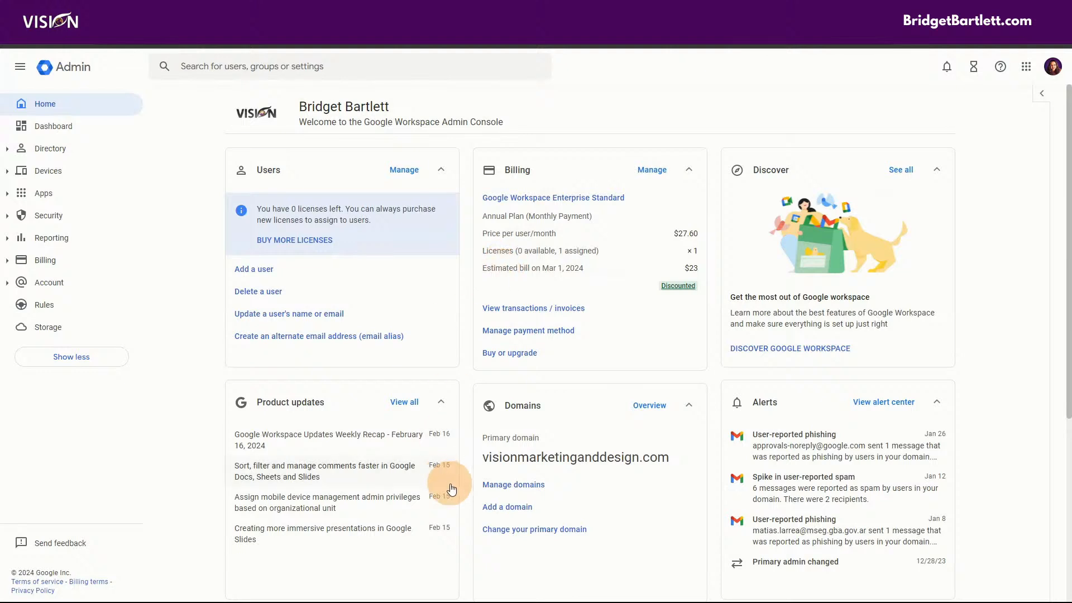
click(514, 510)
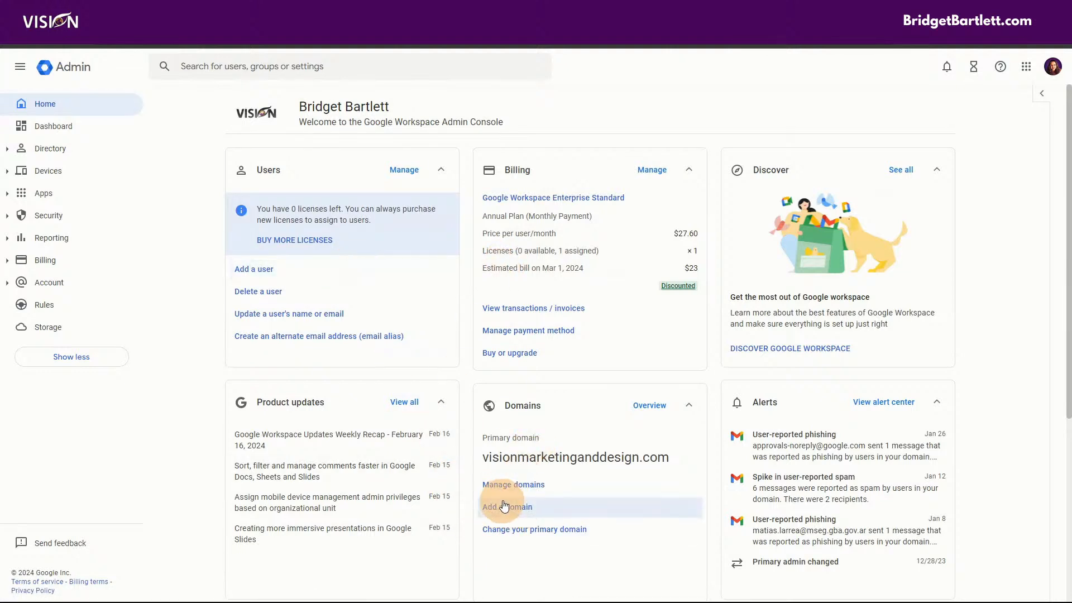
click(505, 486)
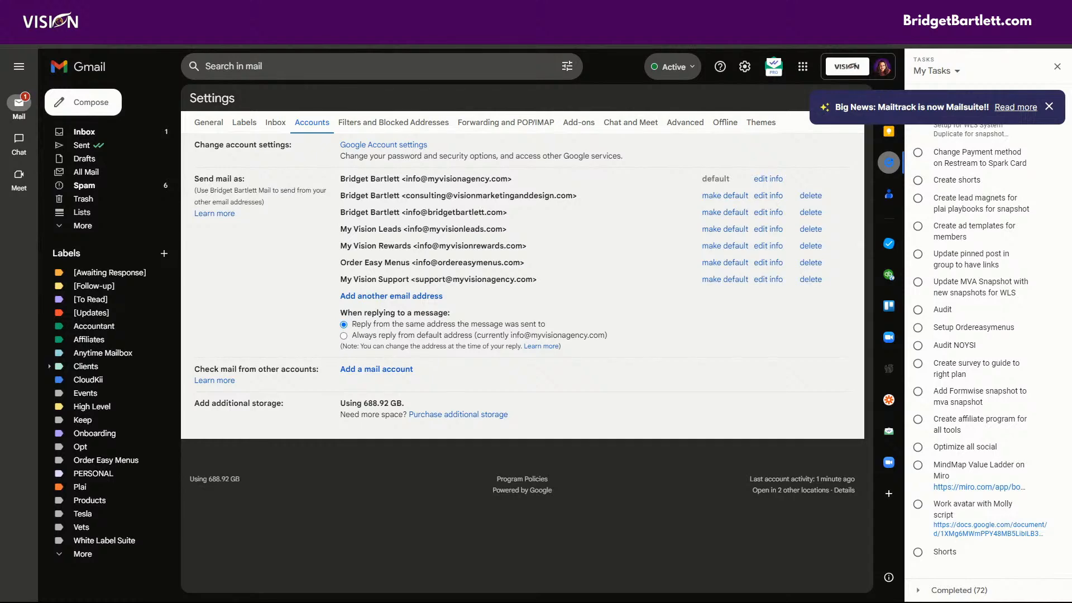
- Maximize the Admin window, scroll through the user's alternate email addresses, then go Home
drag(1071, 75, 427, 22)
scroll(478, 282, down, 3)
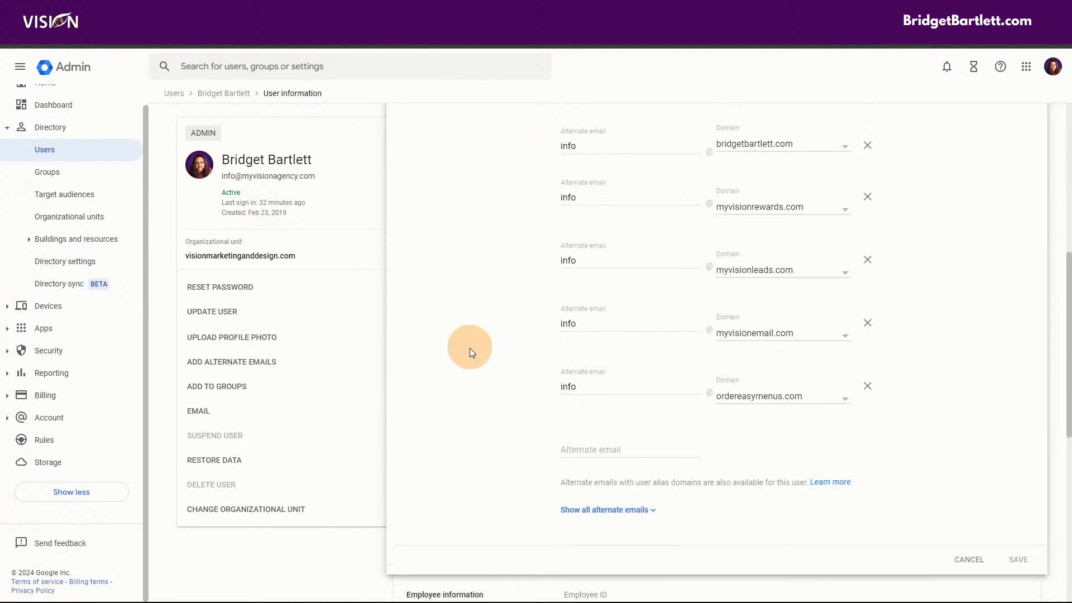
scroll(457, 380, up, 4)
scroll(474, 387, down, 2)
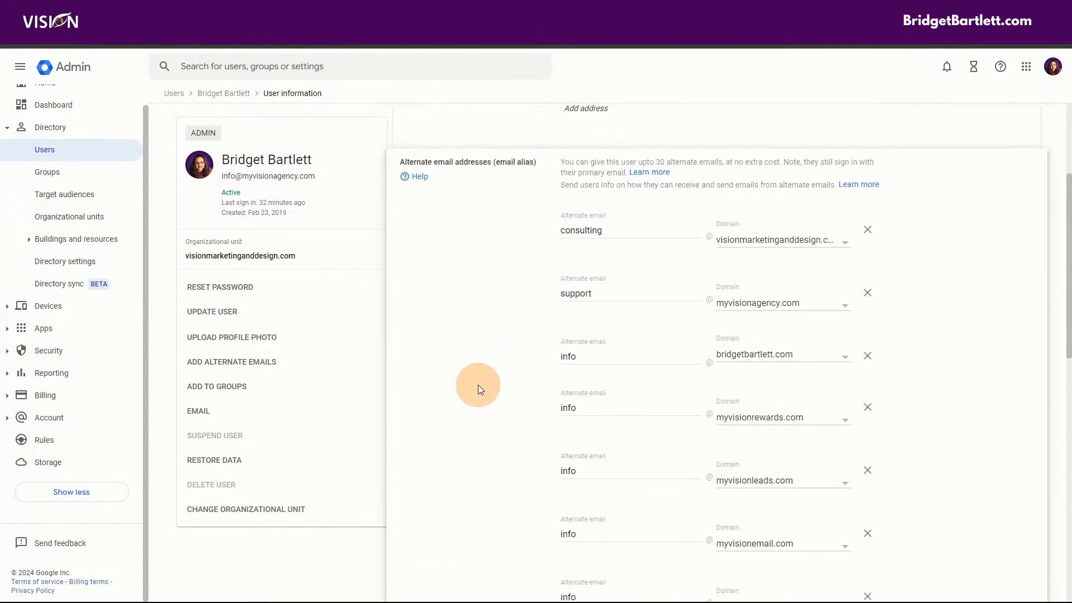
scroll(478, 385, down, 1)
scroll(474, 384, down, 1)
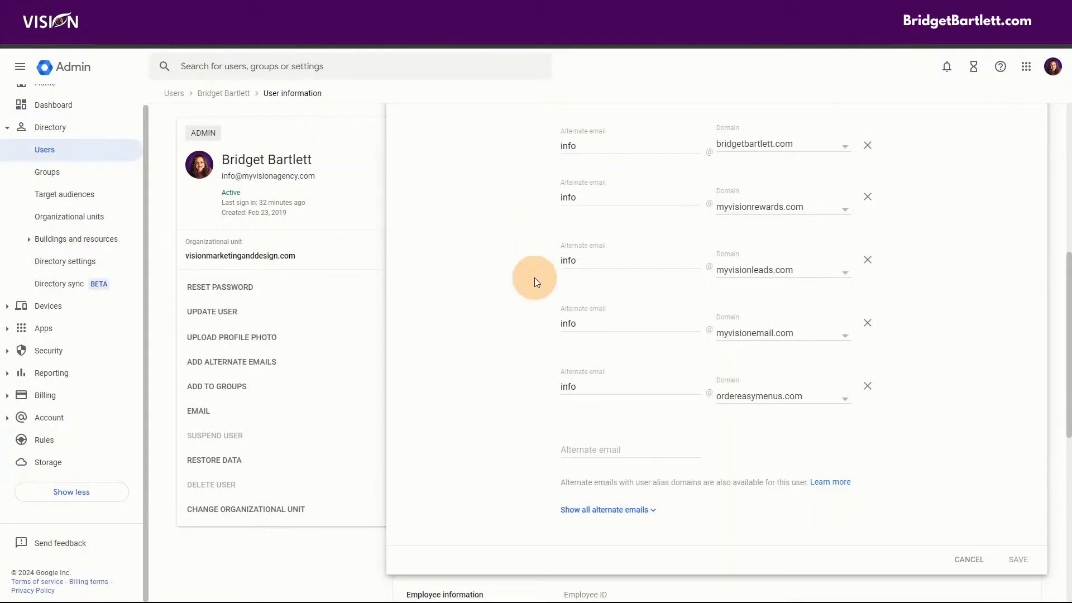
scroll(516, 362, up, 4)
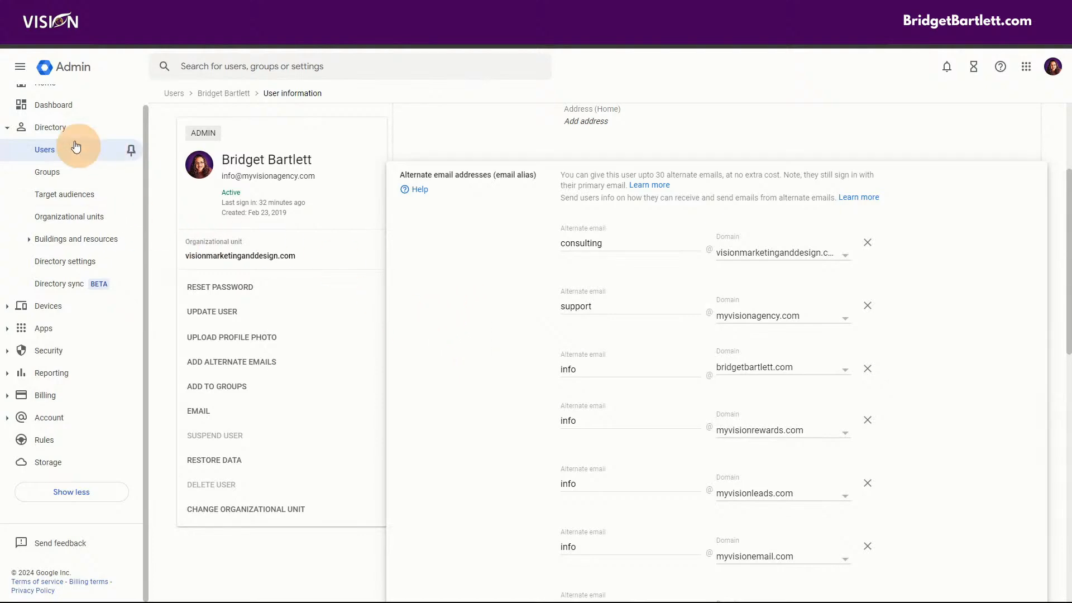
scroll(65, 192, up, 2)
click(54, 105)
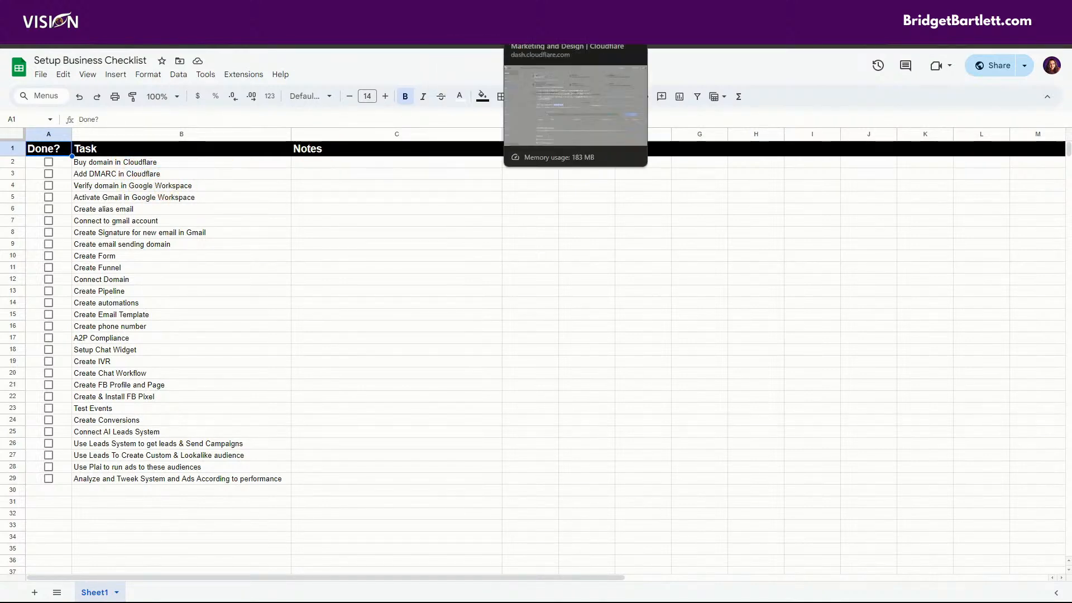
- Retry adding mybizlink.us as a Workspace domain with verification, then close the rejected form
click(503, 40)
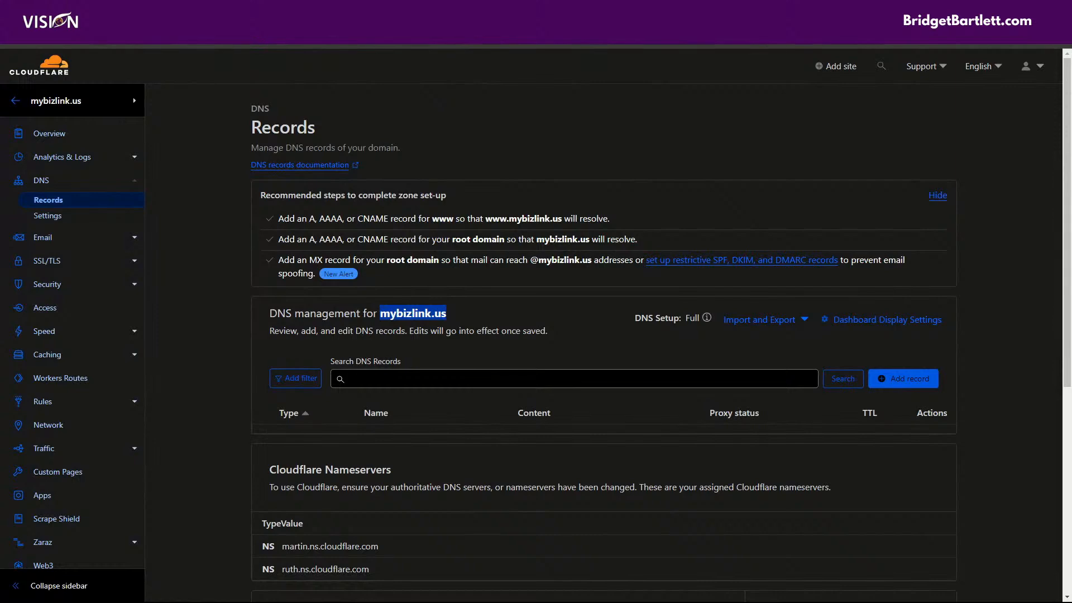
click(391, 40)
click(508, 508)
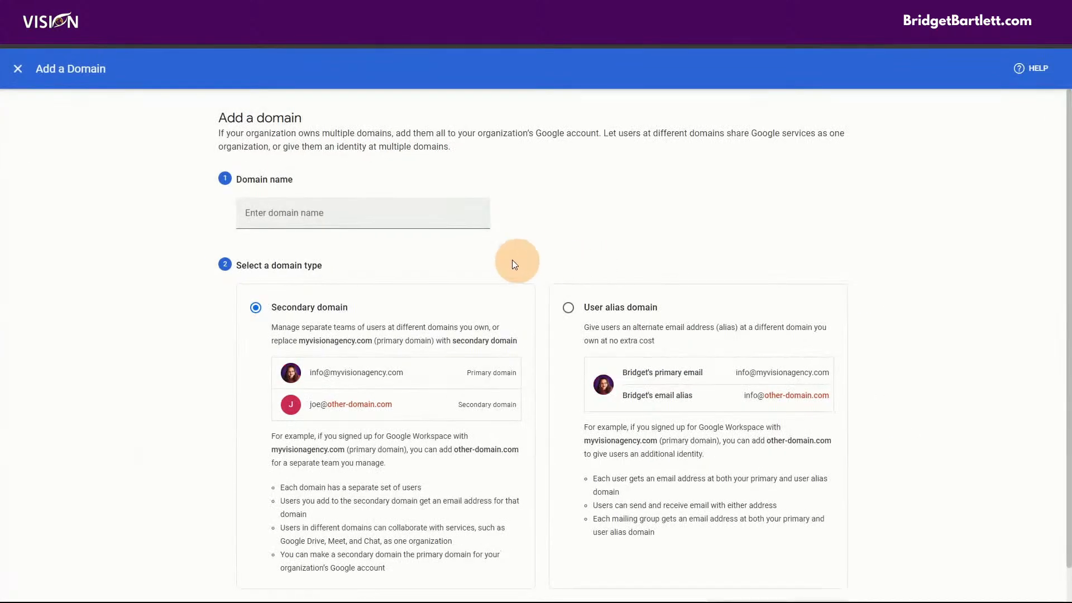
click(408, 219)
text(mybizlink.us)
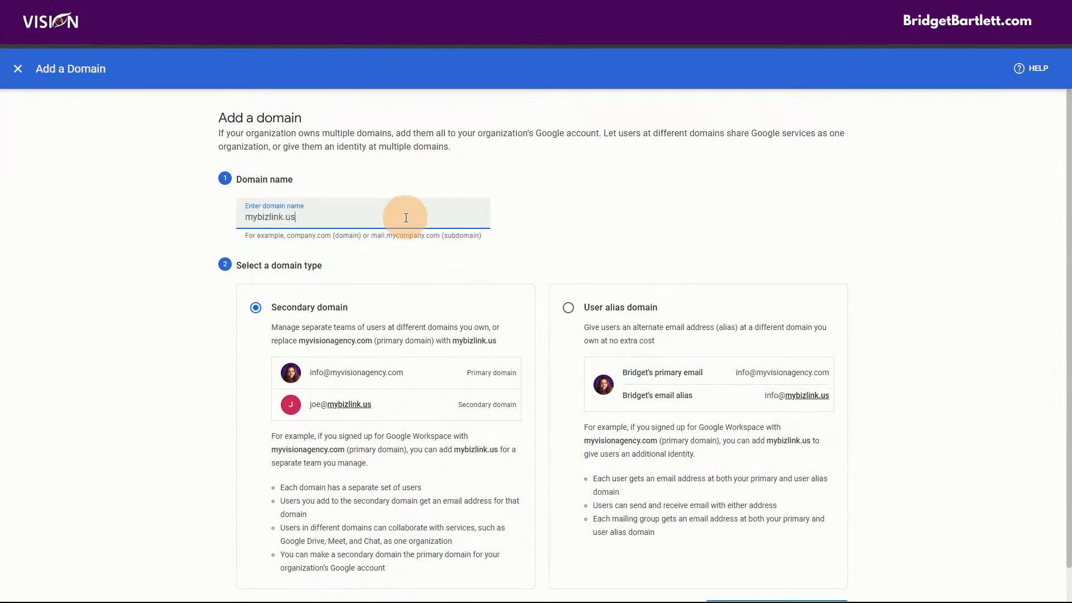
scroll(577, 233, down, 1)
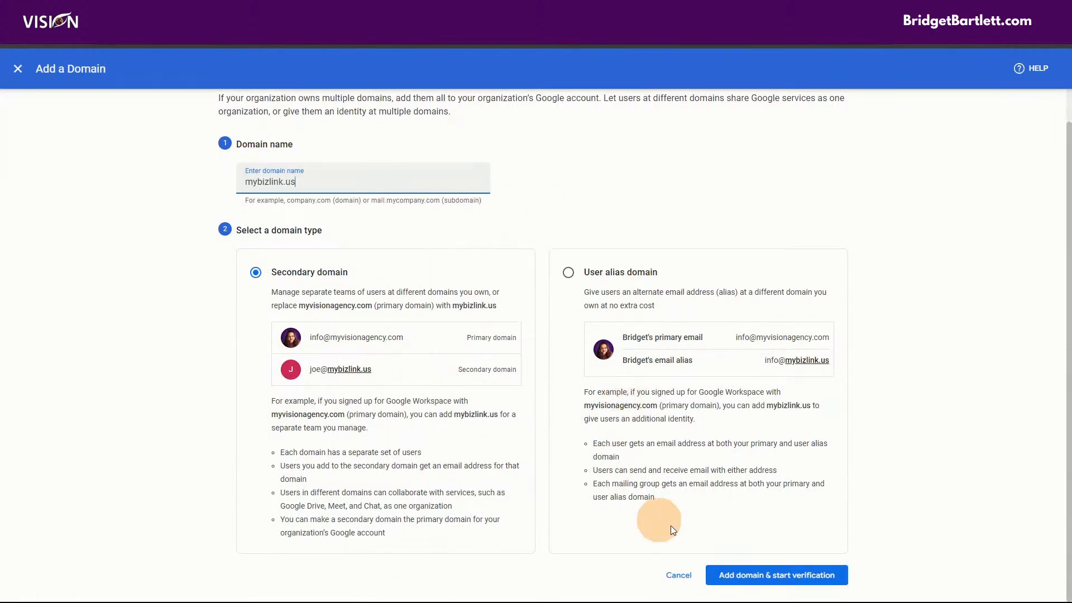
click(793, 575)
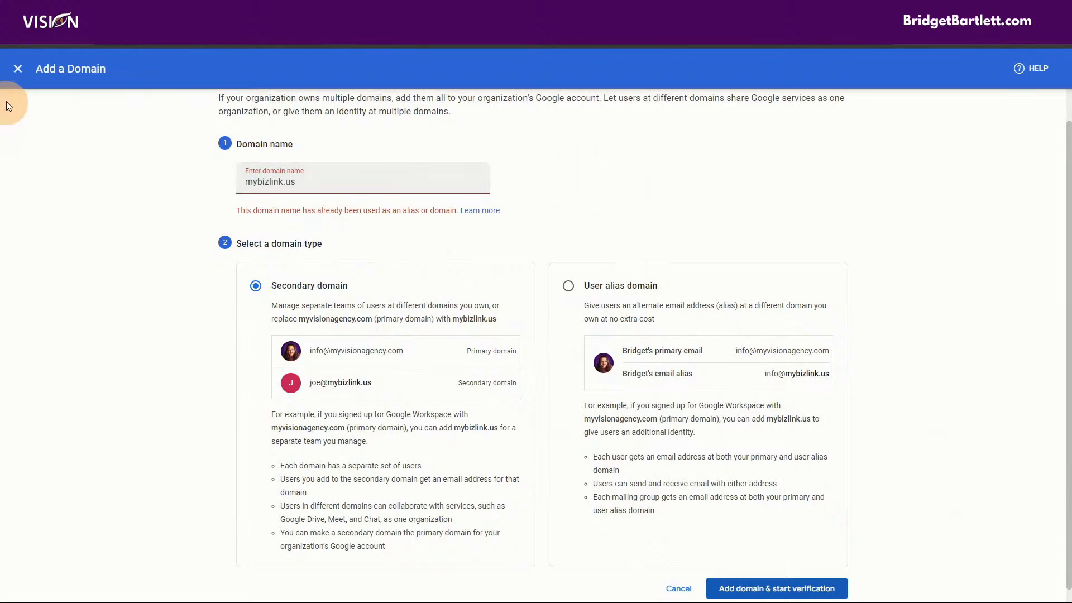
click(15, 68)
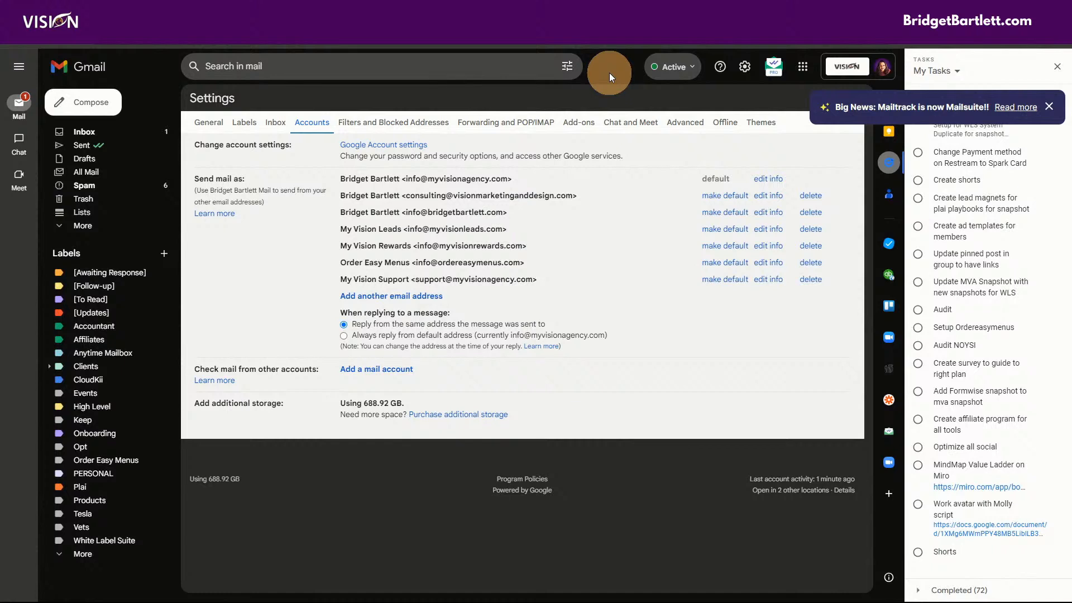
- Close Gmail's Tasks panel and begin adding another send-as email address
click(1057, 66)
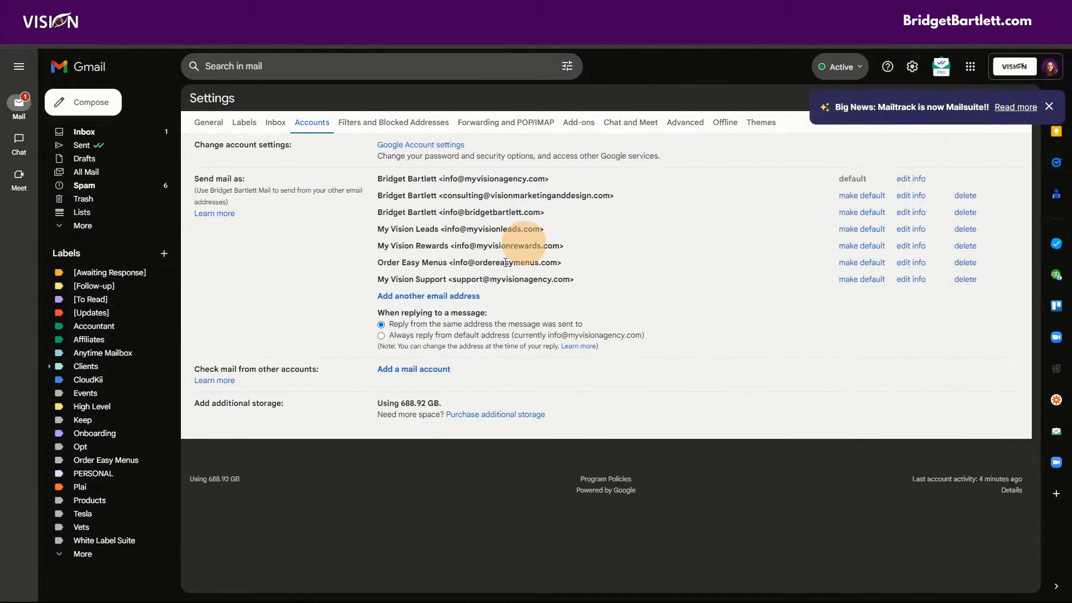
click(408, 296)
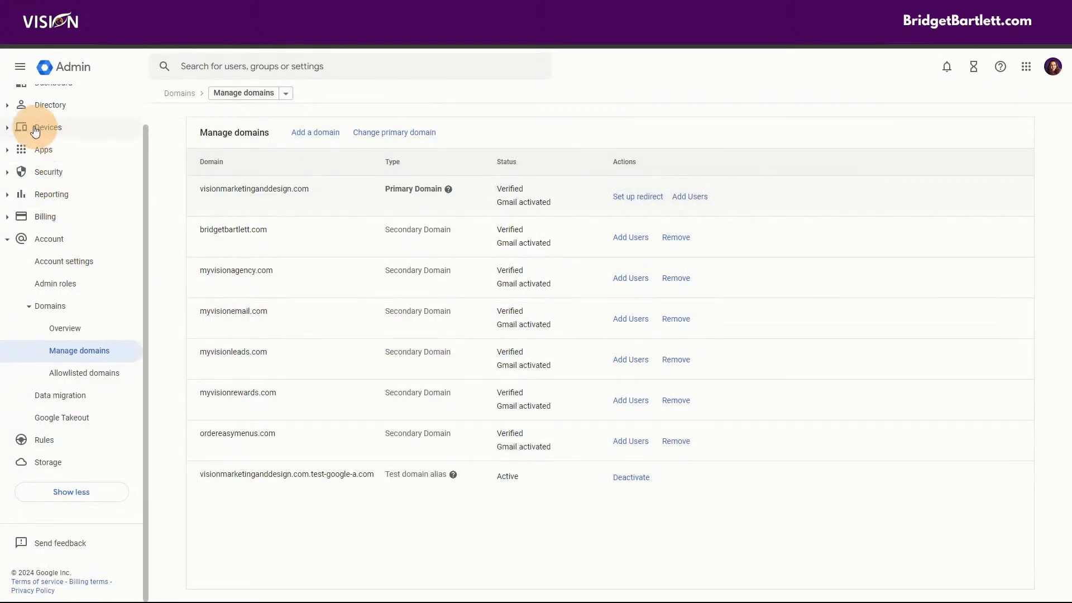
scroll(43, 132, up, 2)
- From the Admin console home, start creating an alternate email address for the matching user
click(50, 103)
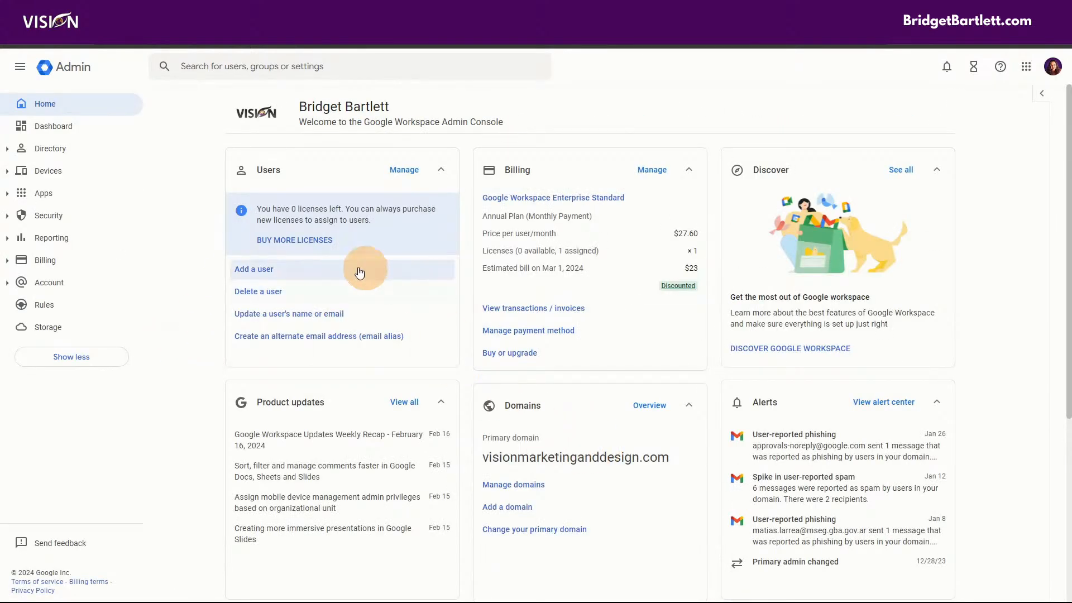
click(292, 342)
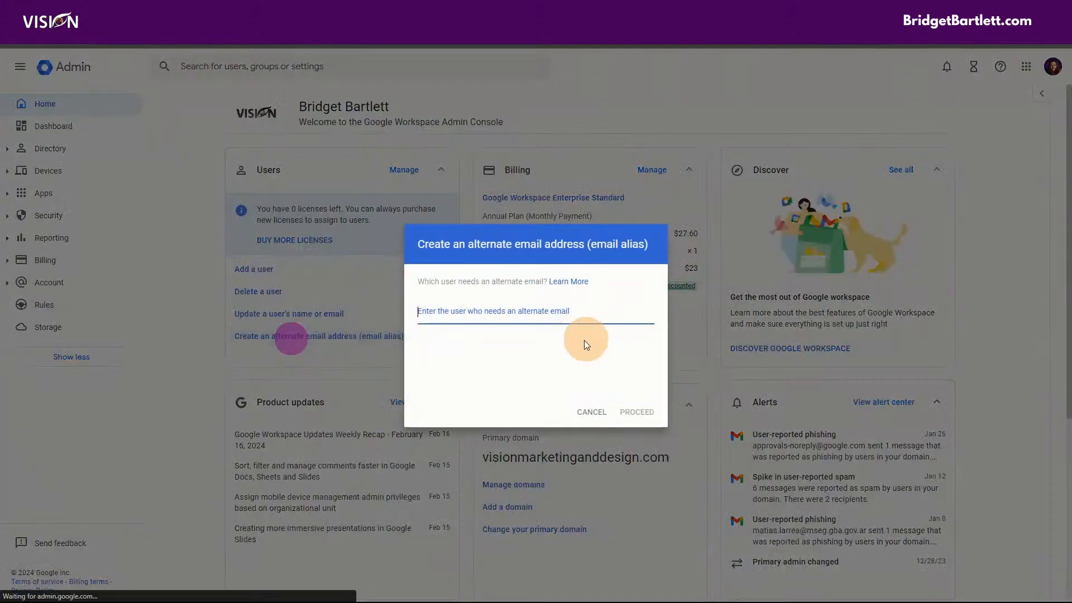
text(inf)
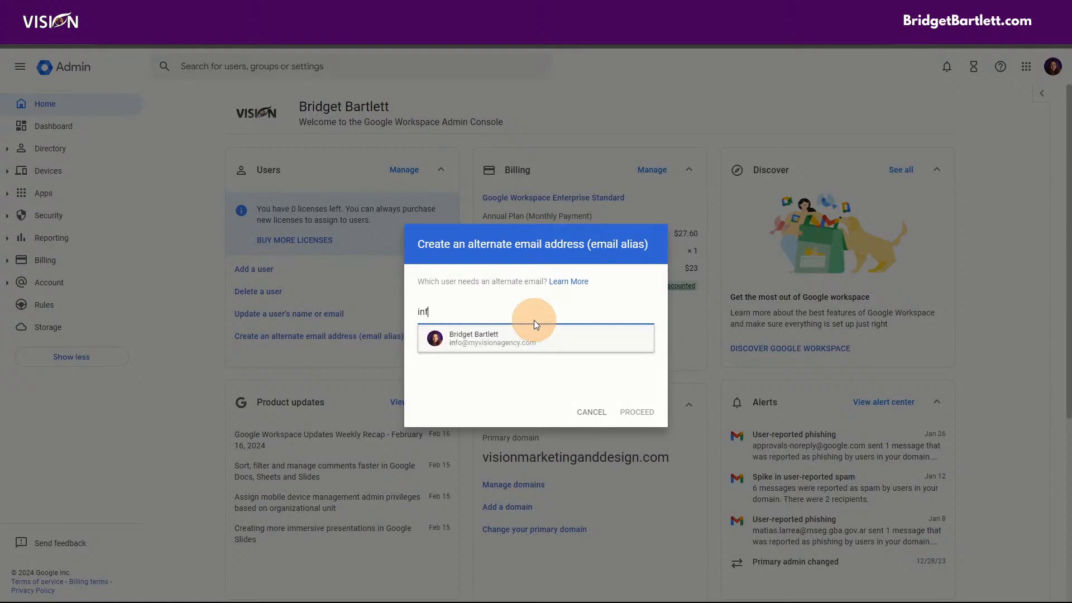
click(526, 331)
click(633, 411)
- Enter 'info' as the new alternate email and review the domains offered for it
click(522, 358)
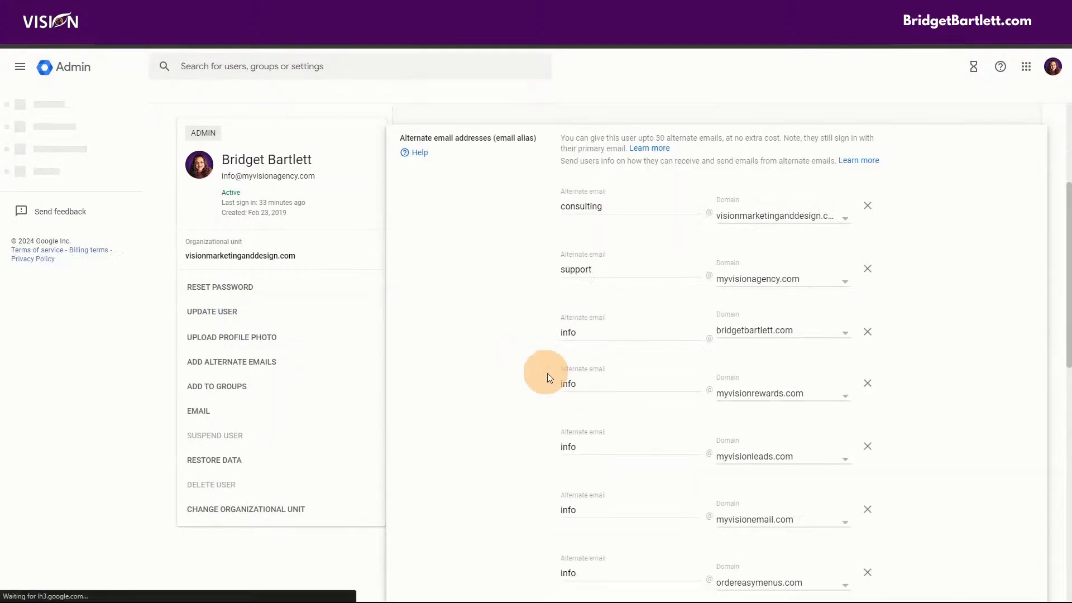
scroll(536, 402, down, 2)
click(628, 502)
text(info)
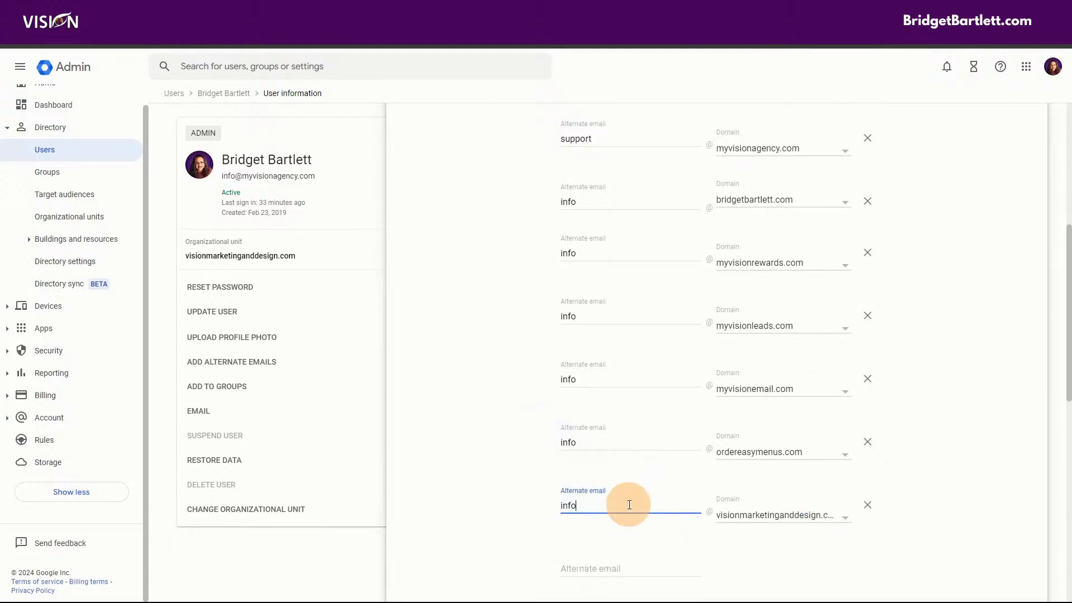
click(748, 516)
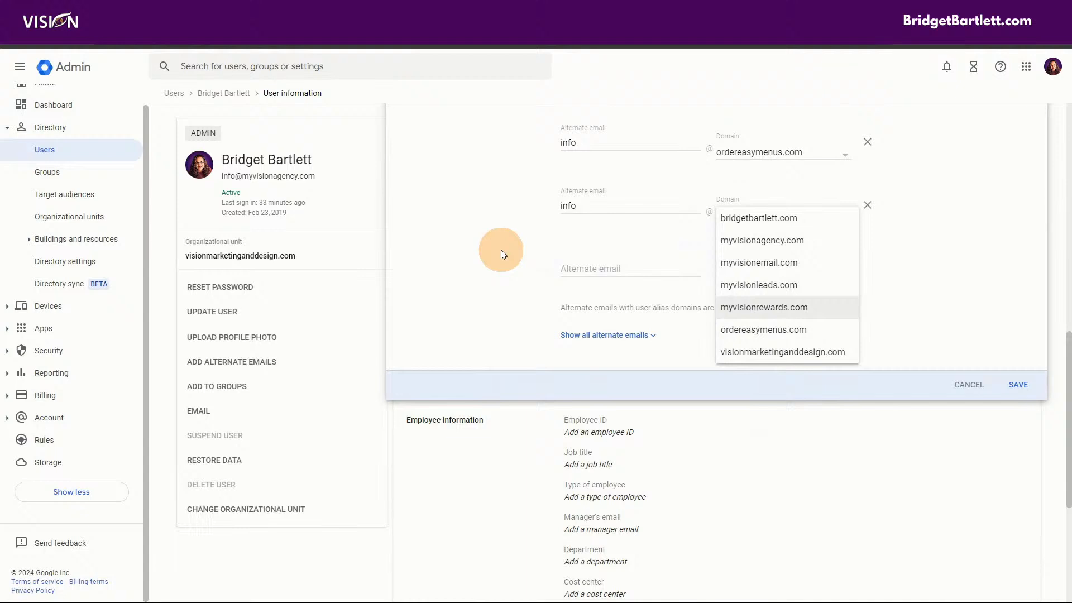
scroll(495, 287, up, 6)
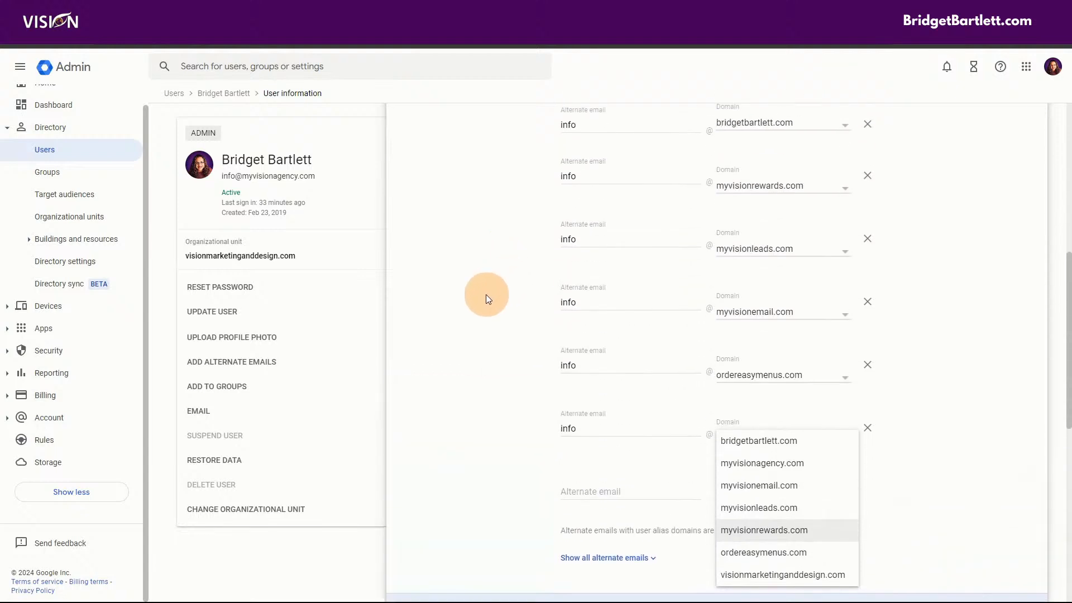
scroll(481, 298, up, 2)
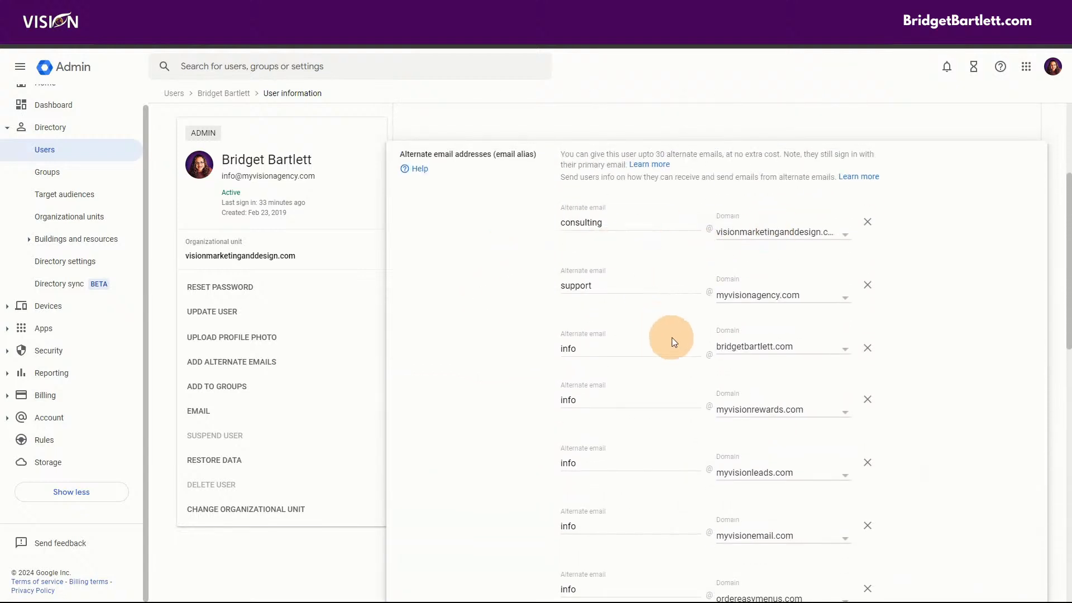
scroll(667, 341, down, 4)
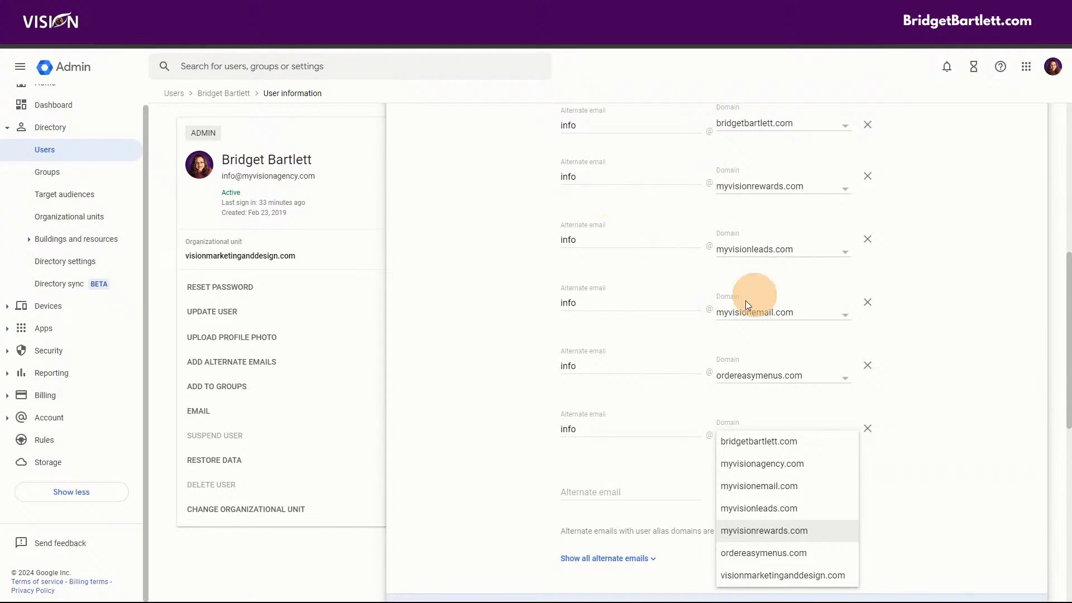
scroll(615, 500, down, 2)
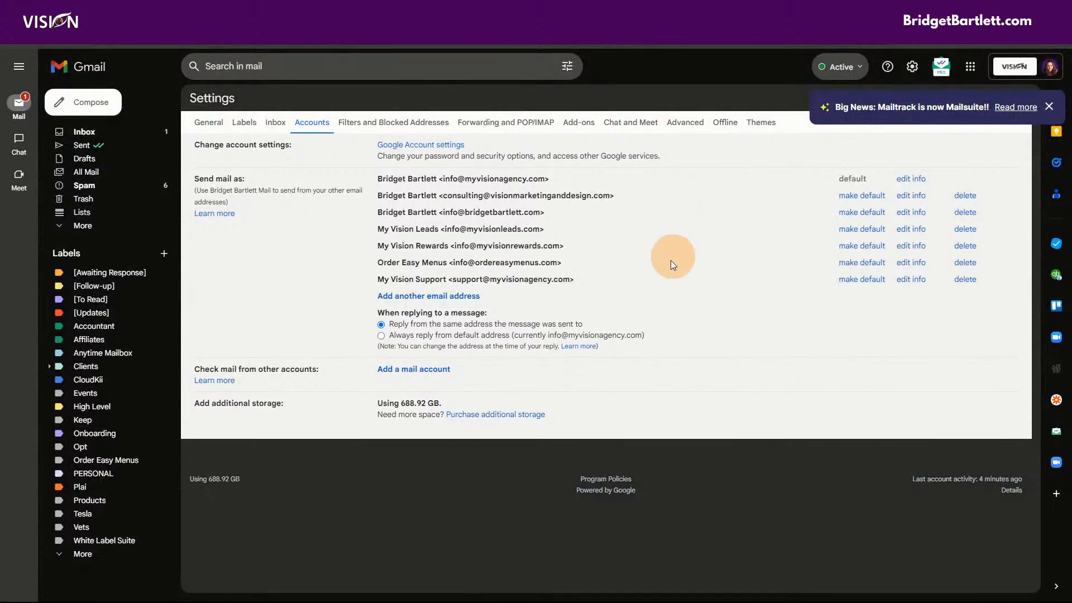
- Dismiss the Mailtrack announcement in Gmail settings and switch to the General settings
click(459, 296)
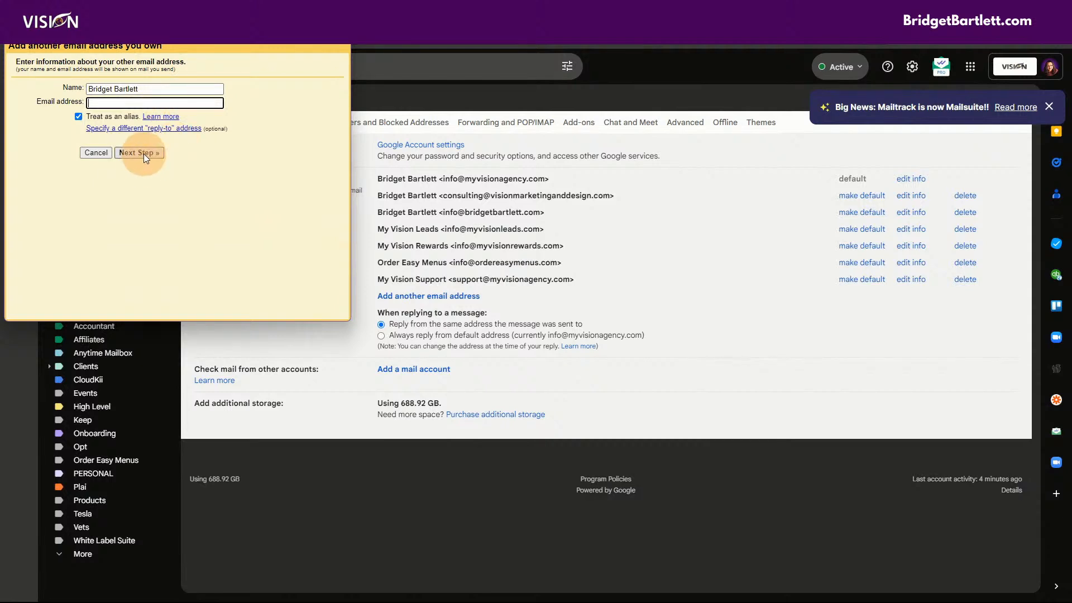
click(679, 291)
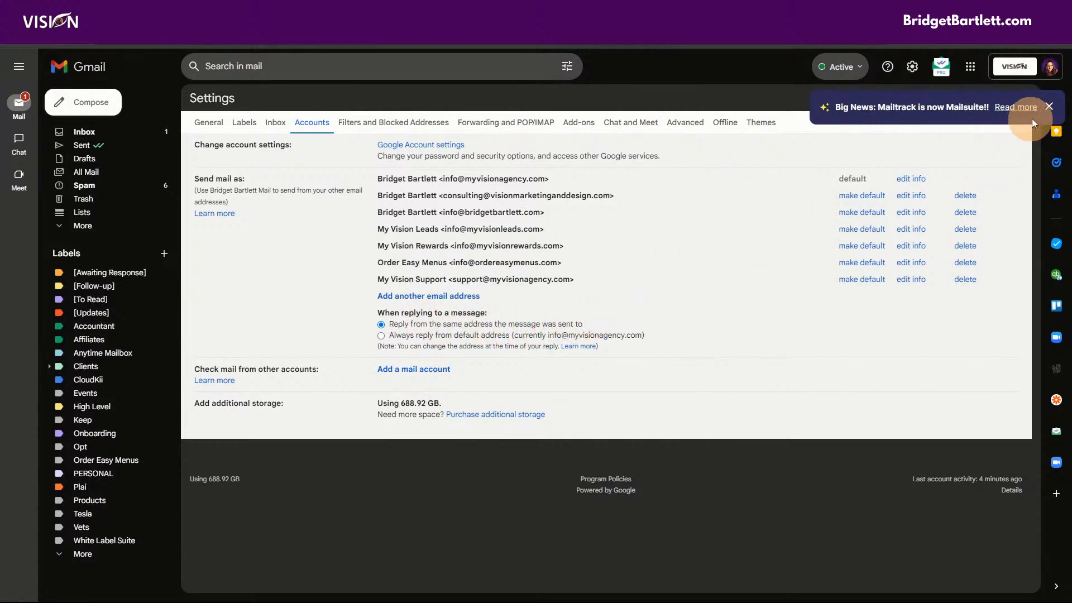
click(1049, 106)
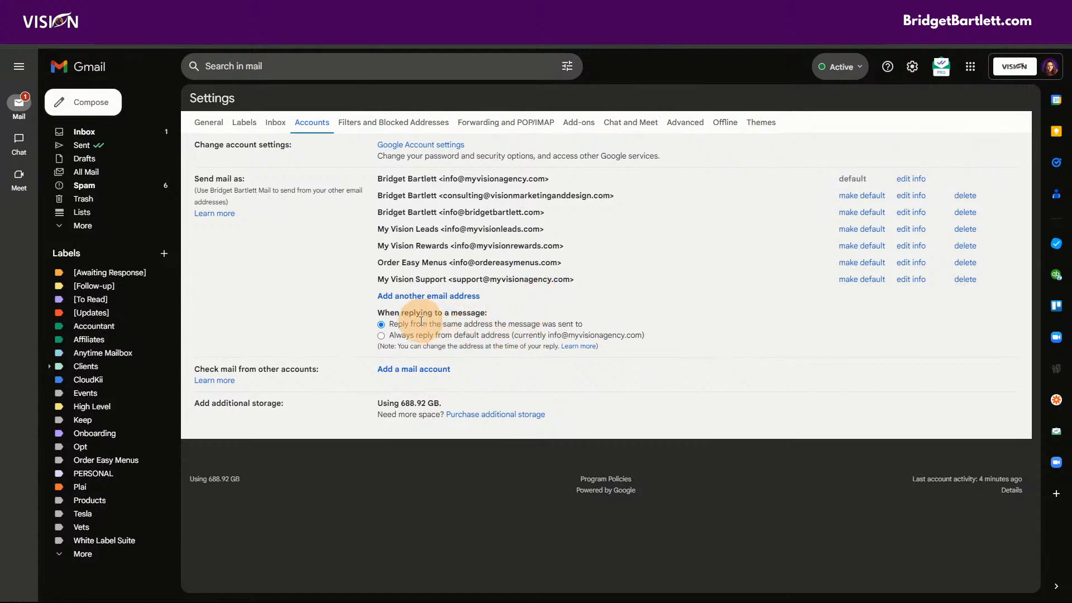
click(216, 123)
- Scroll to the Signature section to review the Order Easy Menus signature defaults
scroll(656, 350, down, 15)
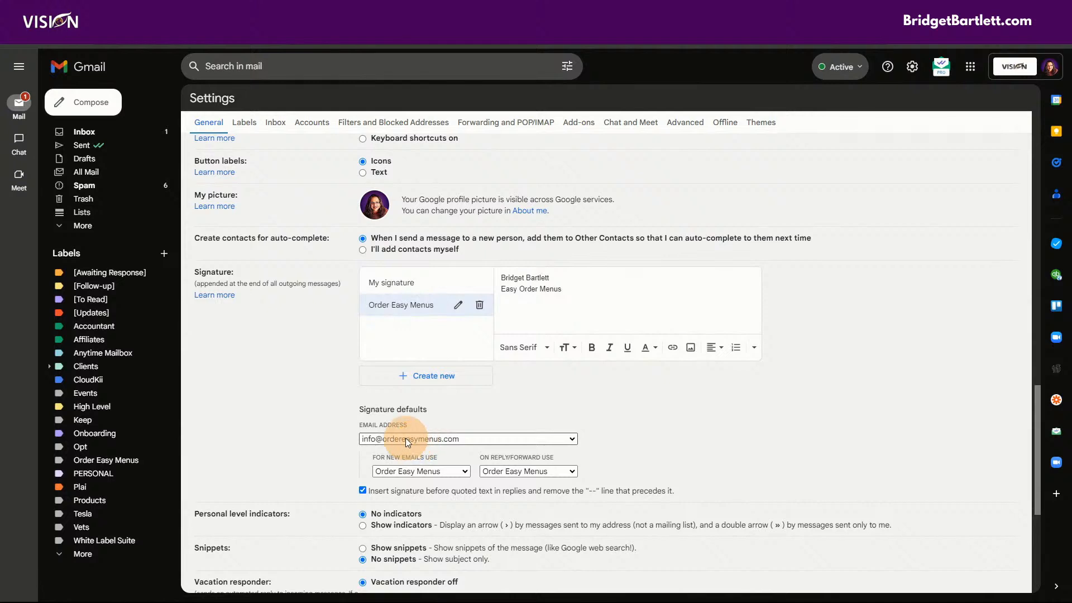
scroll(406, 414, down, 1)
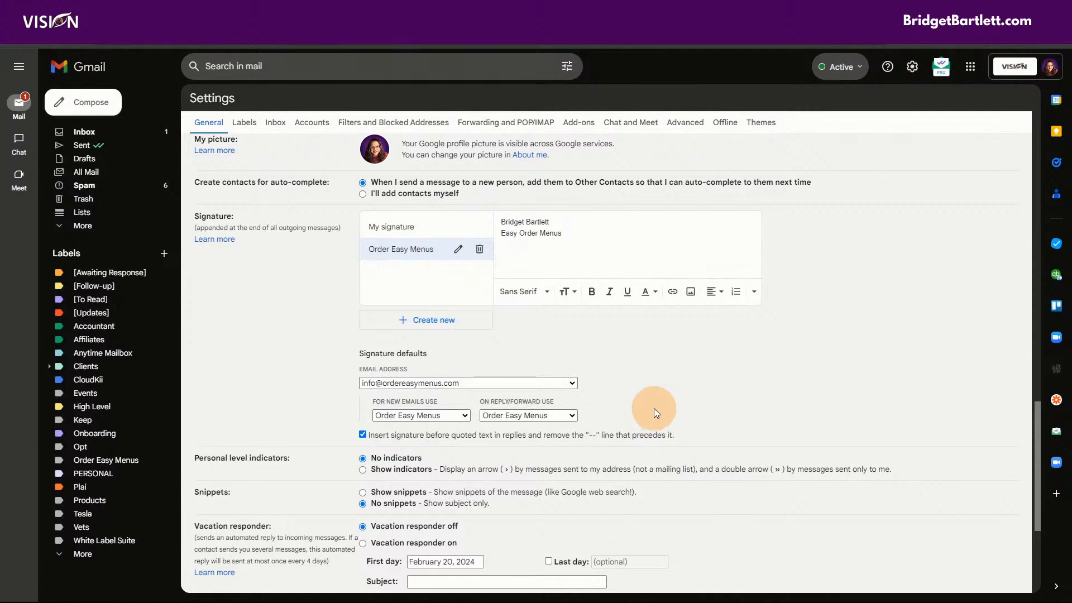
scroll(661, 420, up, 1)
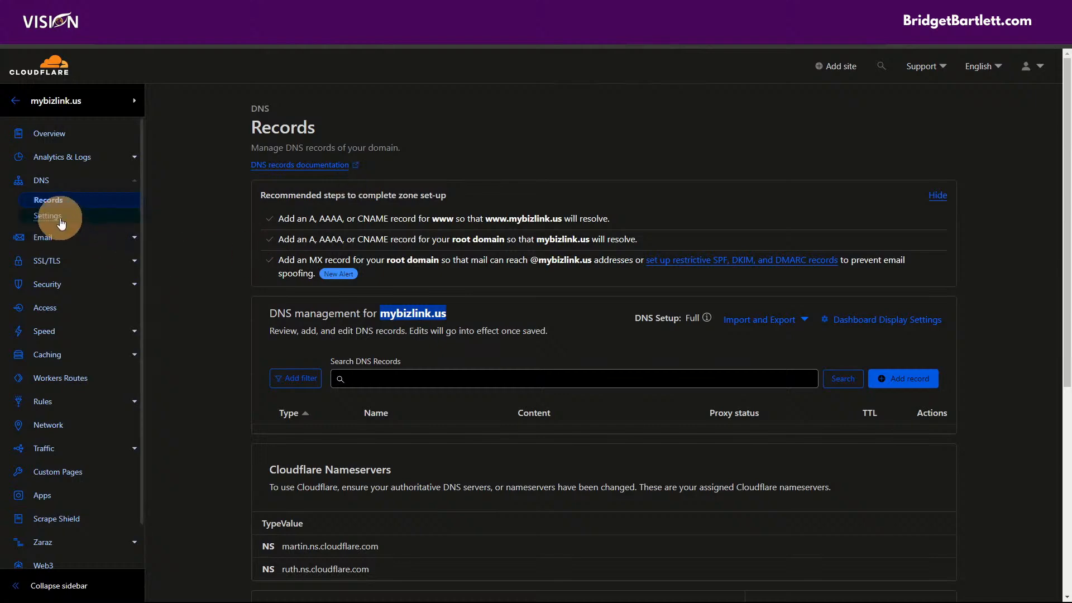
- Add the recommended v=DMARC1; p=none record for mybizlink.us from Cloudflare's DMARC Management
click(51, 238)
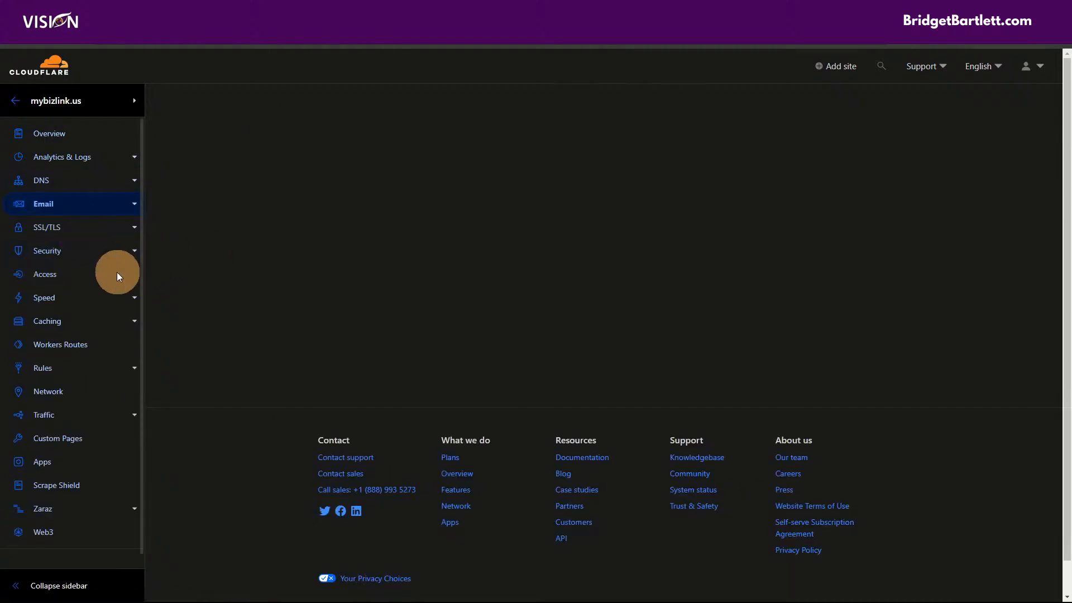
click(74, 239)
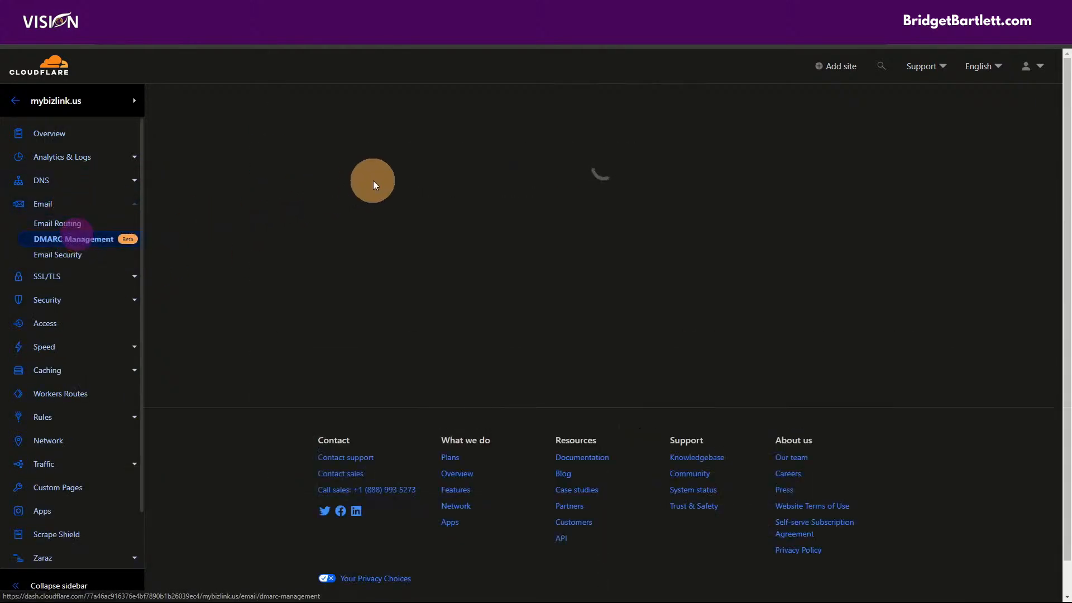
click(706, 202)
click(262, 398)
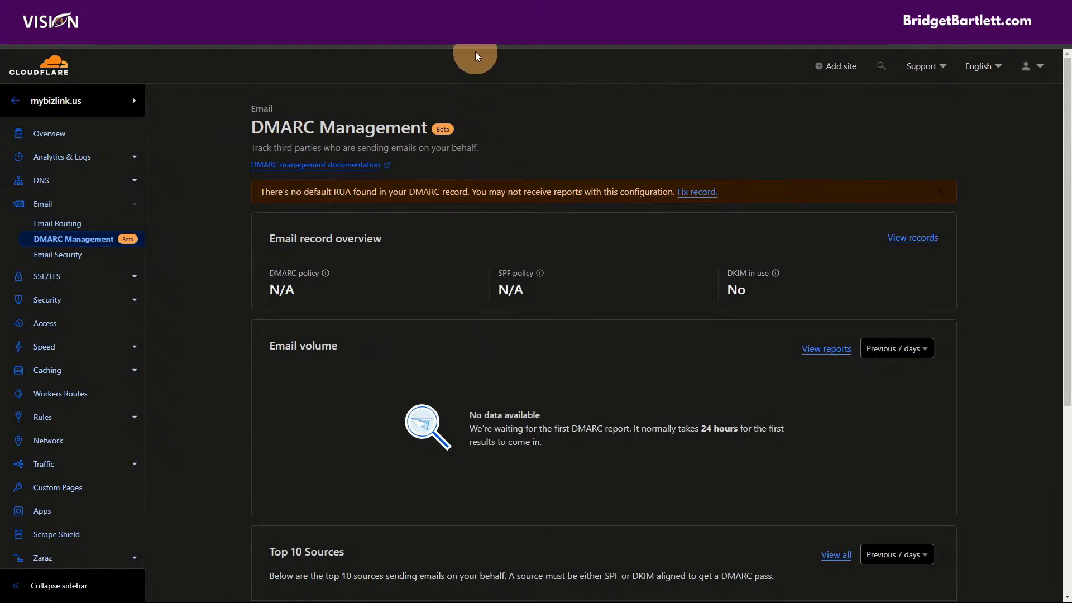
- Glance at the Google Admin and Gmail tabs, then open mybizlink.us DNS records in Cloudflare
click(475, 9)
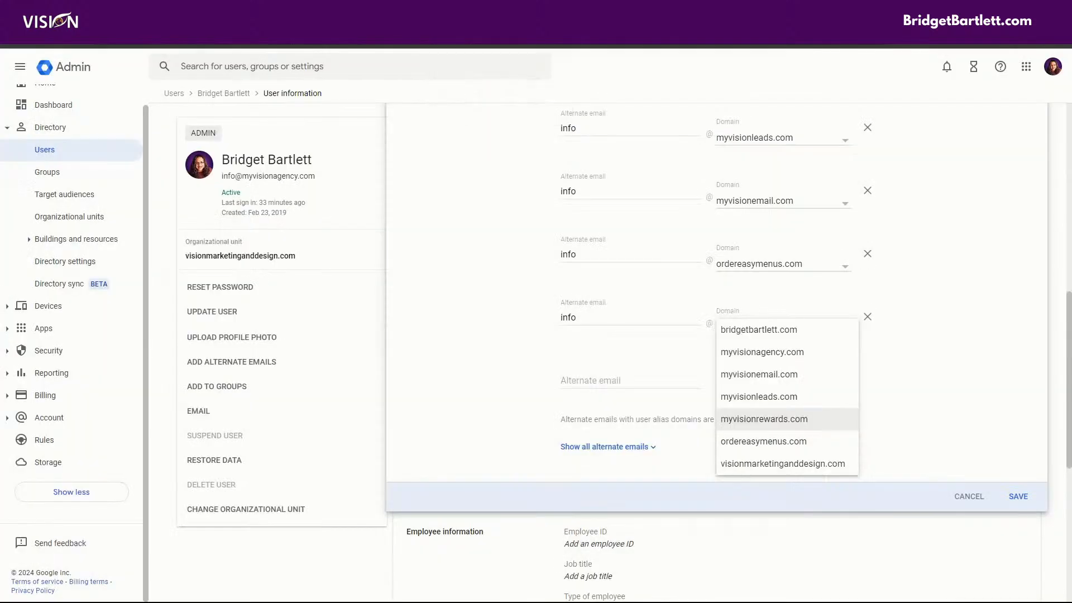
click(642, 9)
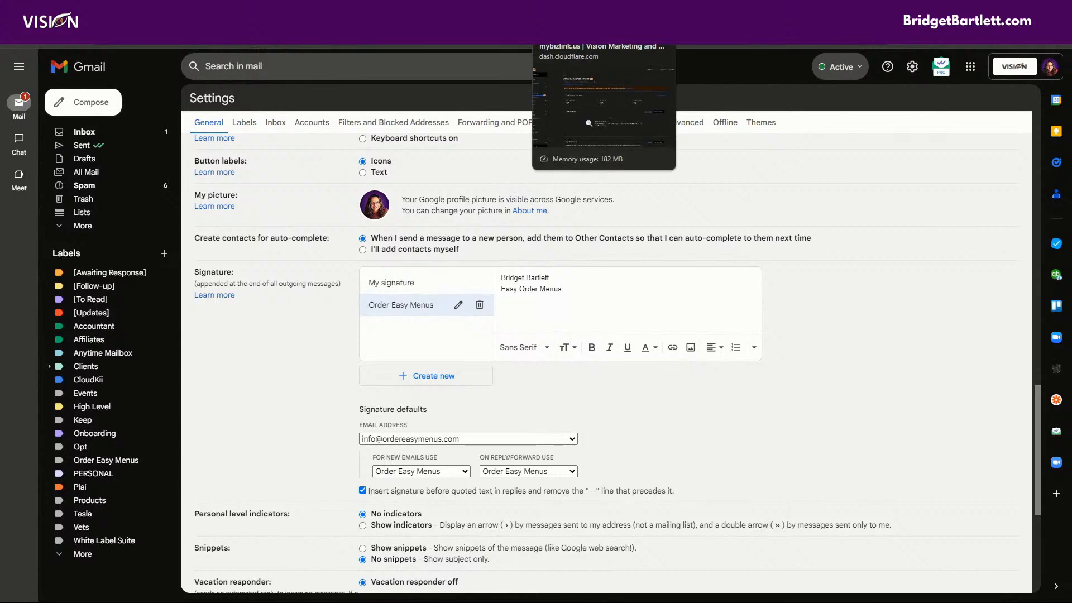
click(558, 9)
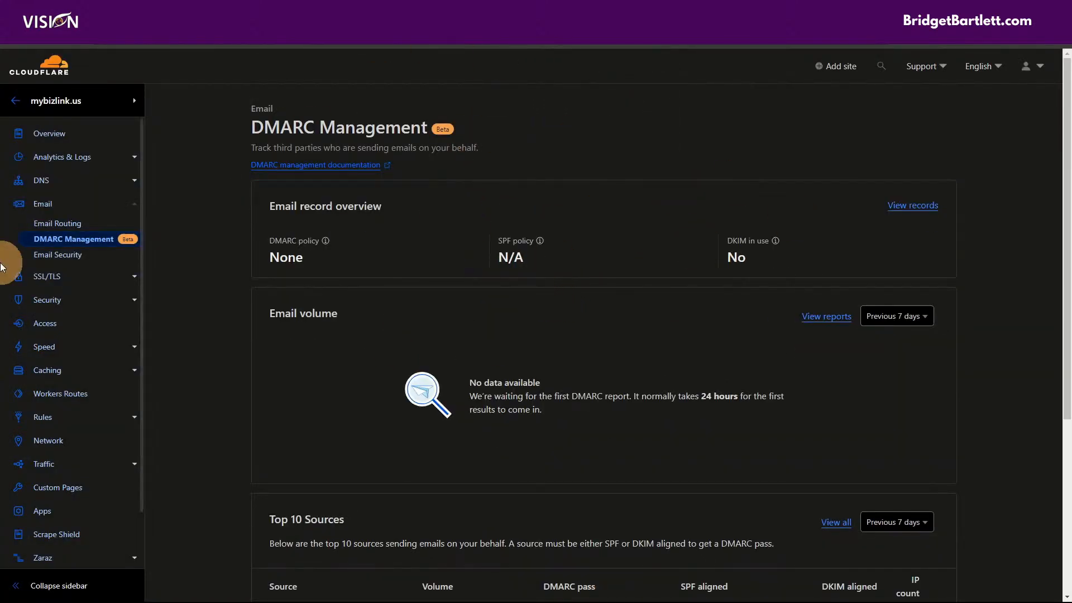
click(41, 178)
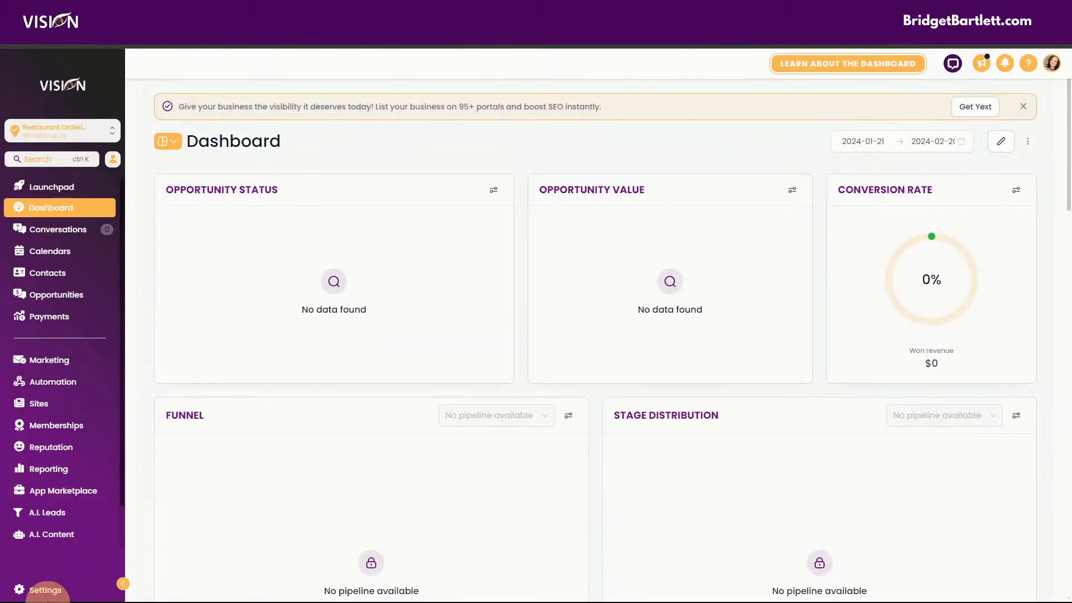
- Visit Email Services and Business Profile, then open the restaurant sub-account's empty My Staff page
mouse_move(42, 587)
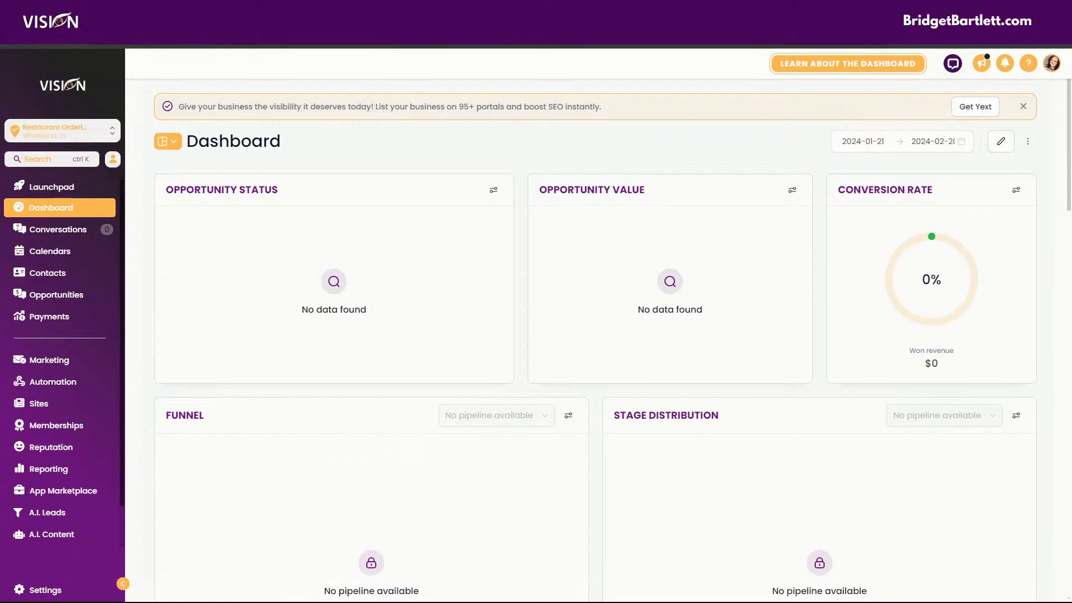
click(34, 587)
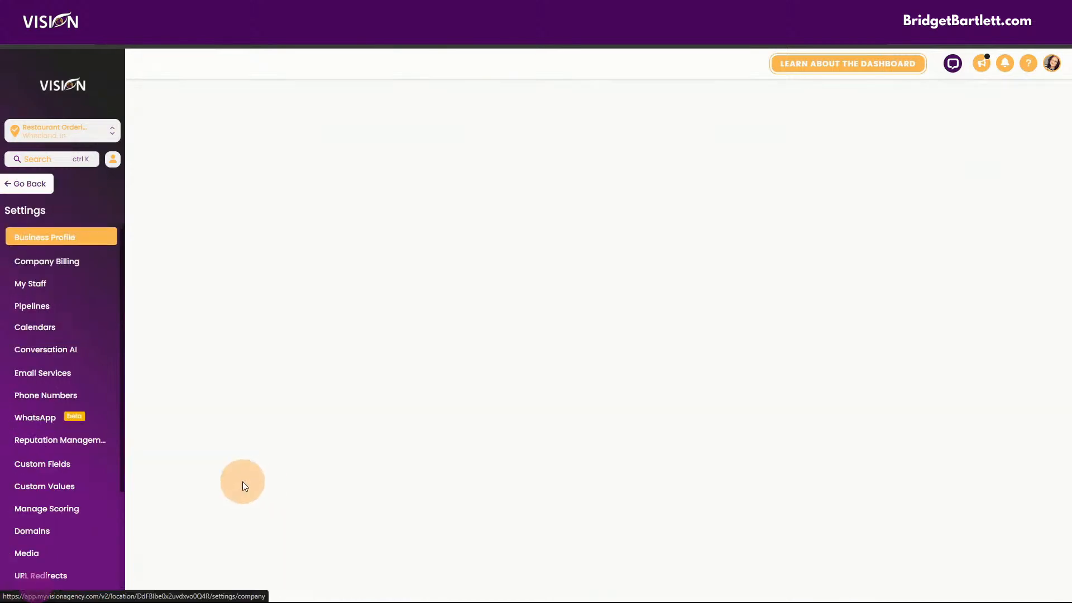
click(64, 372)
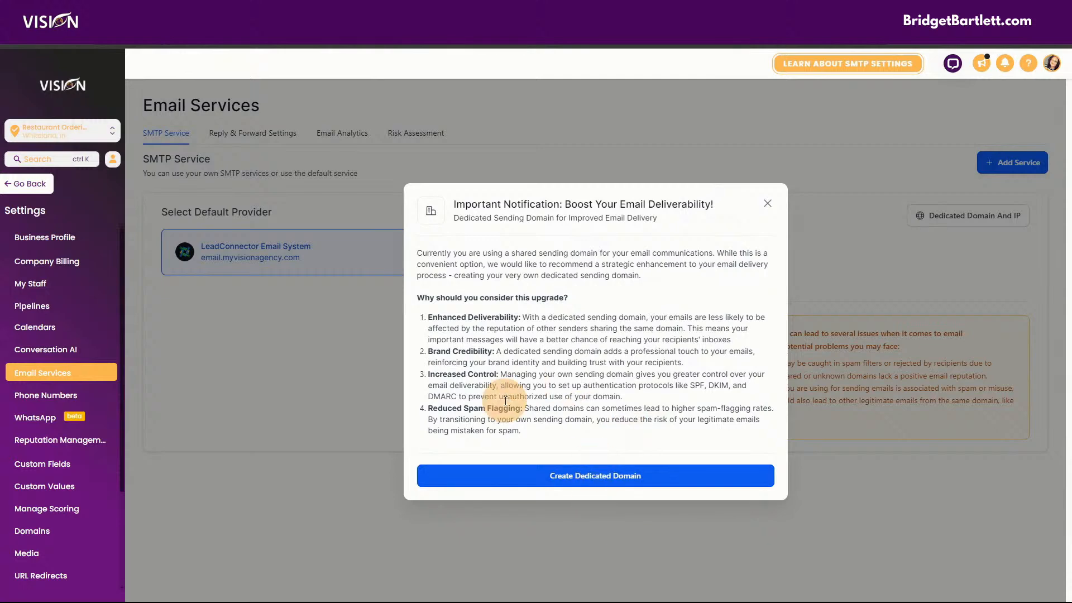
click(589, 480)
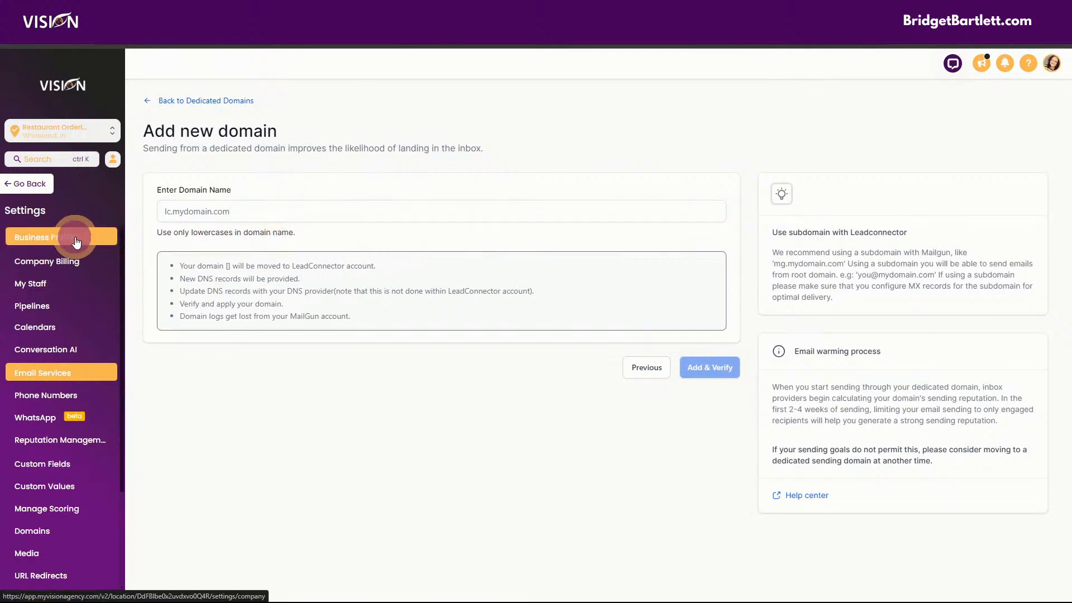
click(72, 235)
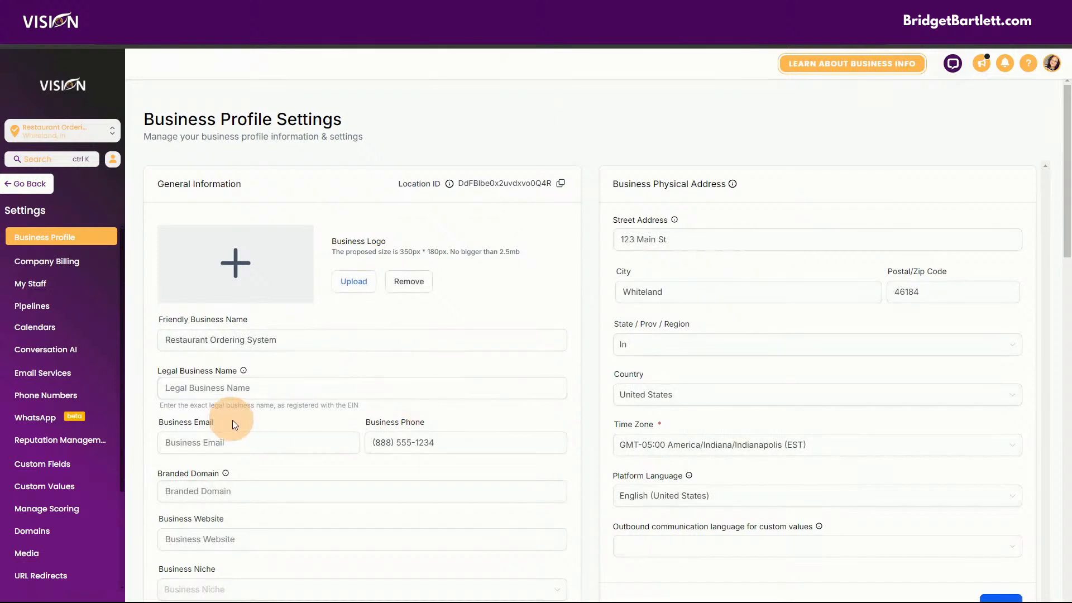
click(28, 283)
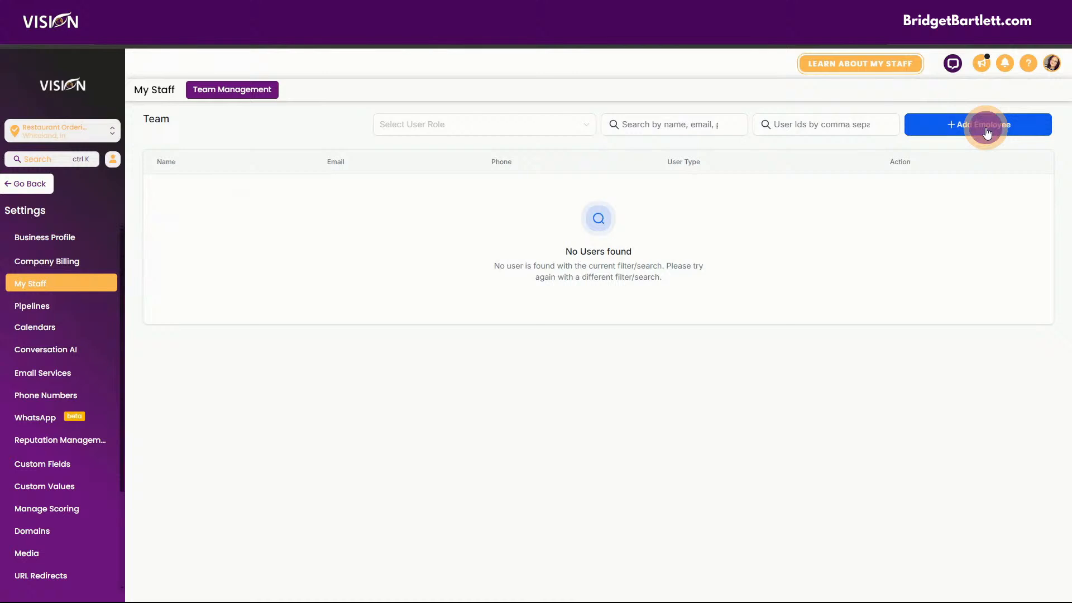
click(986, 129)
scroll(535, 328, down, 3)
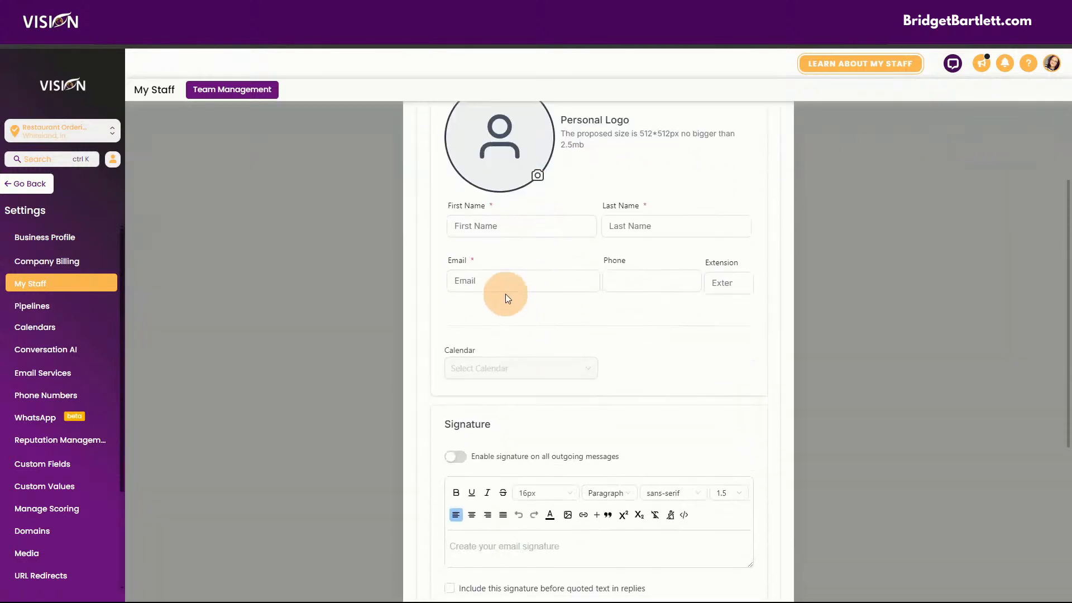
click(485, 226)
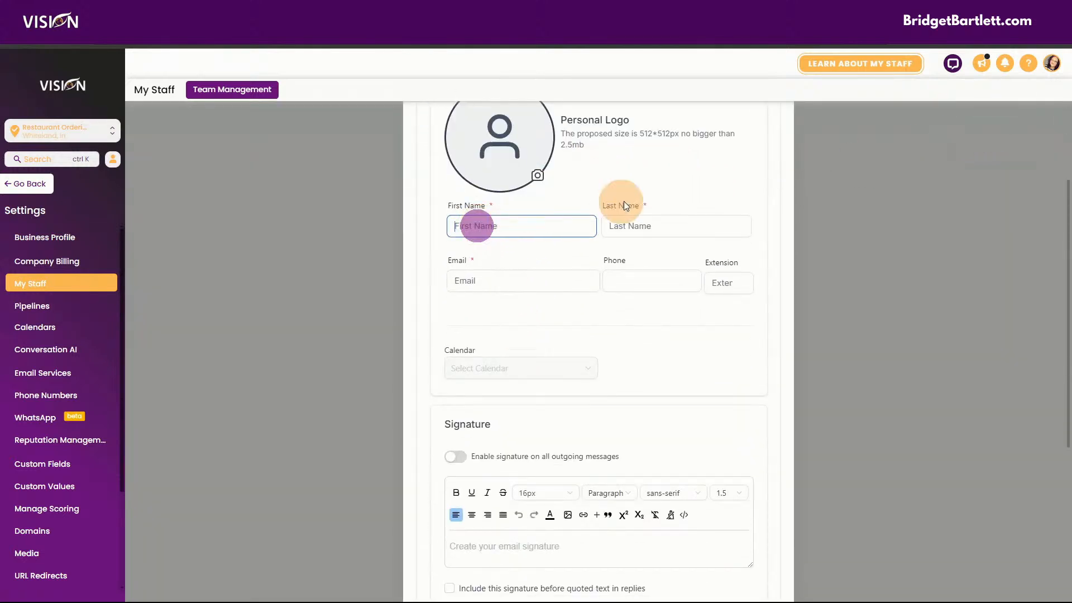
click(472, 280)
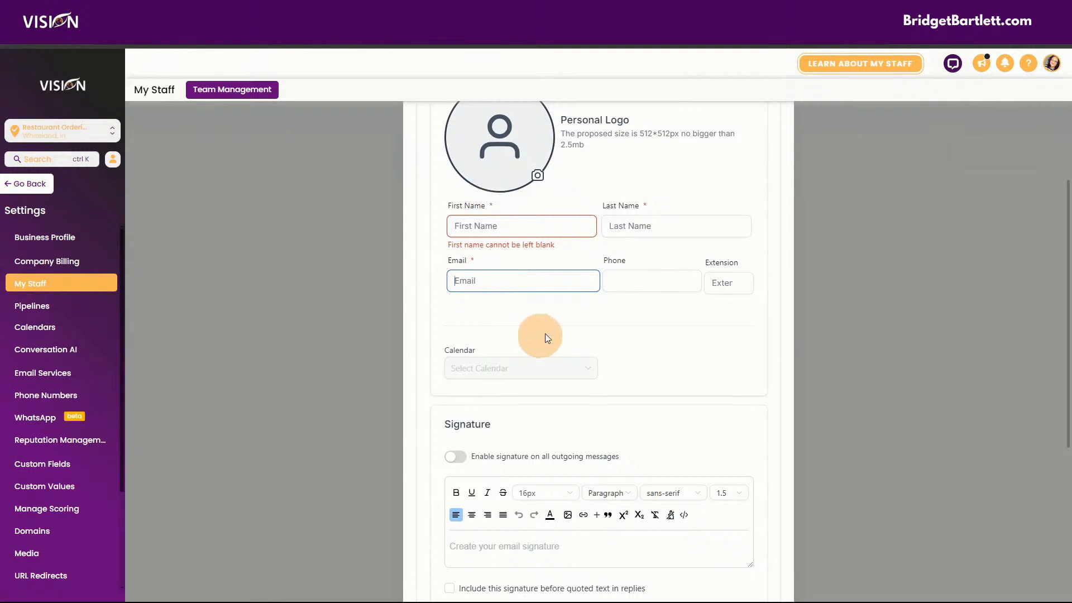
scroll(670, 347, down, 3)
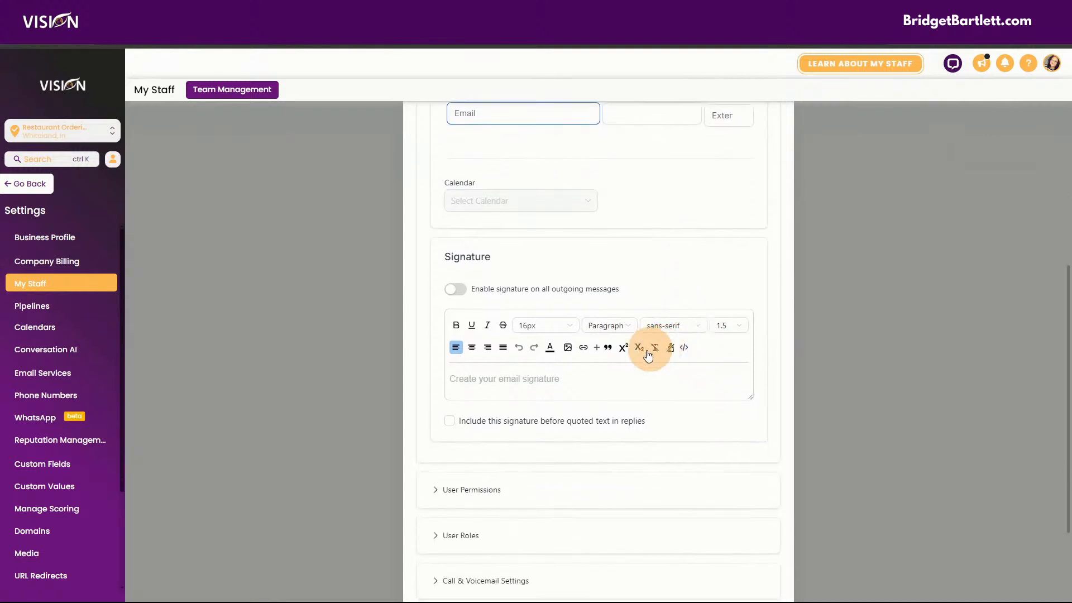
scroll(579, 296, down, 2)
click(495, 357)
scroll(618, 391, down, 5)
click(467, 400)
scroll(595, 391, down, 2)
click(487, 450)
scroll(612, 418, down, 6)
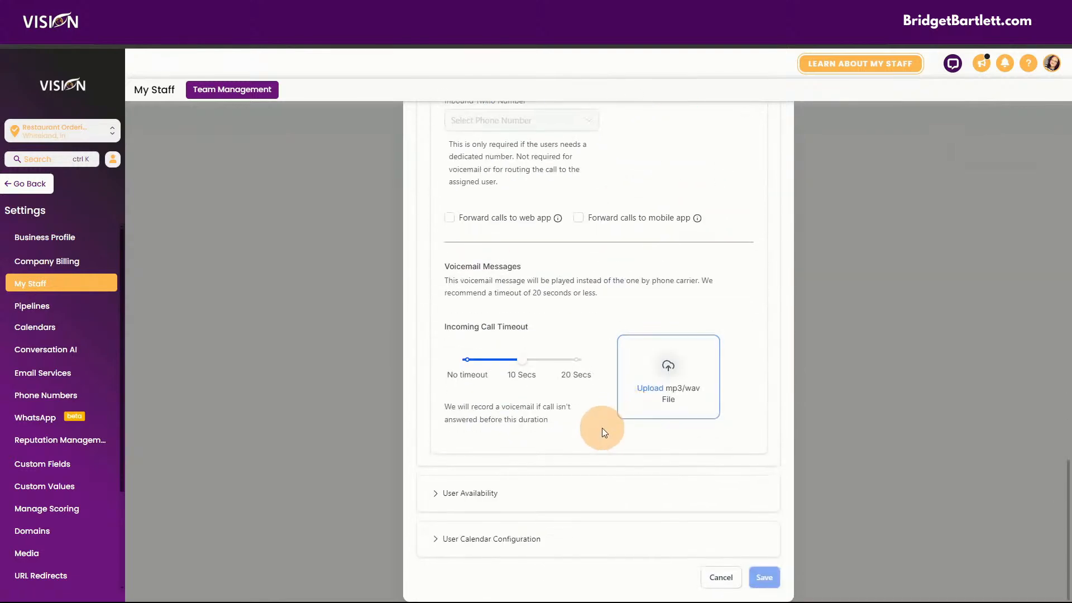
click(499, 500)
scroll(623, 441, down, 8)
scroll(725, 333, up, 20)
scroll(725, 333, up, 8)
click(769, 124)
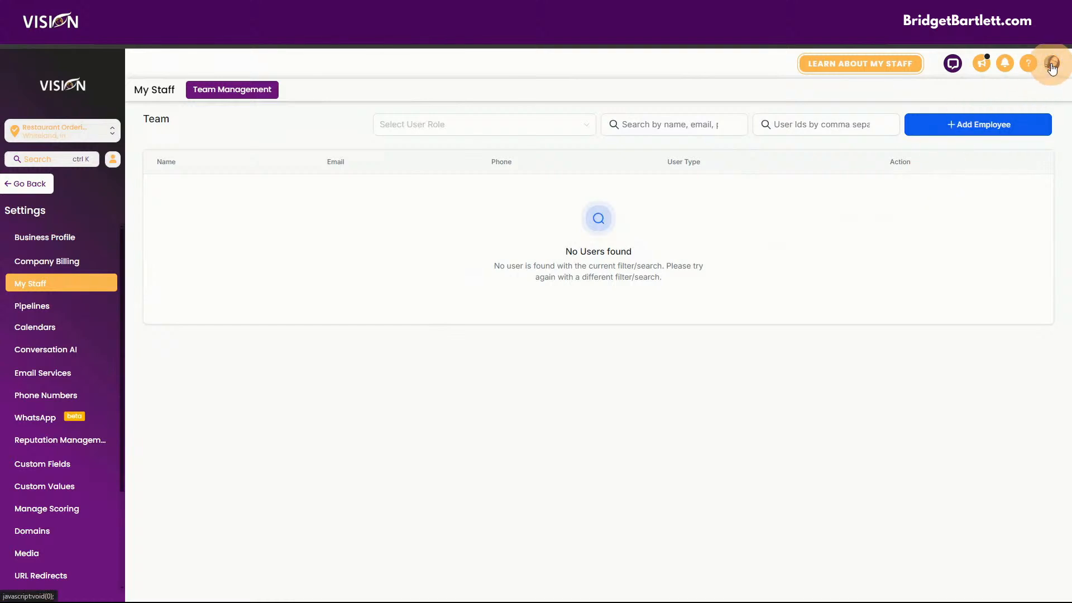
- Open the profile menu, then go to Email Services in Vision's settings
click(1053, 66)
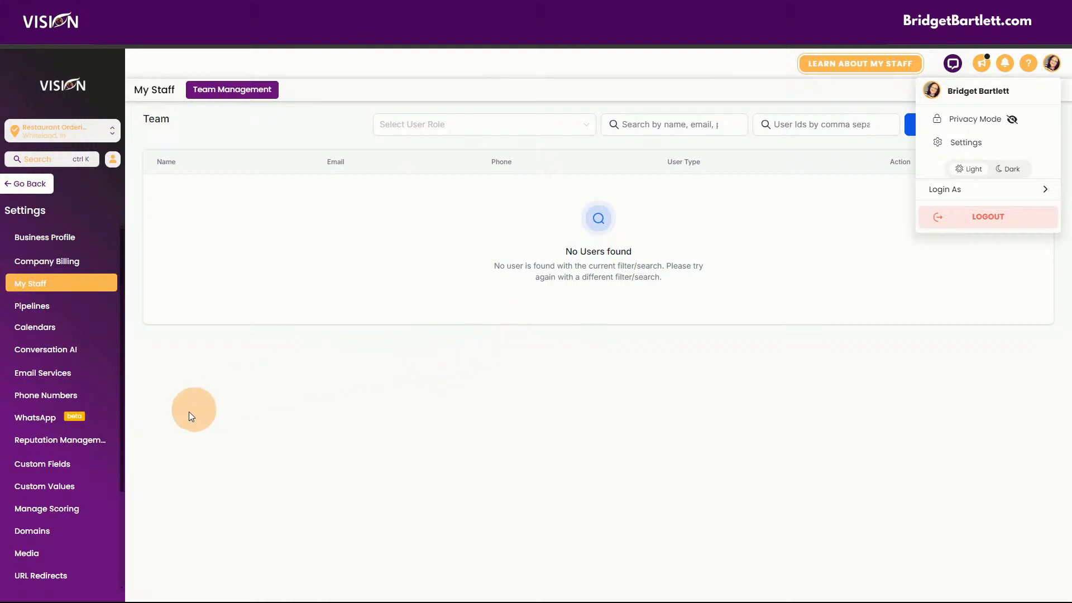
click(59, 373)
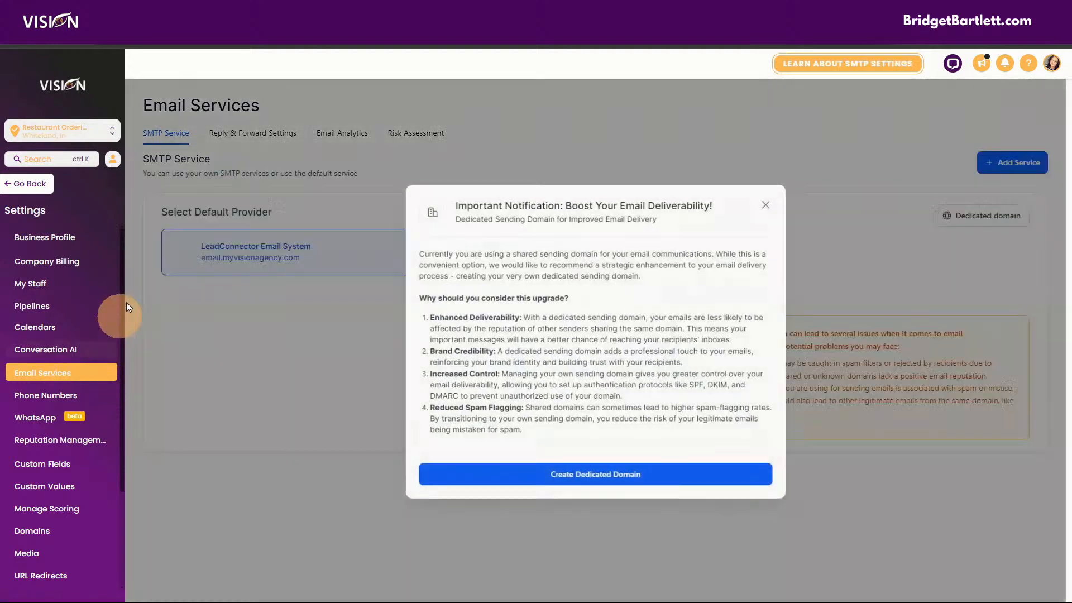
- Add email.mybizlink.us as the dedicated sending domain and authorize Cloudflare to create its records
click(564, 474)
click(311, 211)
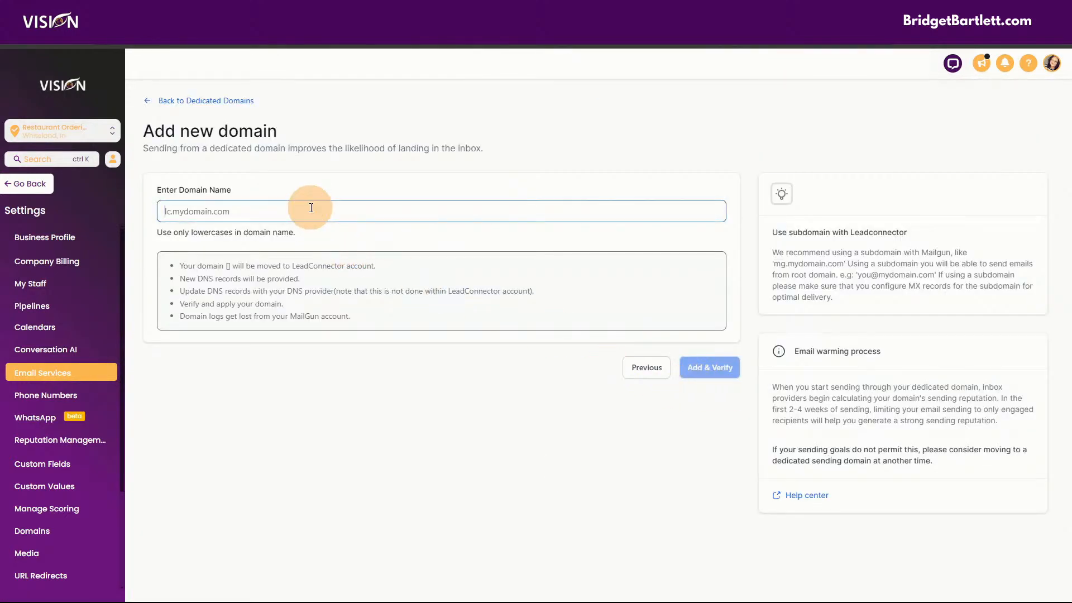
text(em)
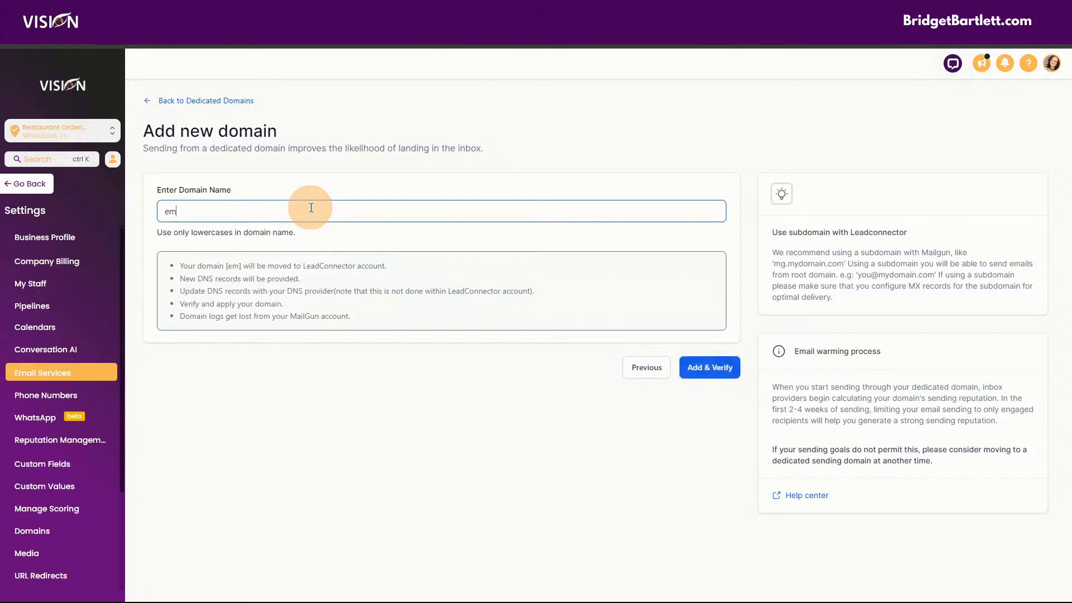
text(ail.mybizlink.us)
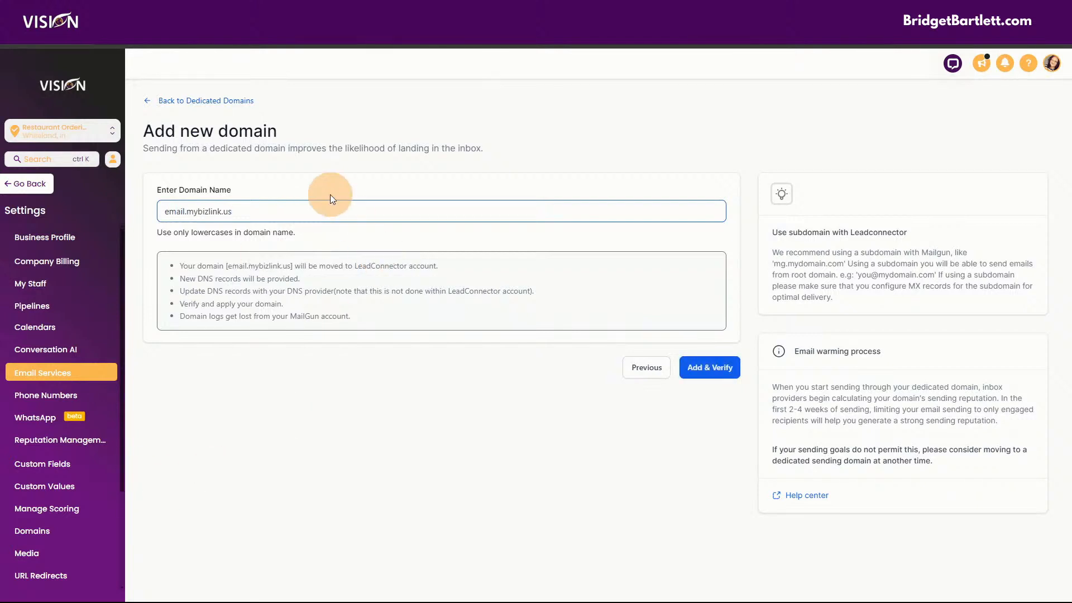
click(702, 373)
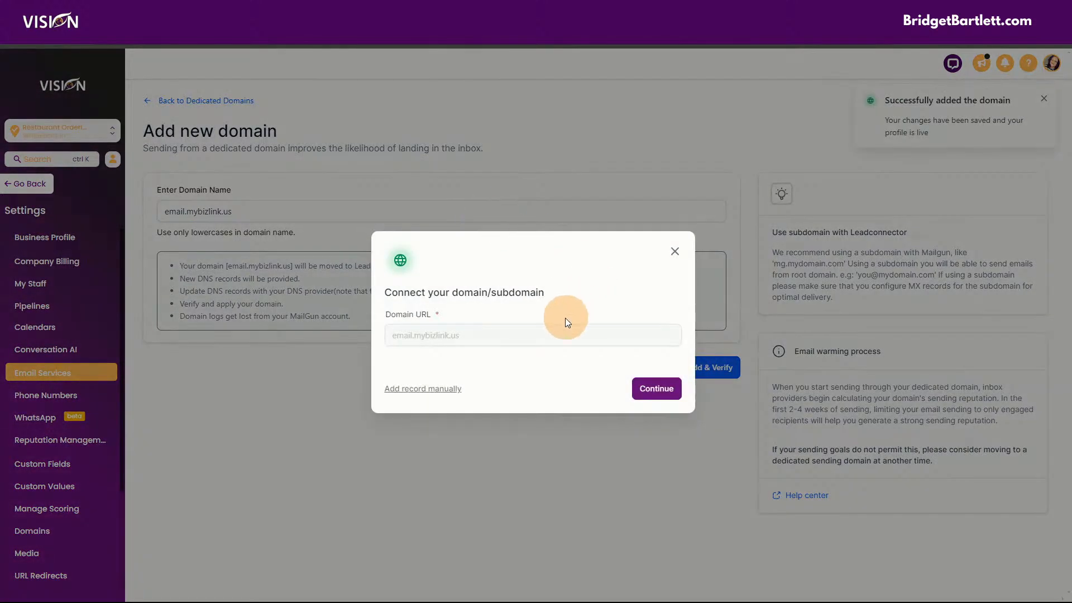
click(657, 391)
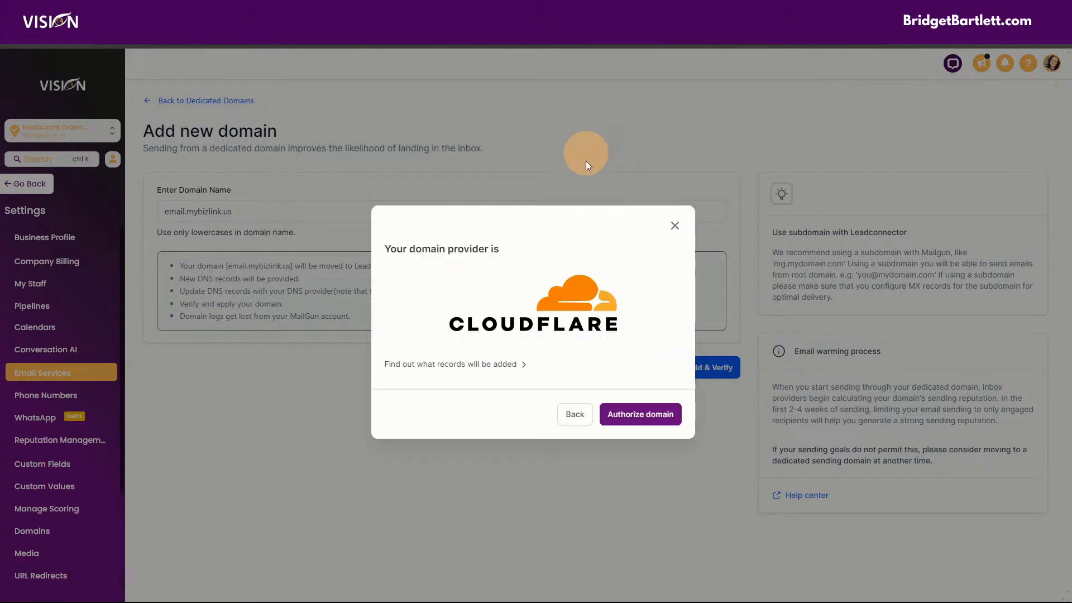
click(633, 403)
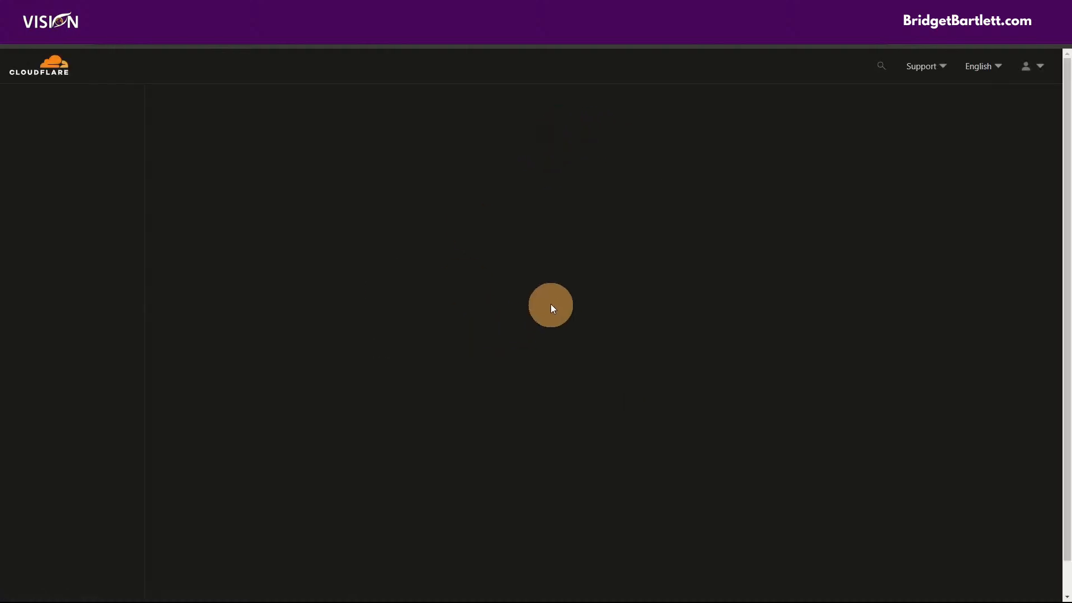
- Approve the Cloudflare DNS changes and re-verify until all five email.mybizlink.us records show Verified
click(403, 574)
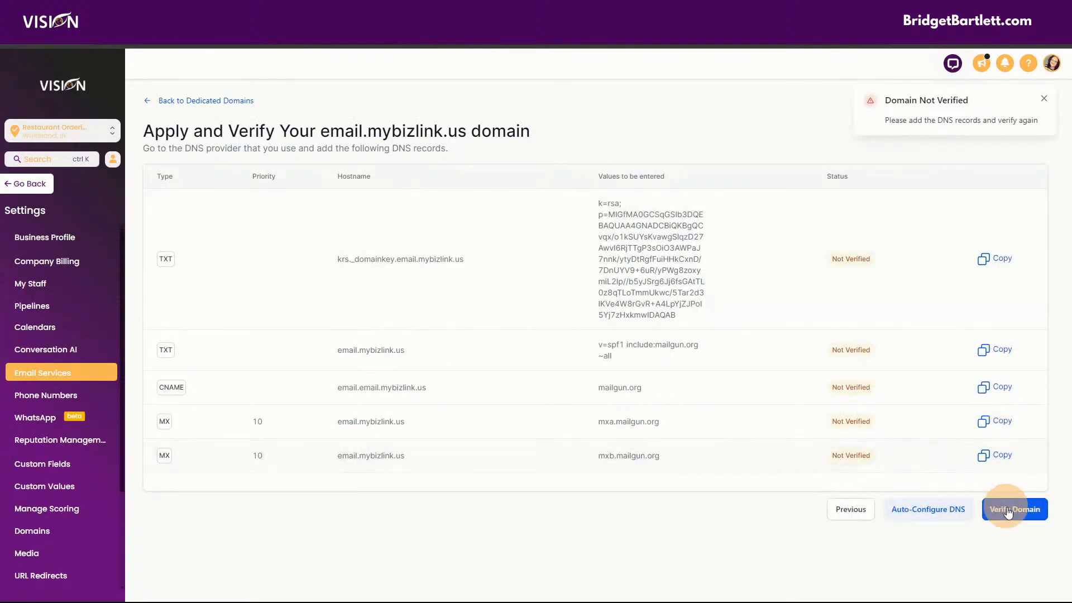
click(1003, 508)
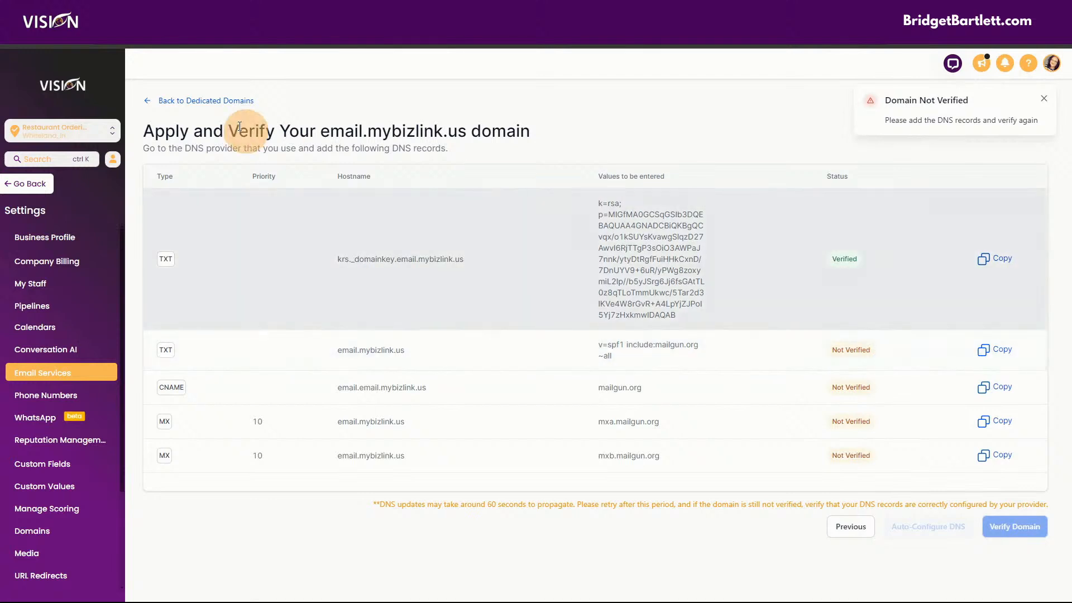
click(175, 103)
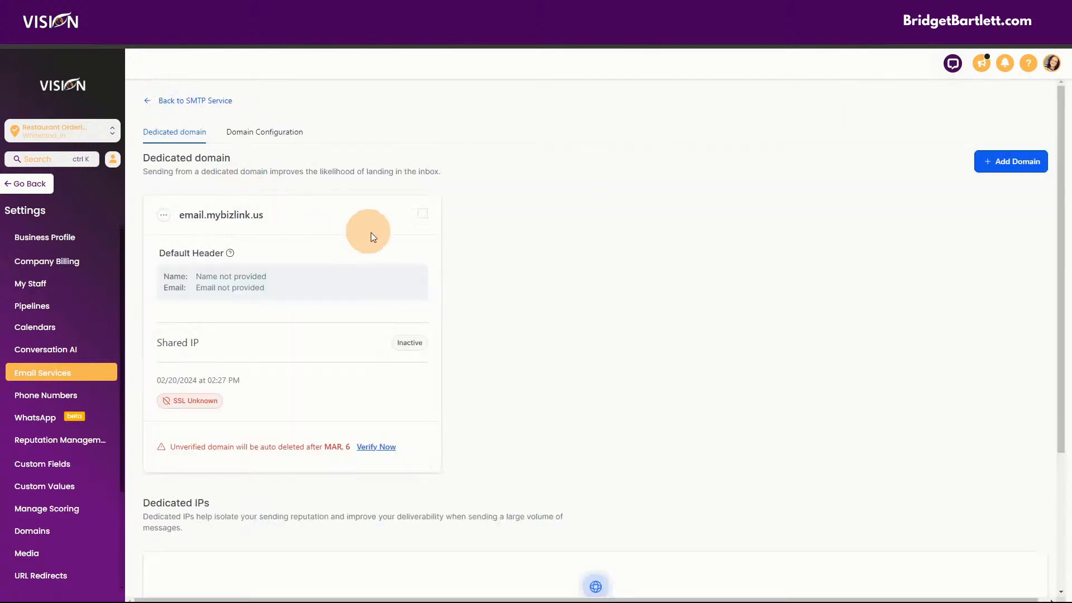
click(391, 446)
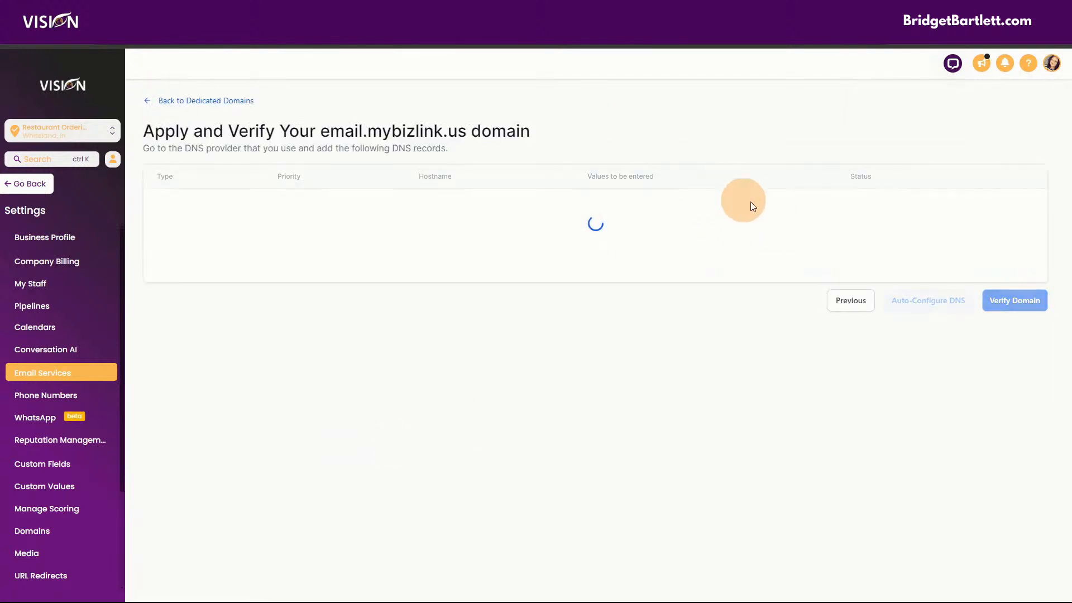
click(1018, 526)
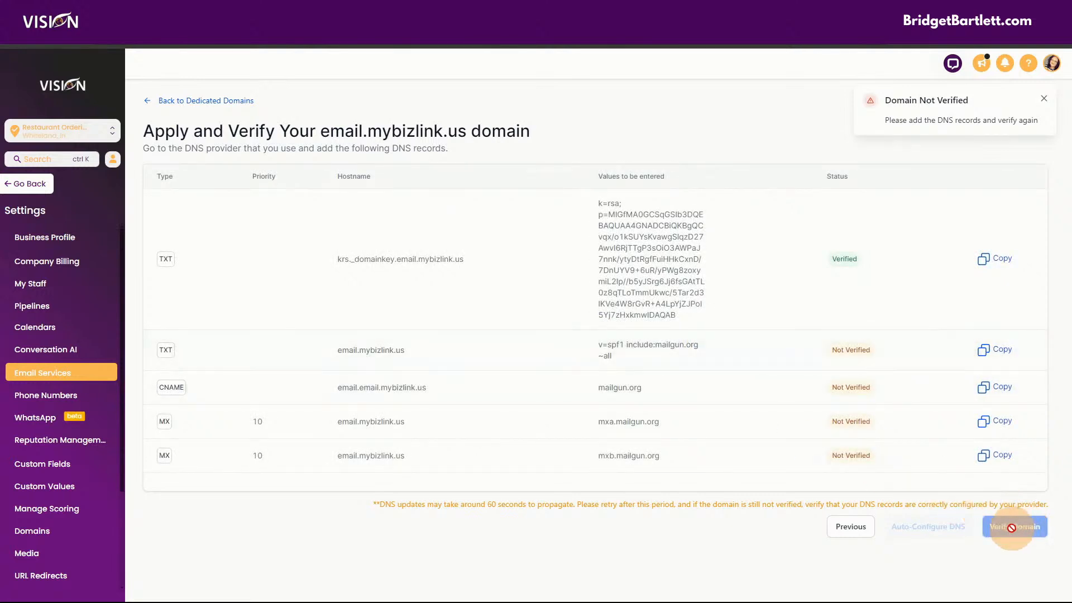
click(48, 34)
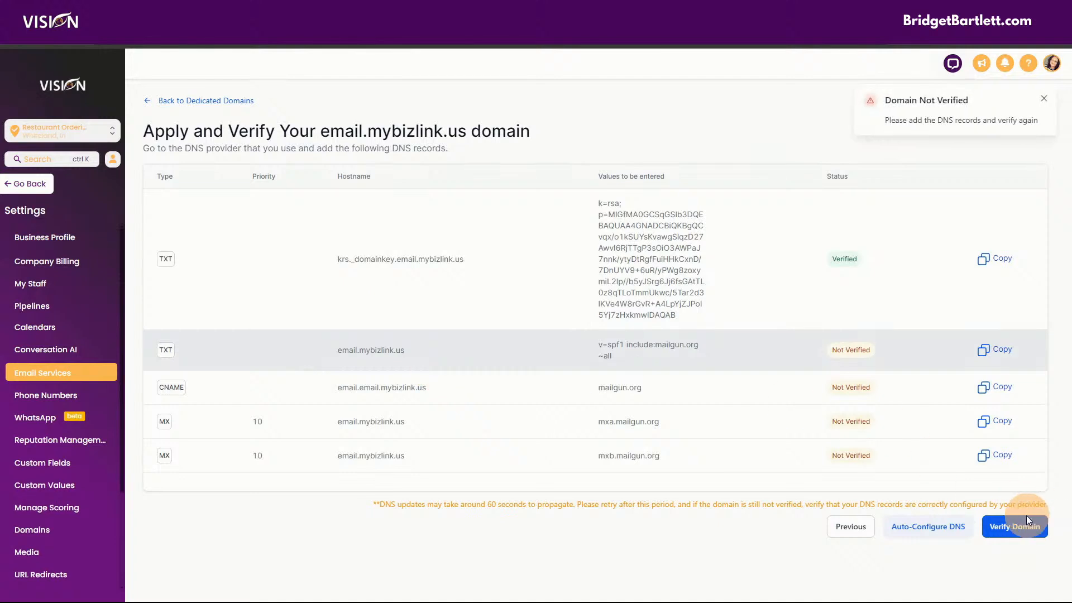
click(1035, 520)
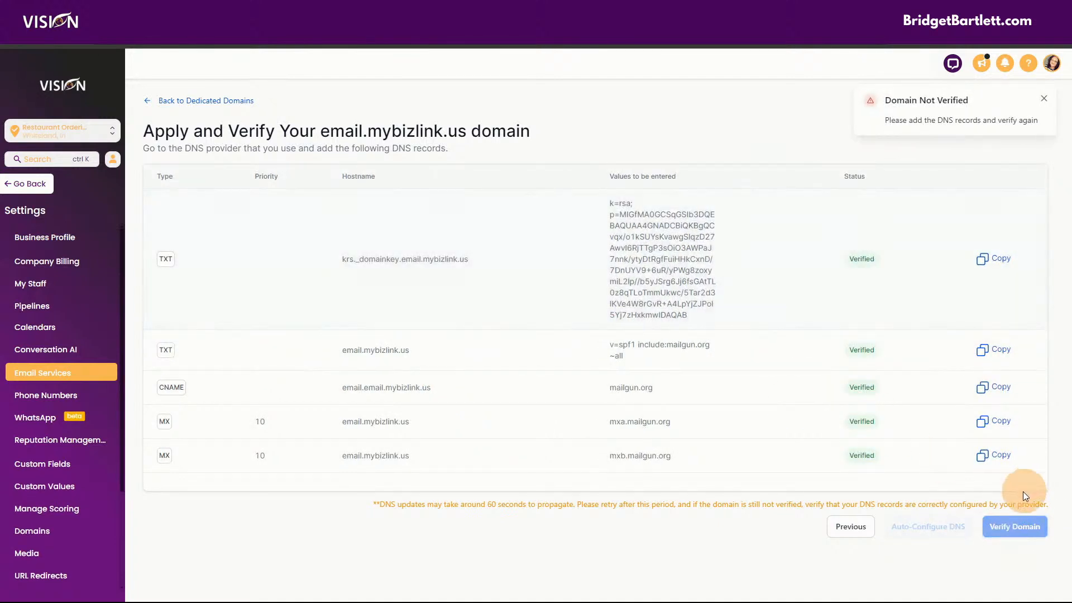
click(259, 101)
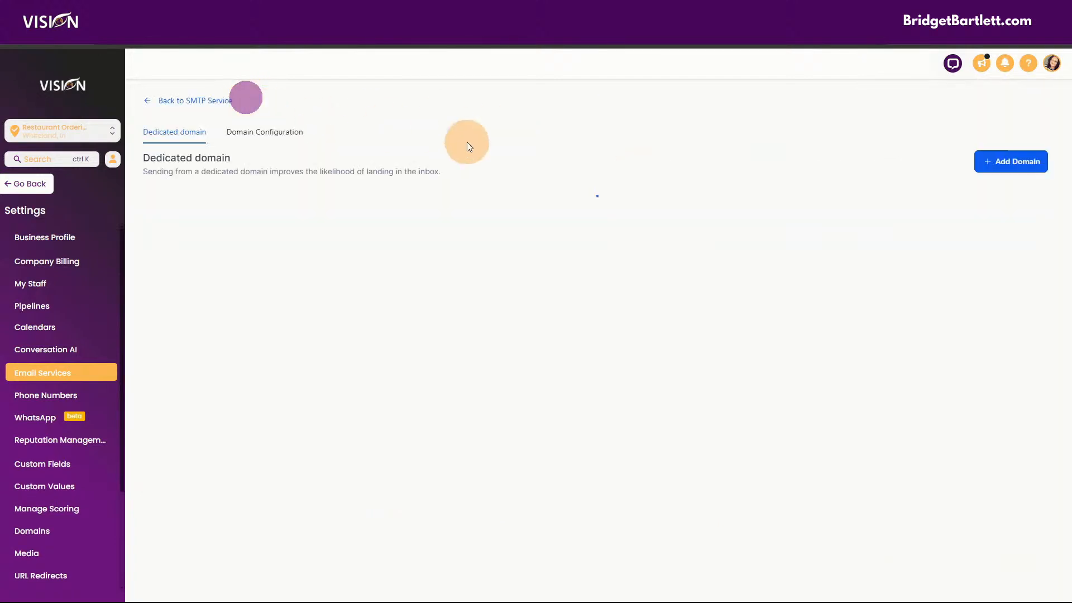
click(375, 447)
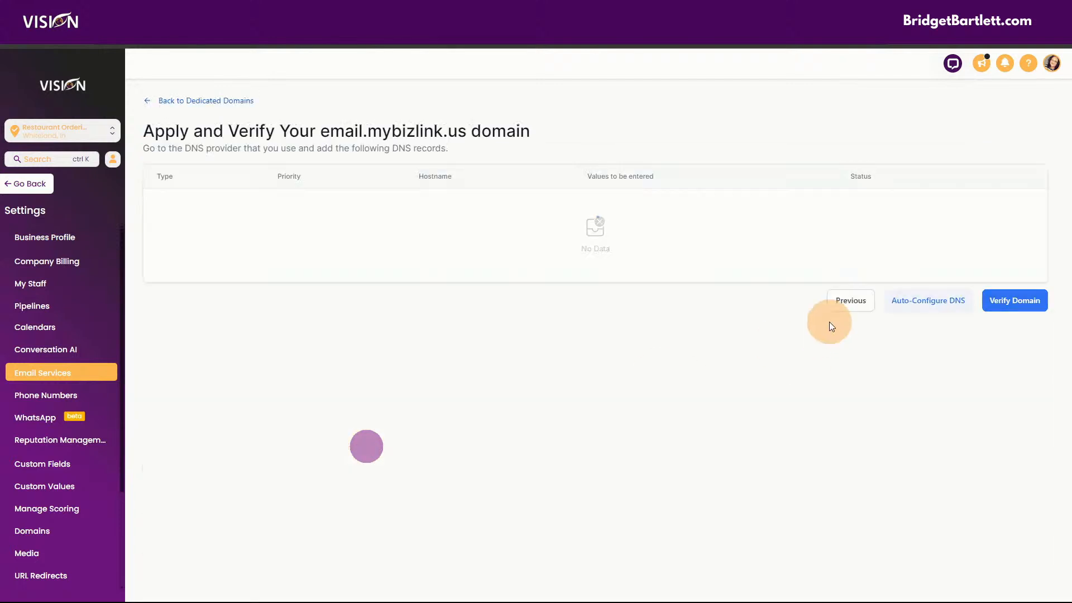
click(1025, 507)
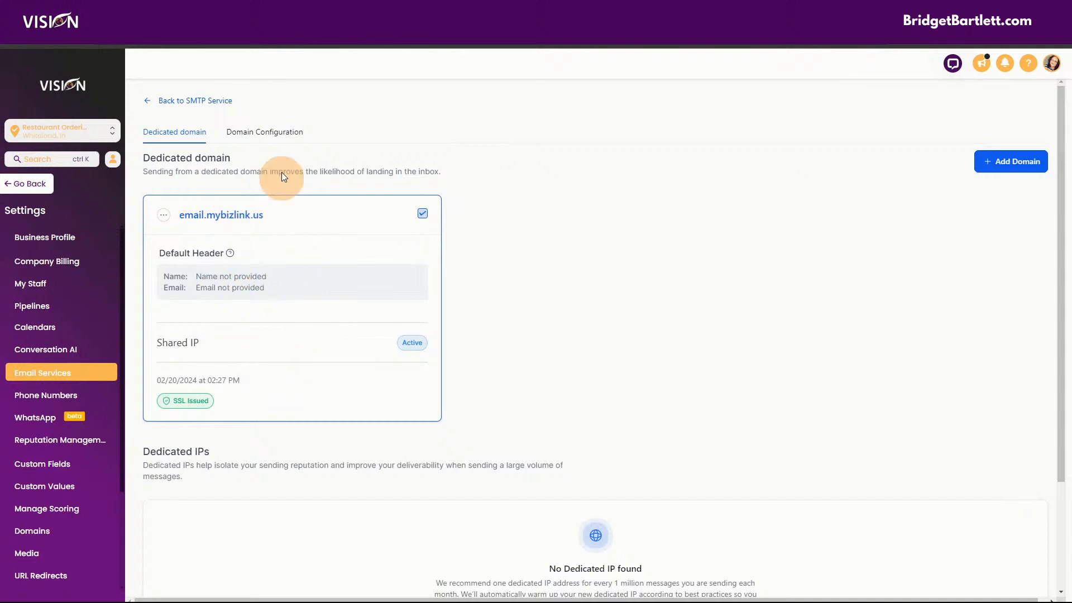
- Review Domain Configuration, finding no One-One Conversation Domain options, then switch to the checklist sheet
click(271, 132)
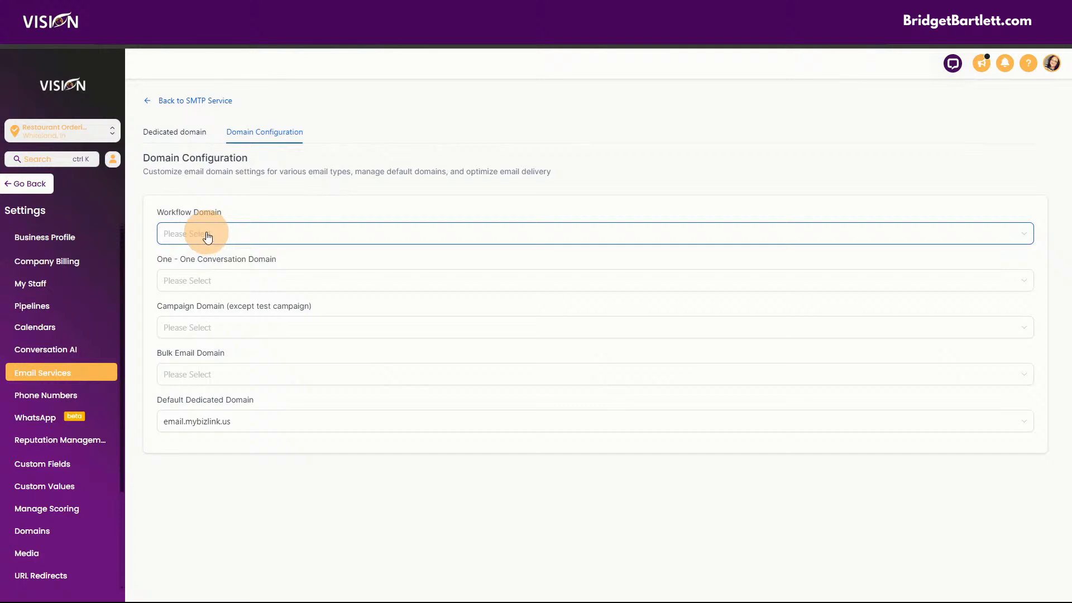
click(201, 282)
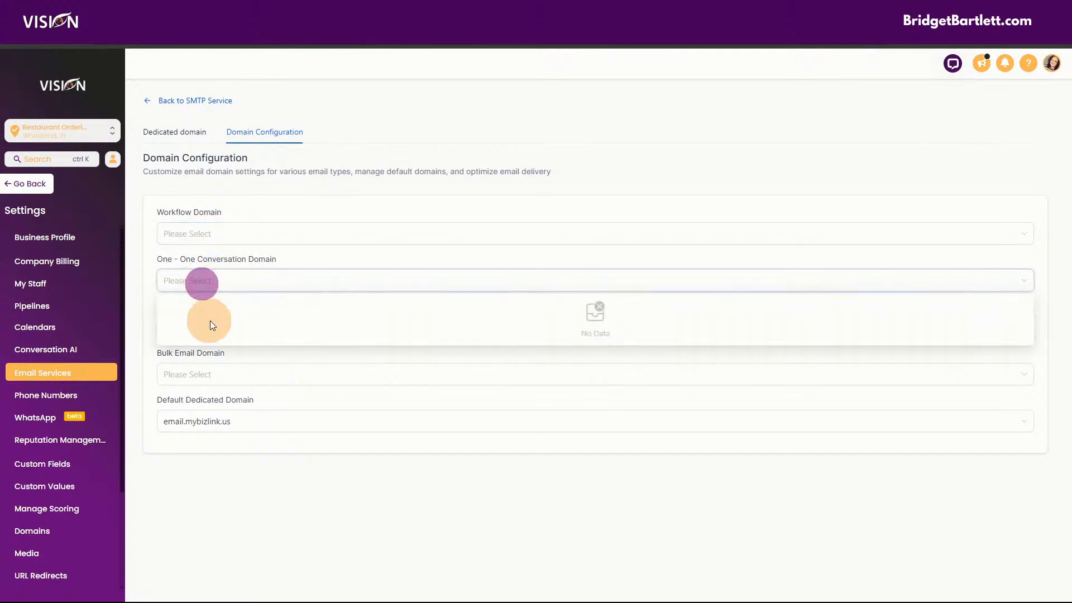
click(275, 208)
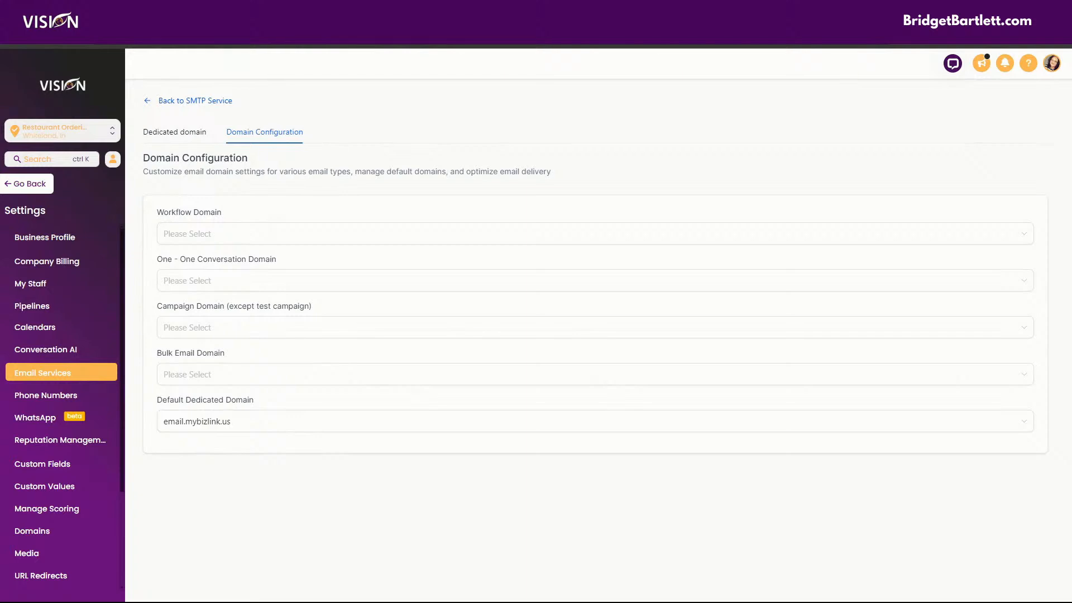
key(ctrl+Tab)
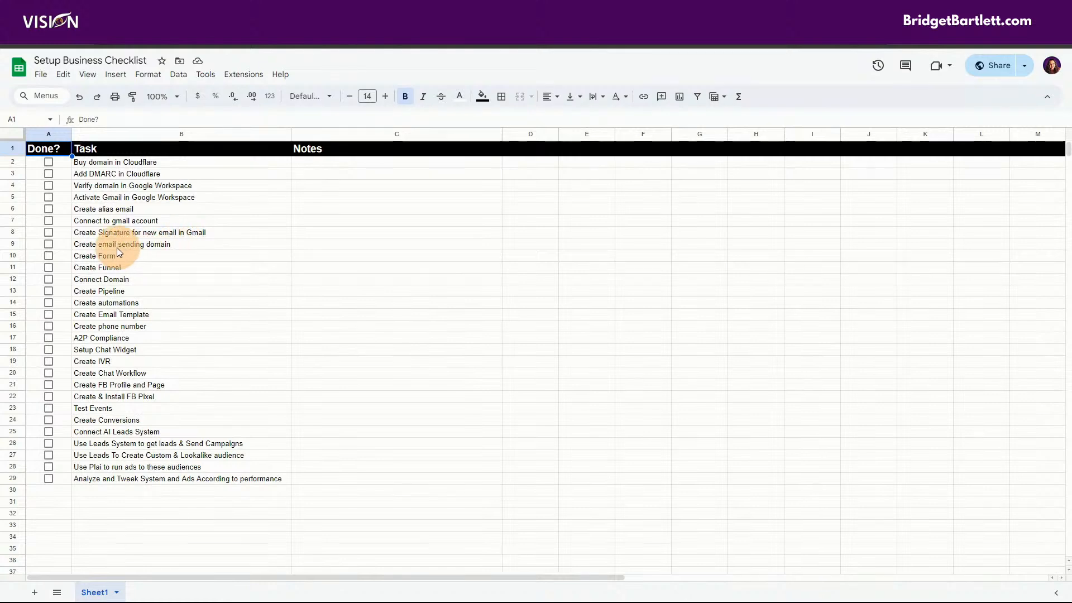
- Select row 10 (Create Form) in the checklist without changing anything
click(12, 253)
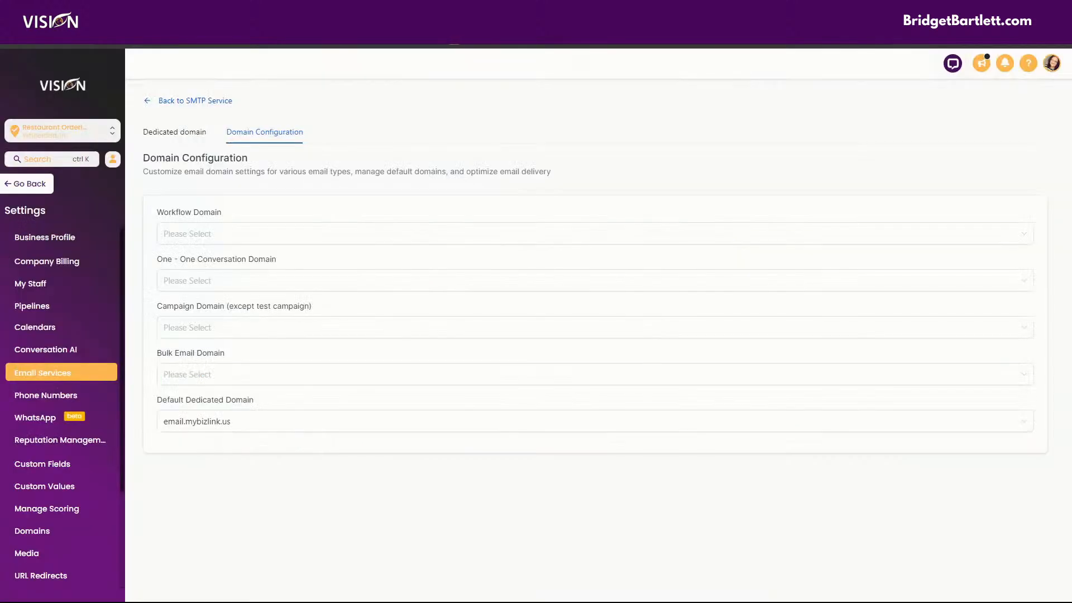
- In the sub-account's Domains settings, add mybizlink.us with www and continue to provider detection
click(32, 187)
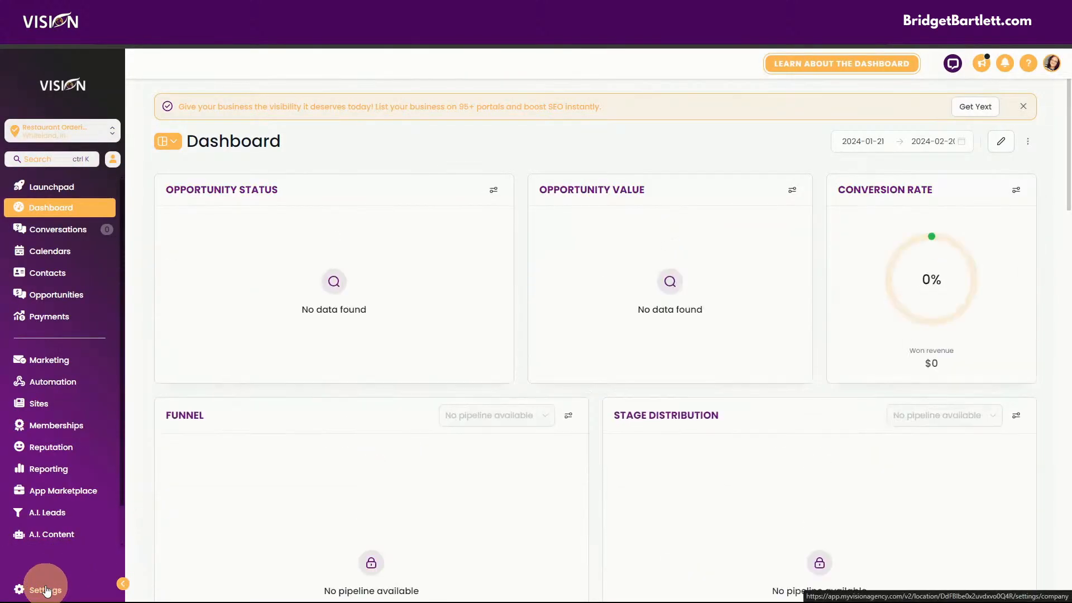
click(48, 596)
scroll(50, 483, down, 3)
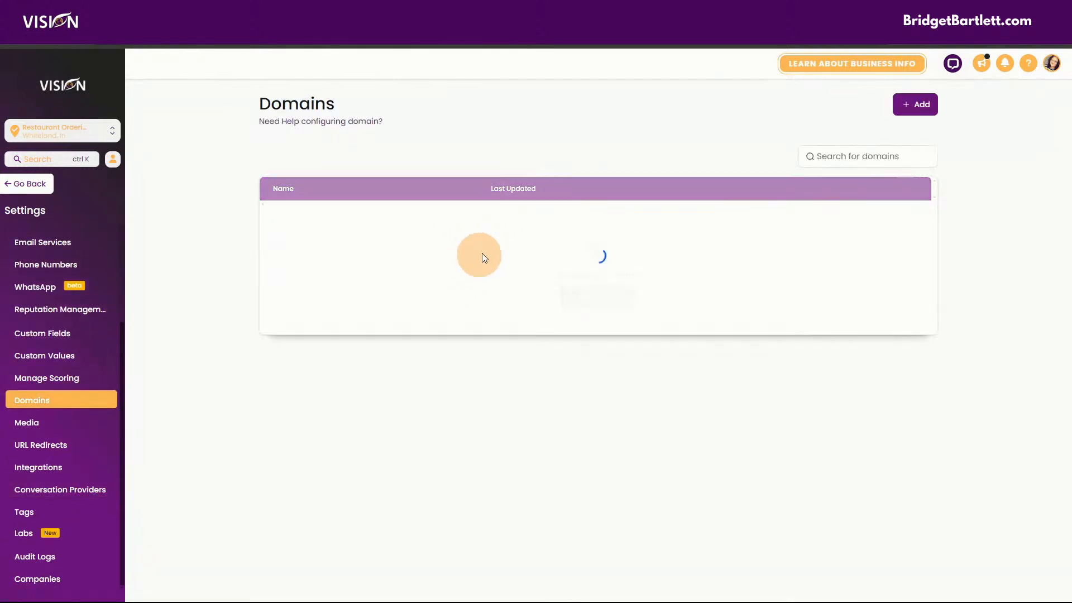
click(586, 296)
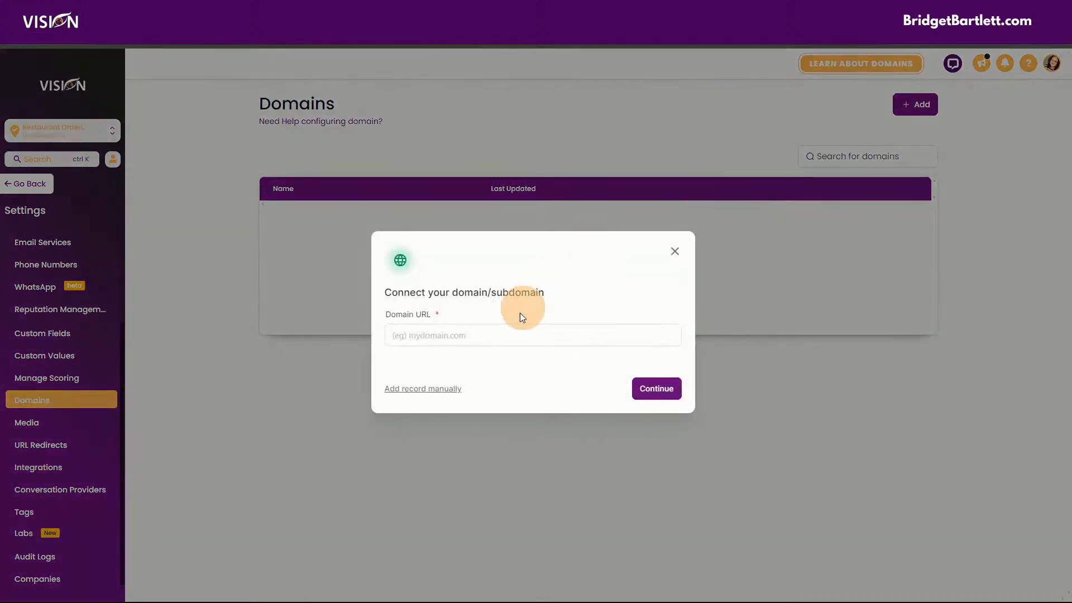
click(493, 338)
text(mybizlink.us)
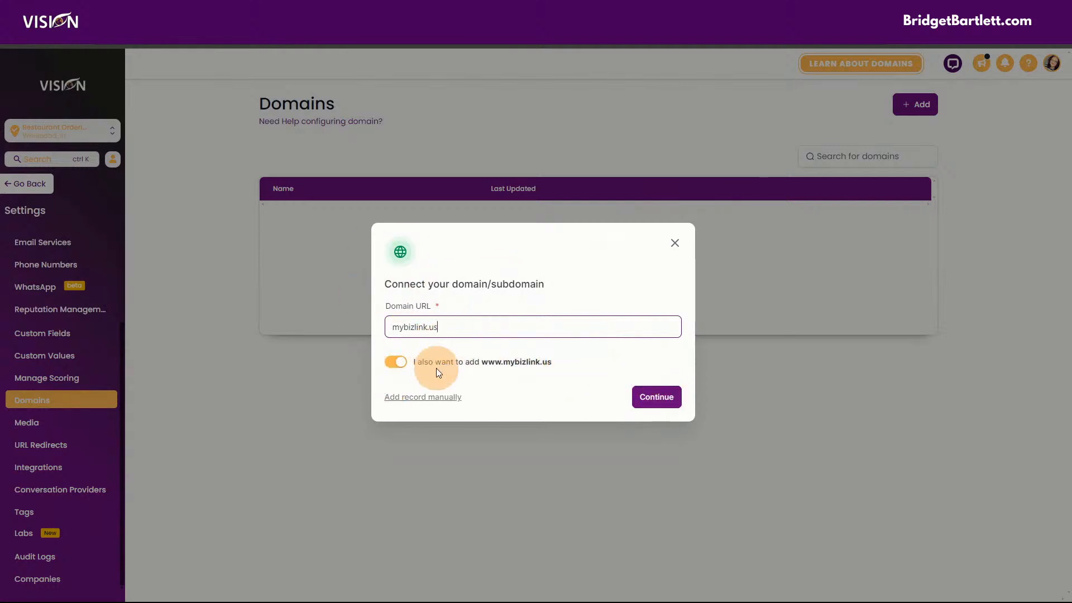
click(665, 400)
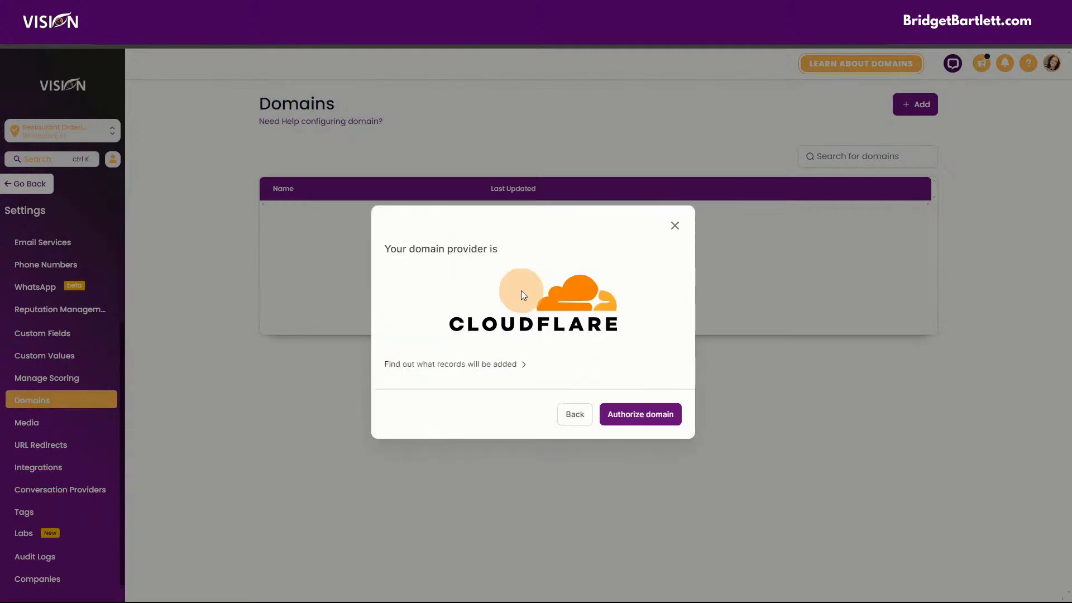
- Authorize the mybizlink.us DNS records on Cloudflare's LeadConnector page
click(648, 414)
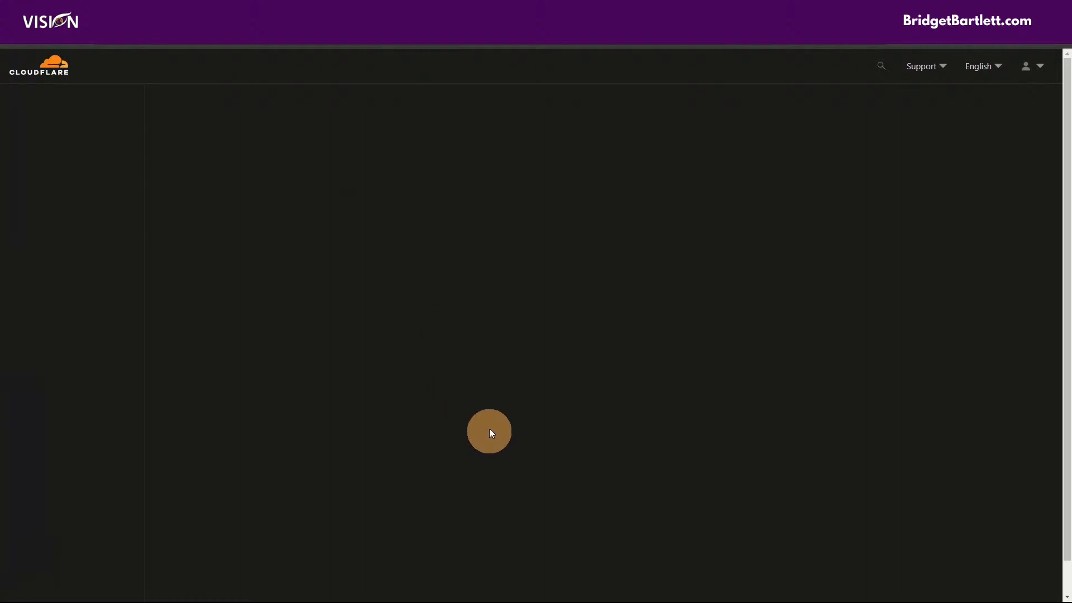
click(394, 430)
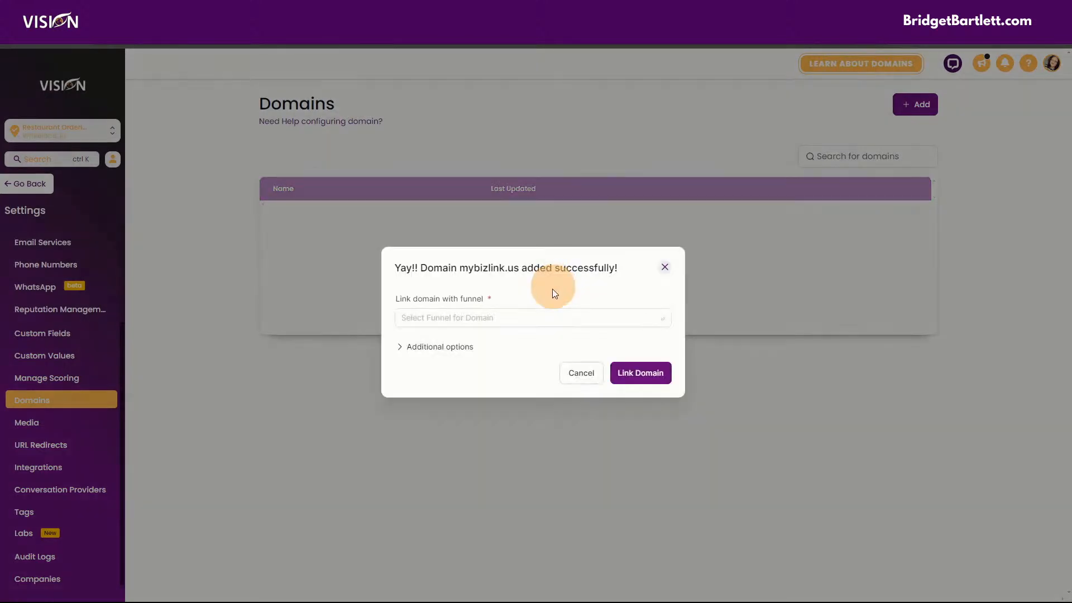
- Check the funnel list and additional options, then close the success dialog without linking a funnel
click(472, 321)
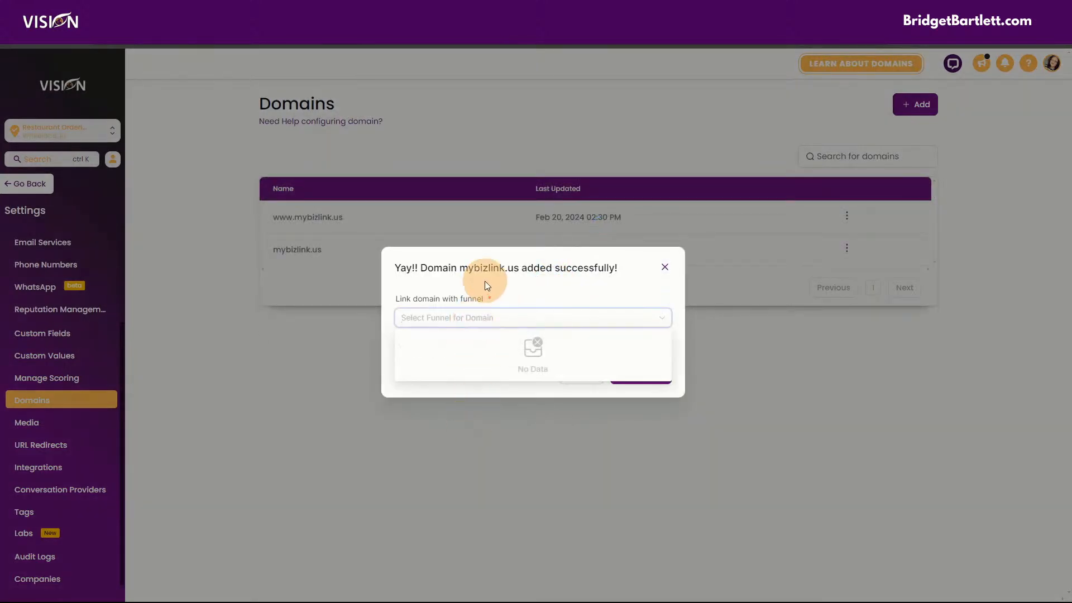
click(457, 290)
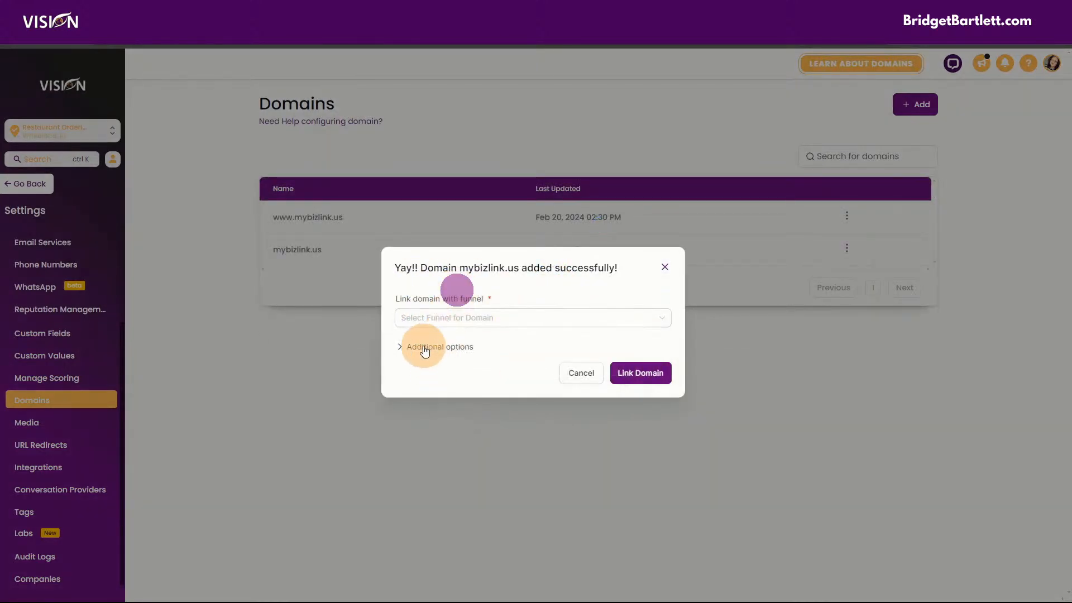
click(424, 349)
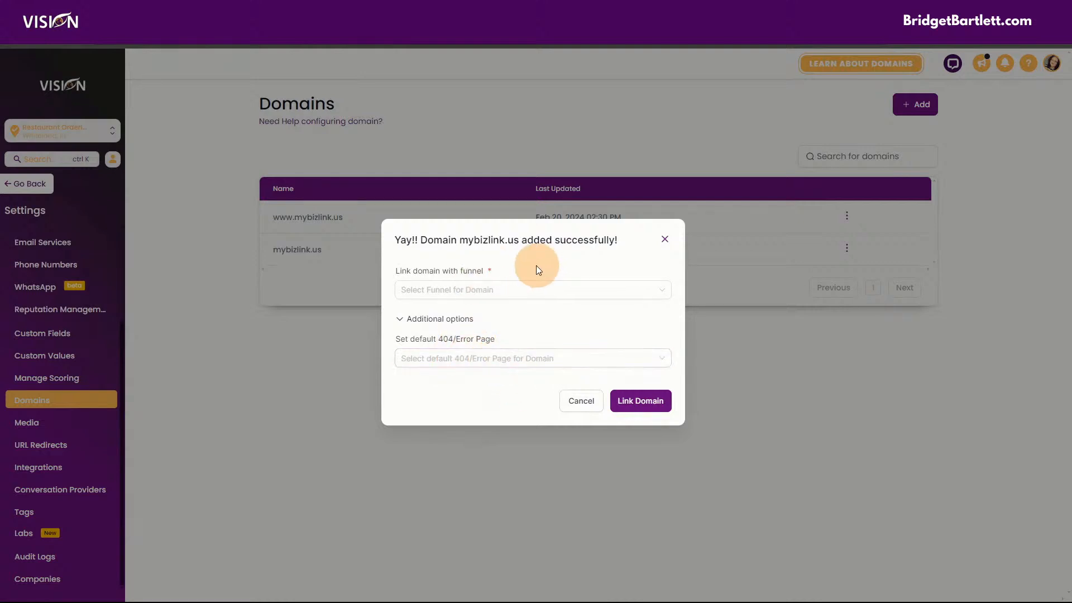
click(664, 239)
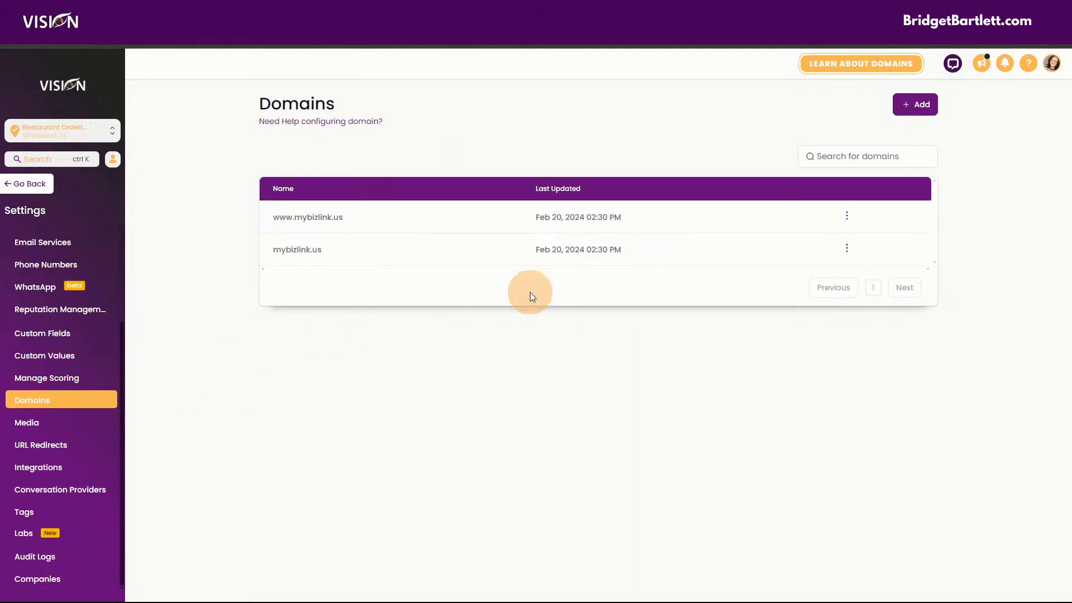
- Review mybizlink.us's edit settings for a default page, then close the dialog unchanged
click(847, 249)
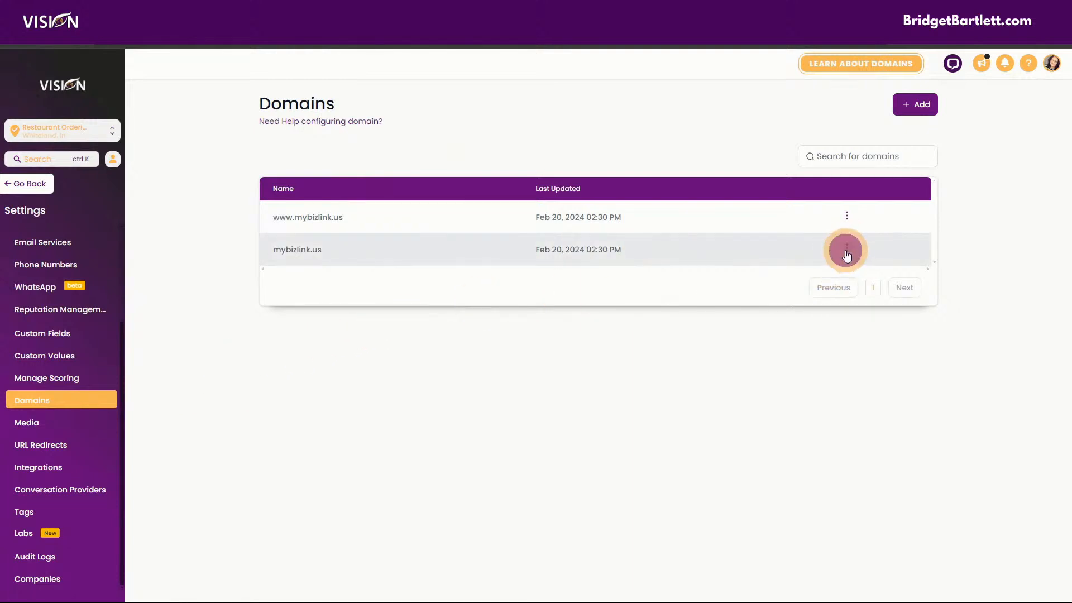
click(840, 283)
click(405, 256)
click(523, 206)
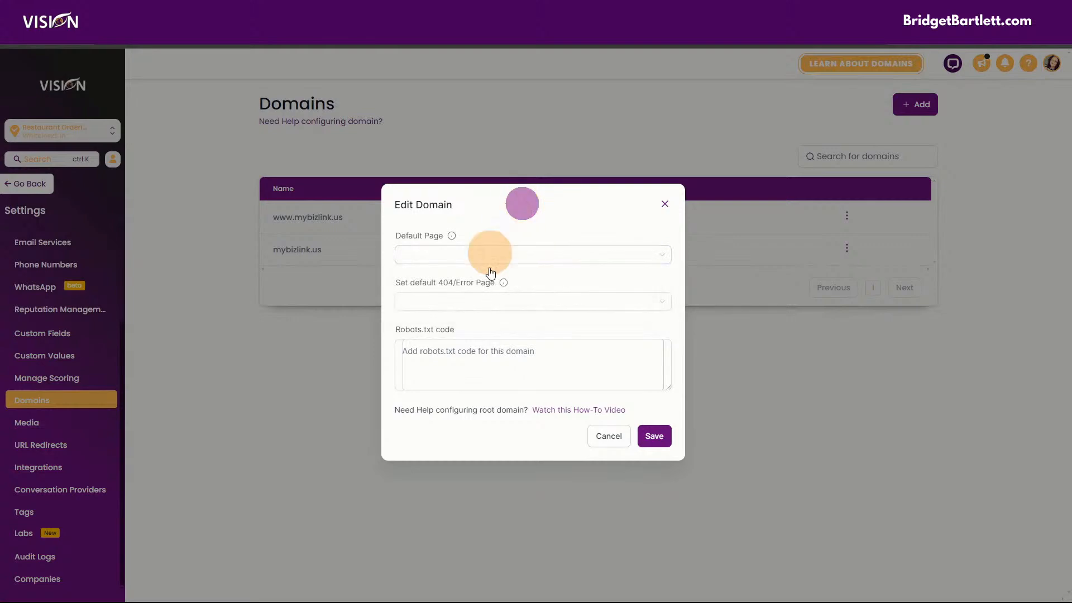
click(662, 206)
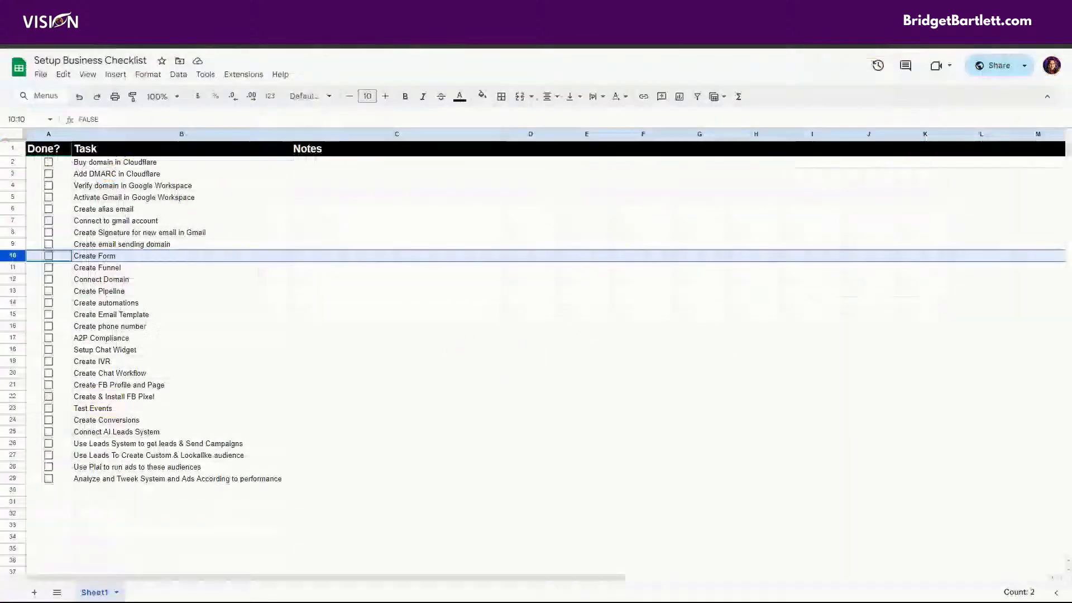
- Tick rows 2–9 (Buy domain in Cloudflare through Create email sending domain) and row 12, Connect Domain
click(48, 162)
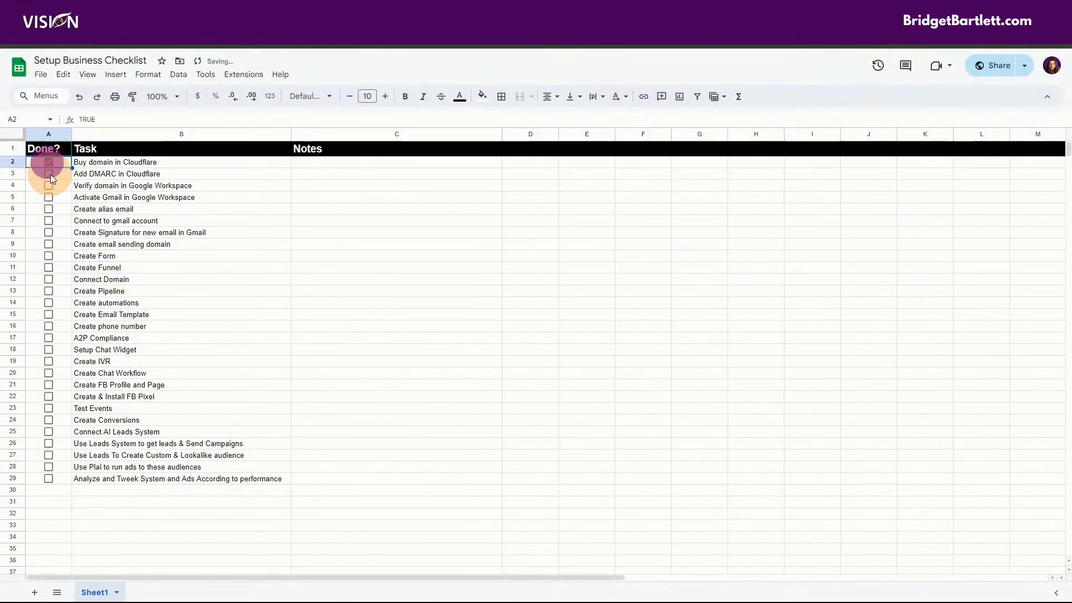
click(48, 173)
click(48, 185)
click(49, 197)
click(48, 209)
click(48, 221)
click(48, 233)
click(49, 244)
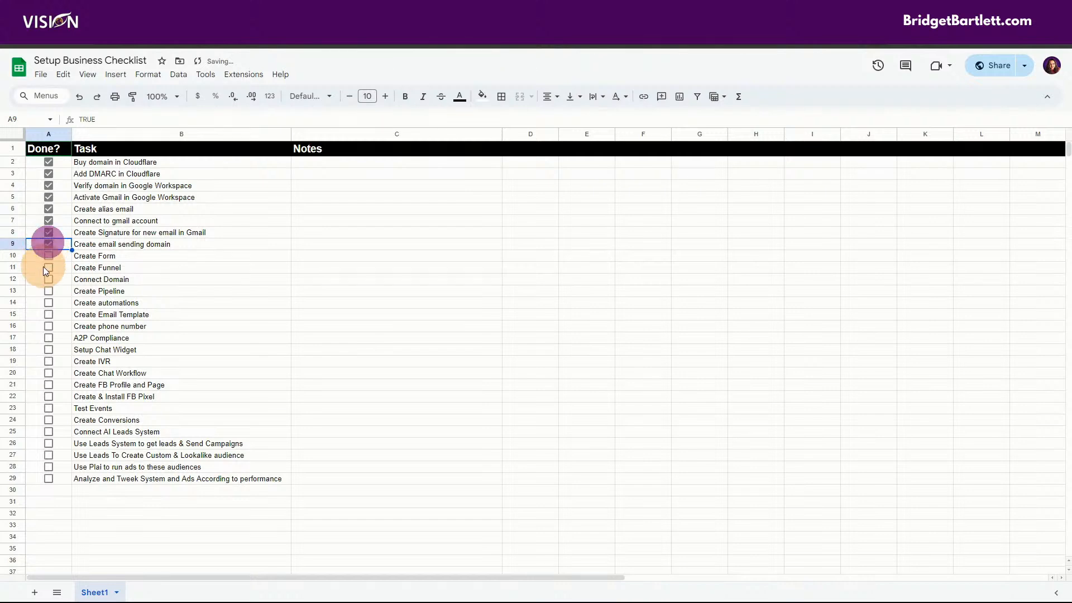
click(49, 280)
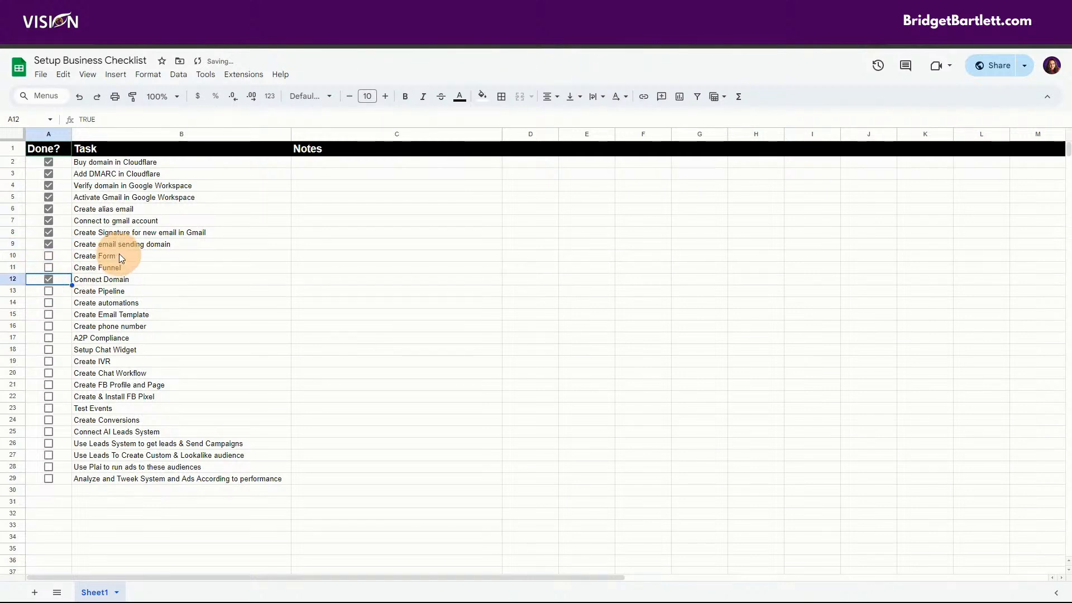